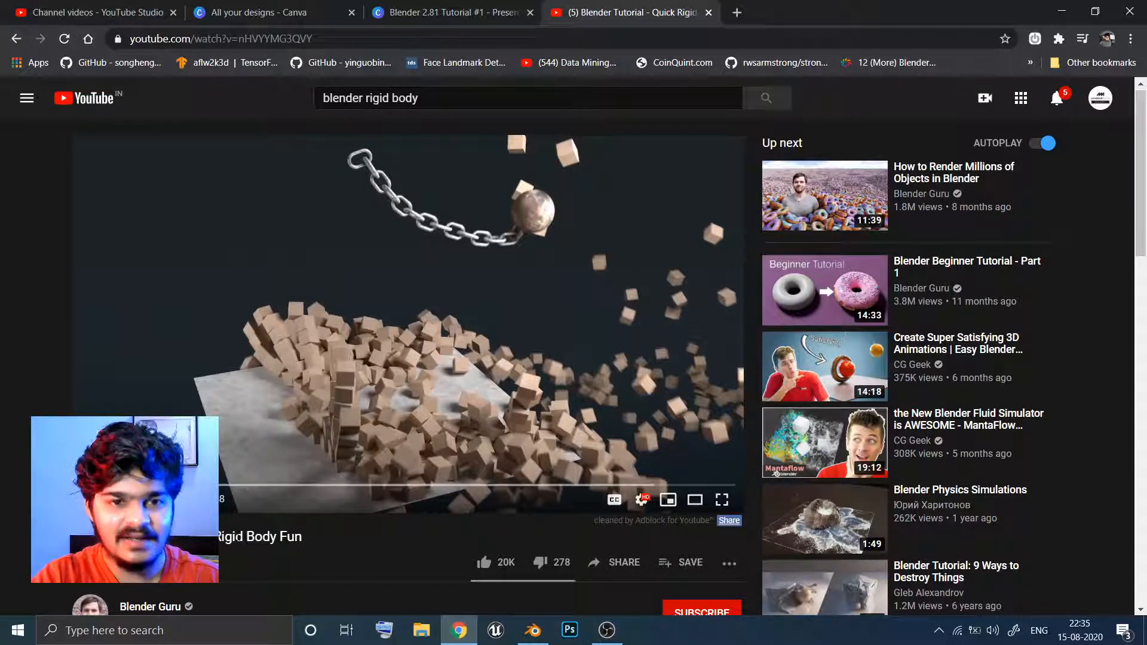
Switch to Blender and start a new file, discarding the unsaved changes to the current scene
left_click(533, 630)
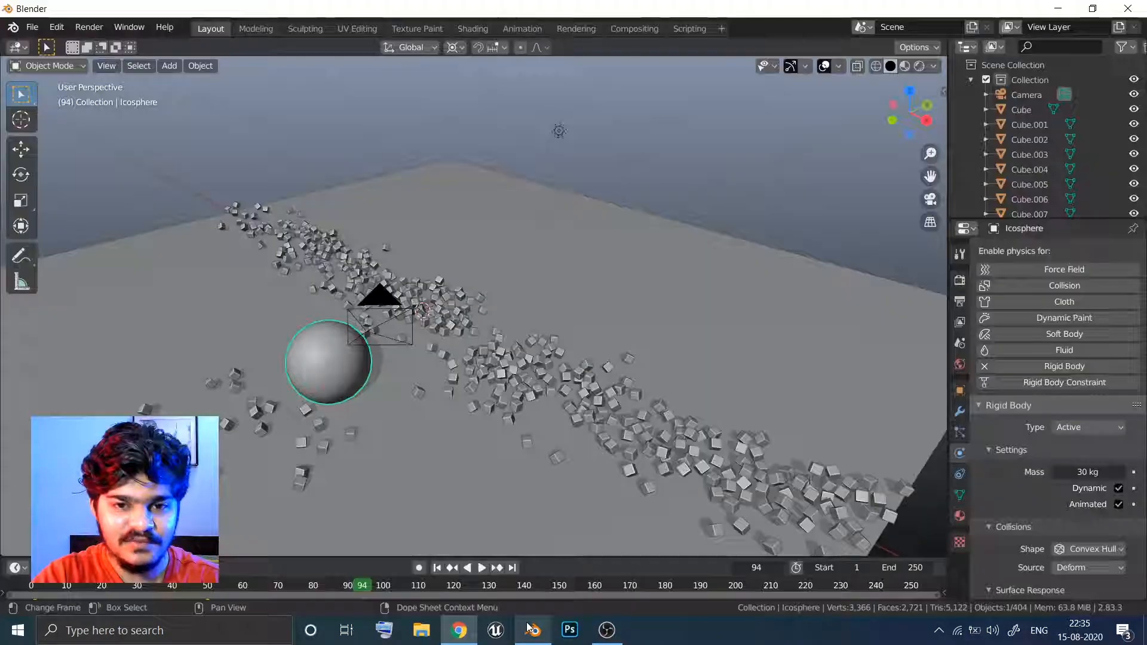
middle_click(536, 389)
middle_click_drag(536, 389, 586, 390)
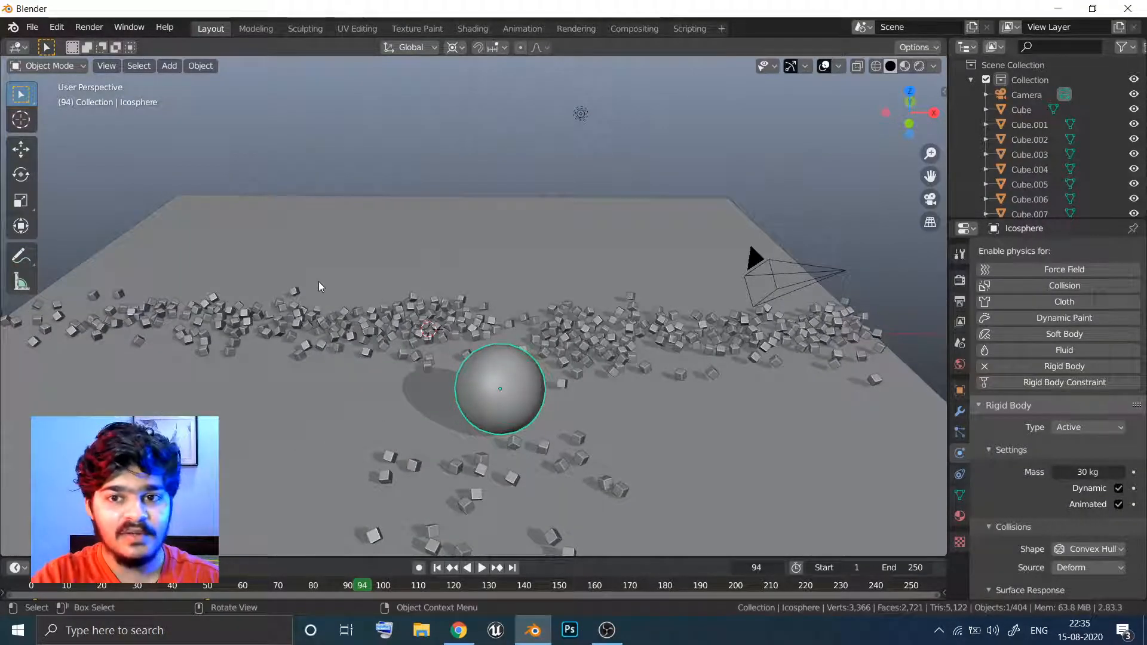
left_click(31, 28)
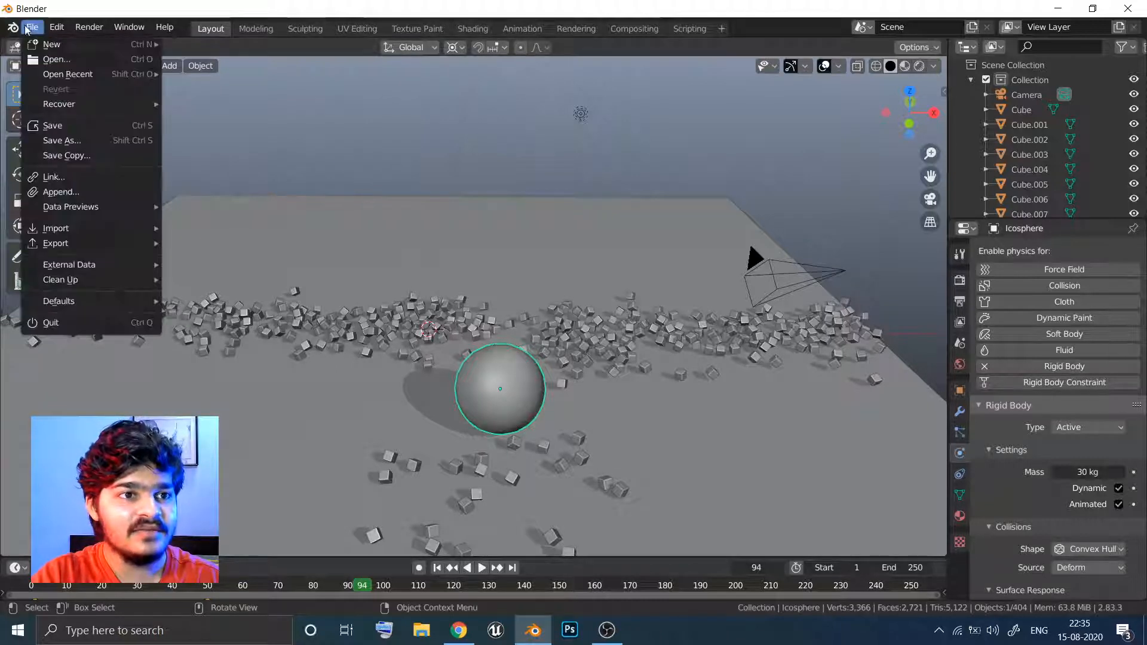
mouse_move(50, 43)
left_click(182, 40)
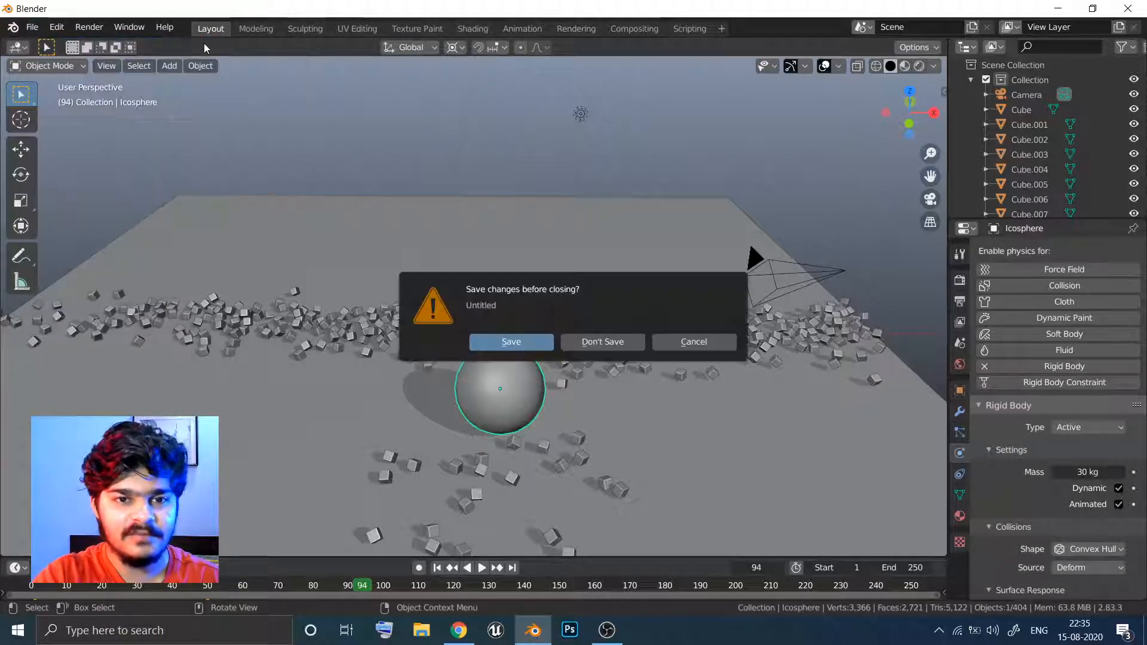
left_click(604, 343)
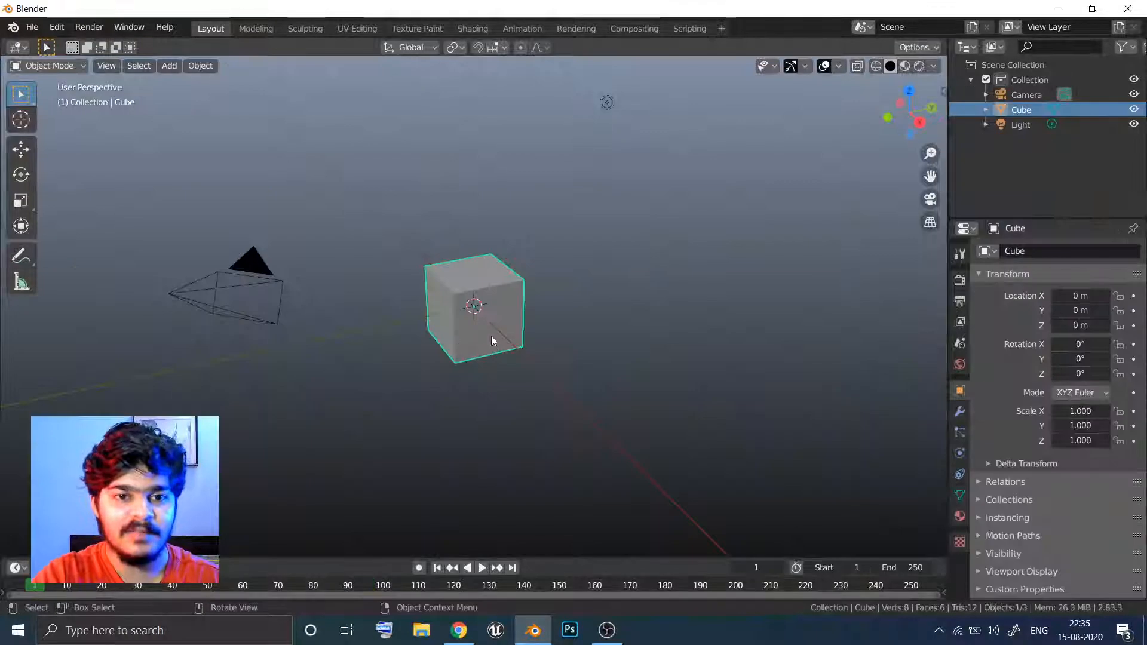
Delete the default cube and add a plane scaled up by about 27 as the ground
key("Delete")
key("shift+a")
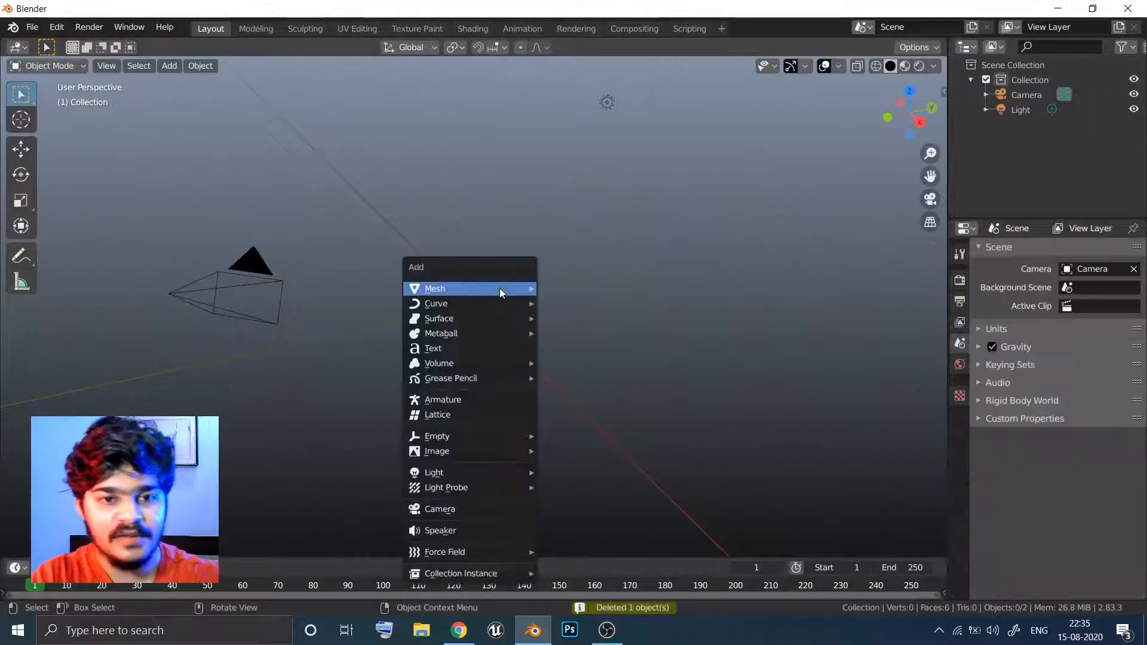
mouse_move(499, 288)
left_click(571, 292)
key("s")
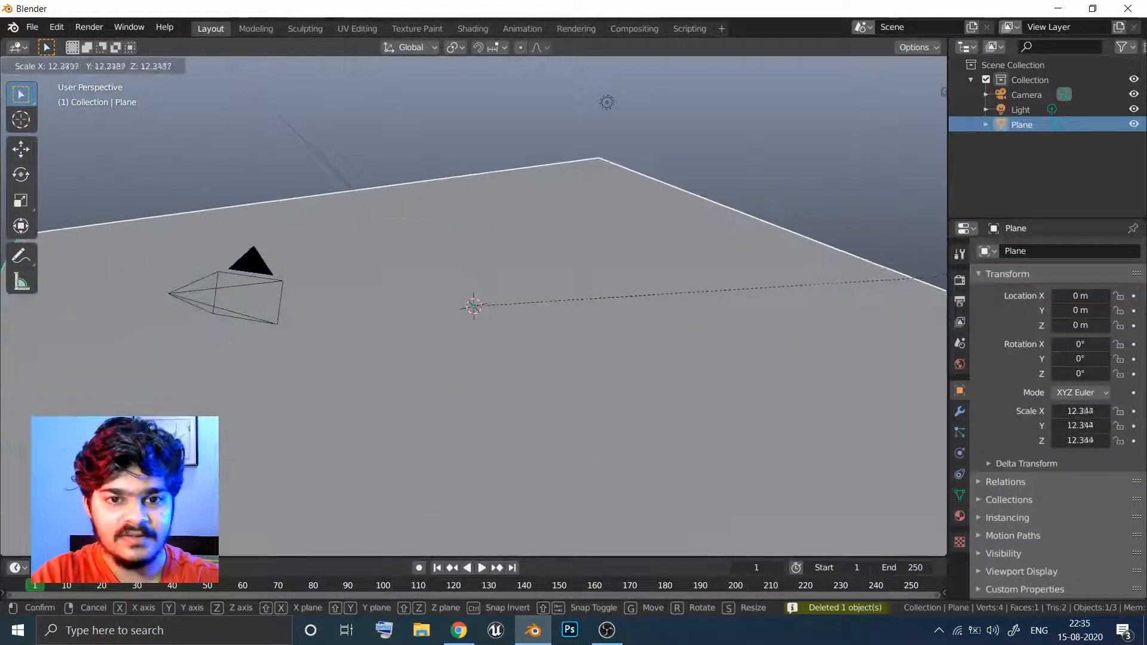
left_click(880, 329)
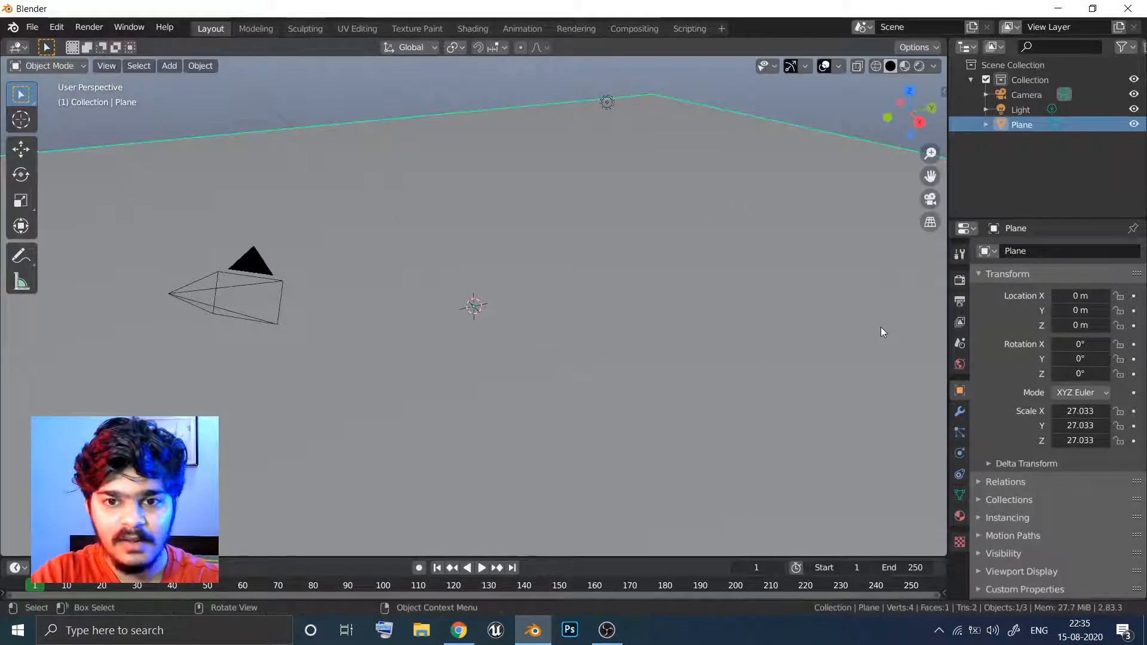
Give the plane Rigid Body physics with type Passive and collision shape Mesh
left_click(959, 453)
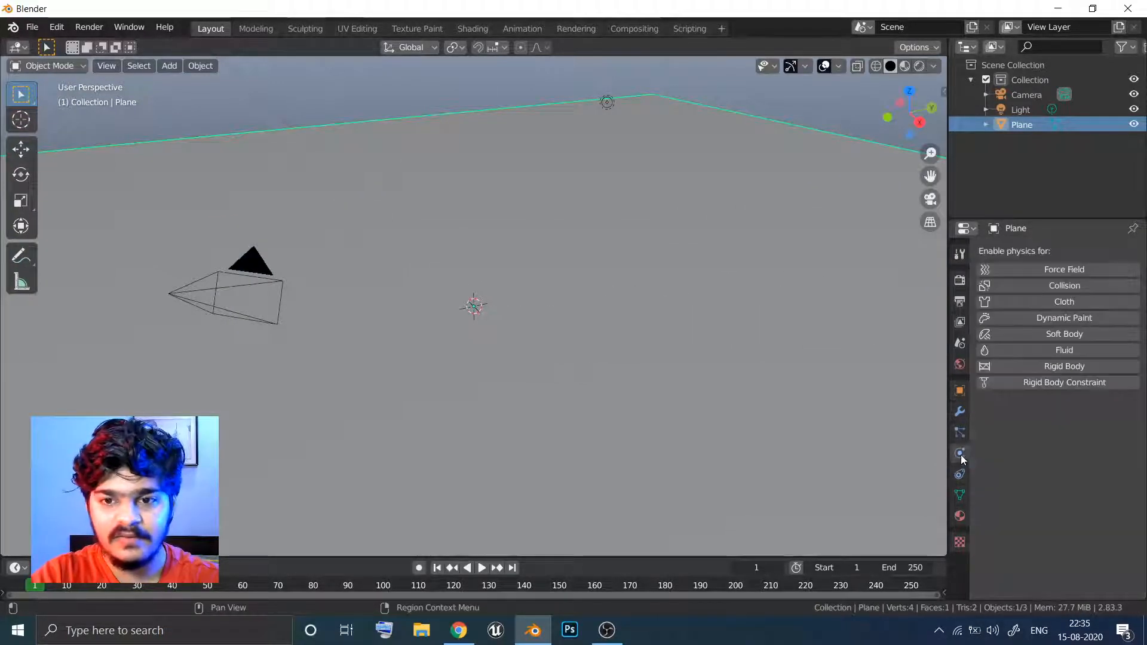
left_click(1040, 366)
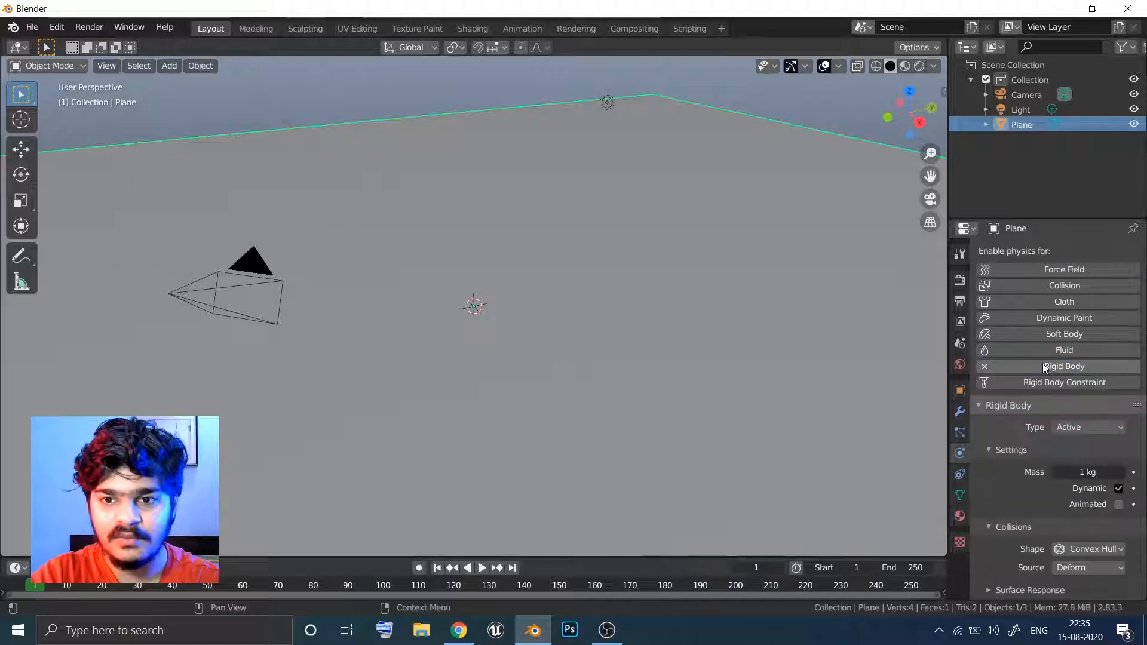
left_click(1070, 425)
left_click(1071, 461)
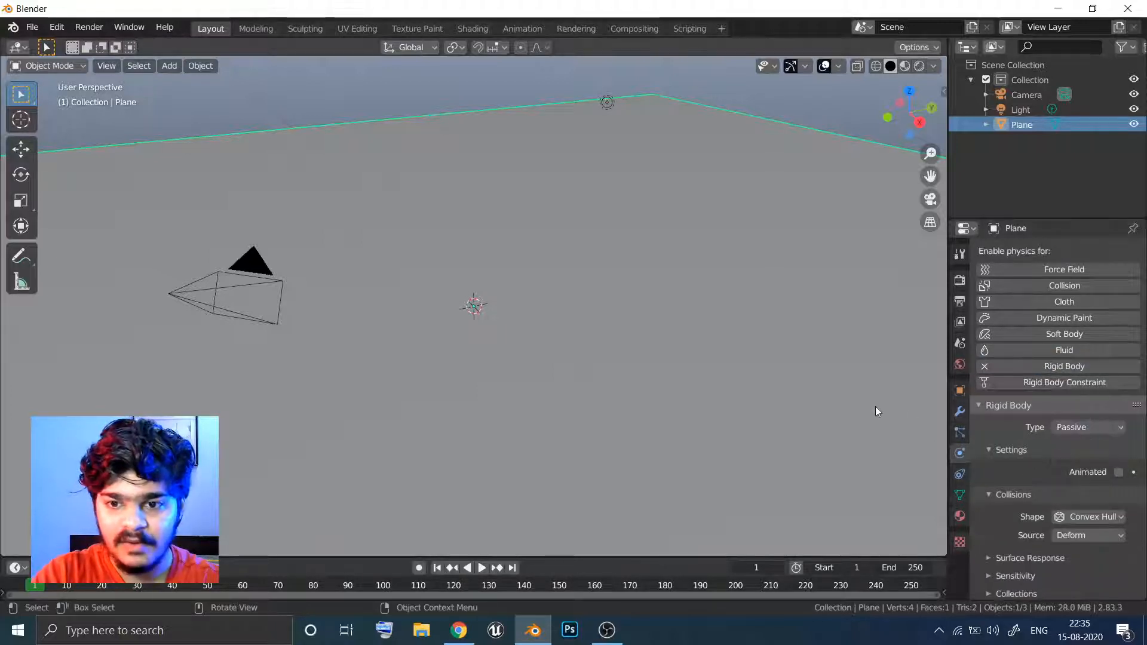
left_click(1088, 517)
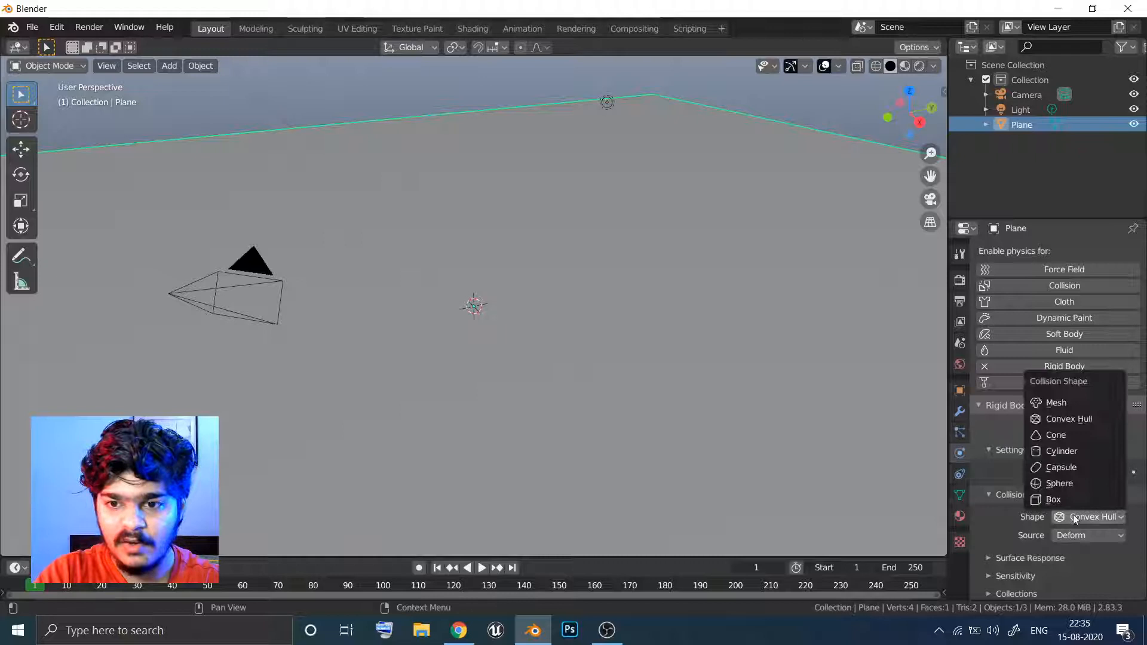
left_click(1063, 402)
Add a cube and move it up 1 m along the Z axis
key("shift+a")
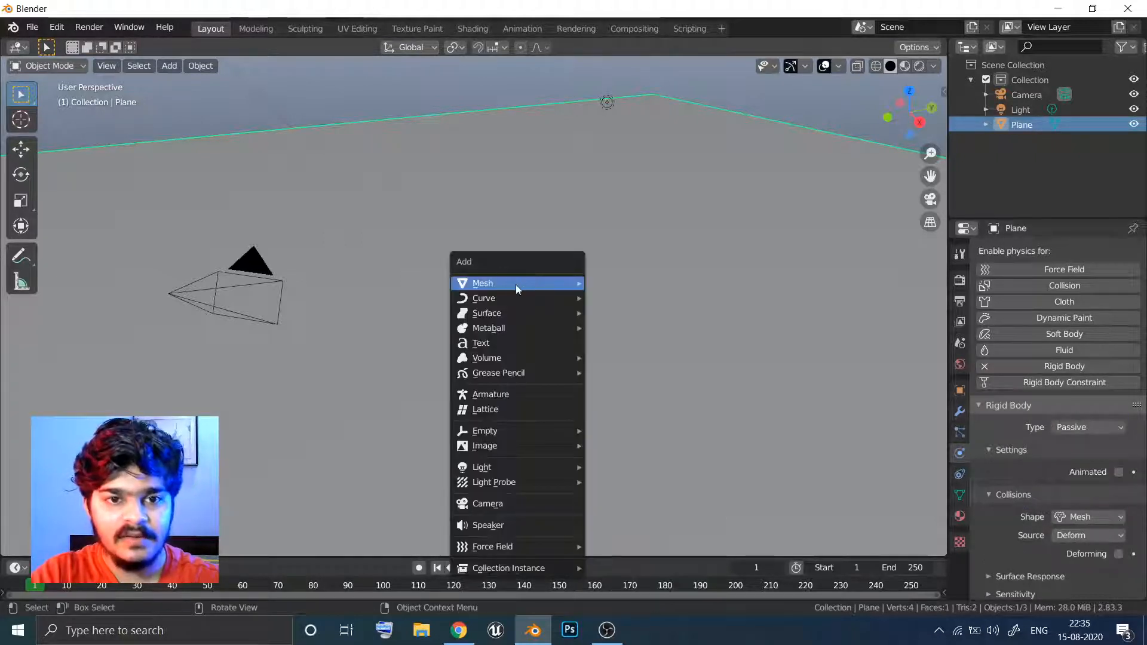
mouse_move(521, 284)
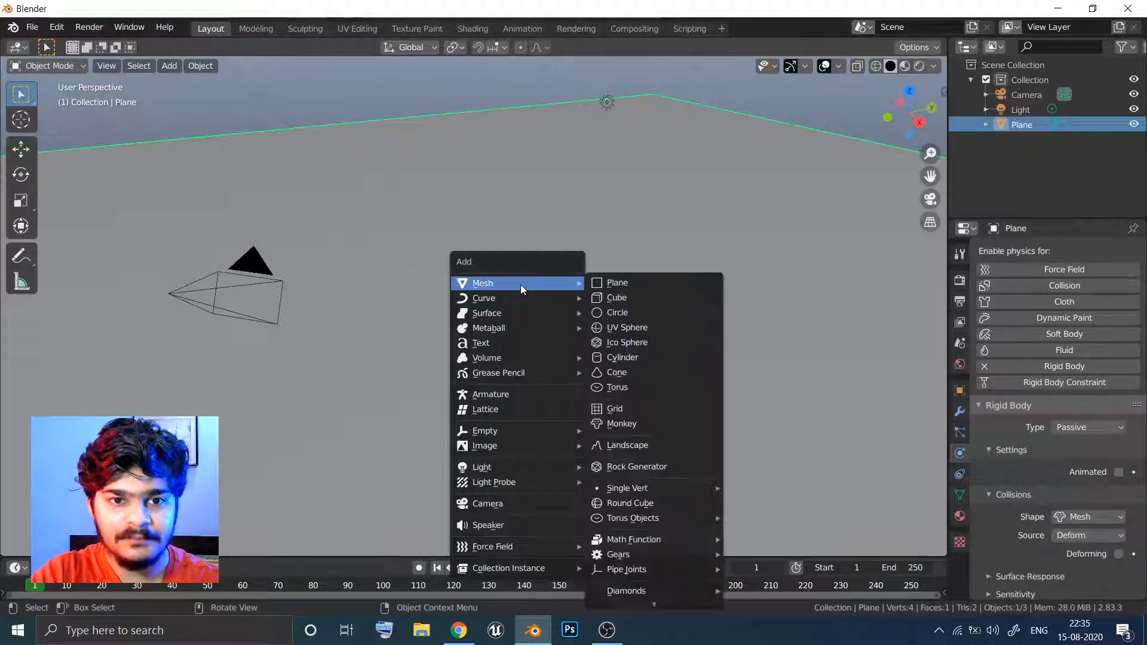
left_click(599, 296)
type("gz")
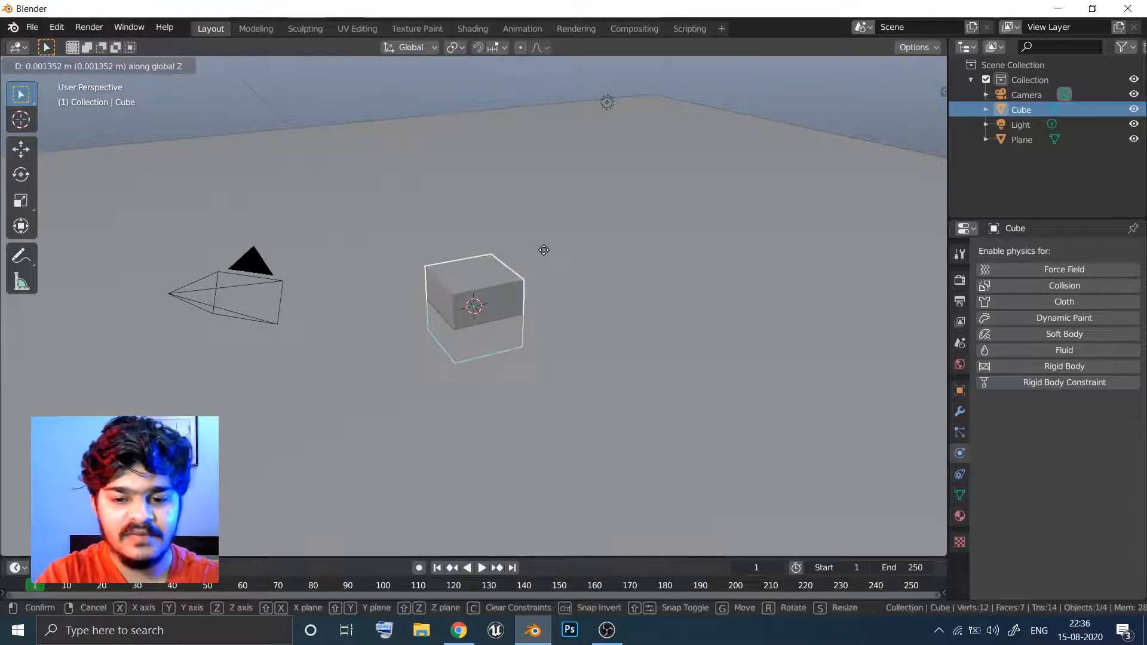
type("1")
key("Return")
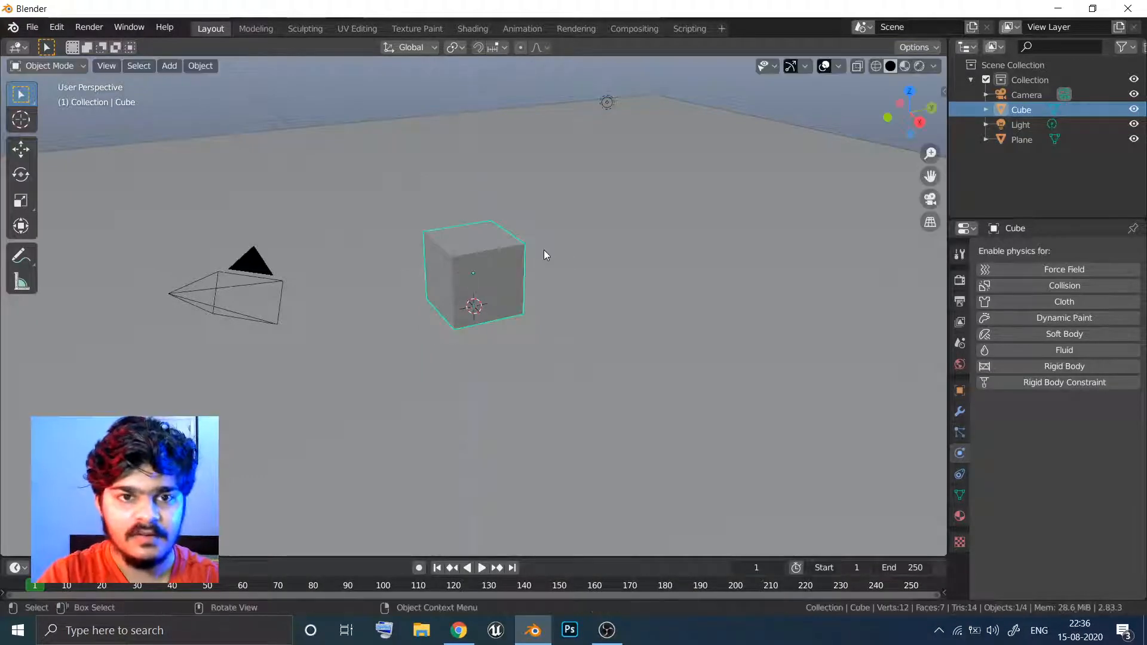
Use the 3D Cursor as the pivot point and scale the cube to 0.1
left_click(463, 48)
left_click(478, 79)
type("s")
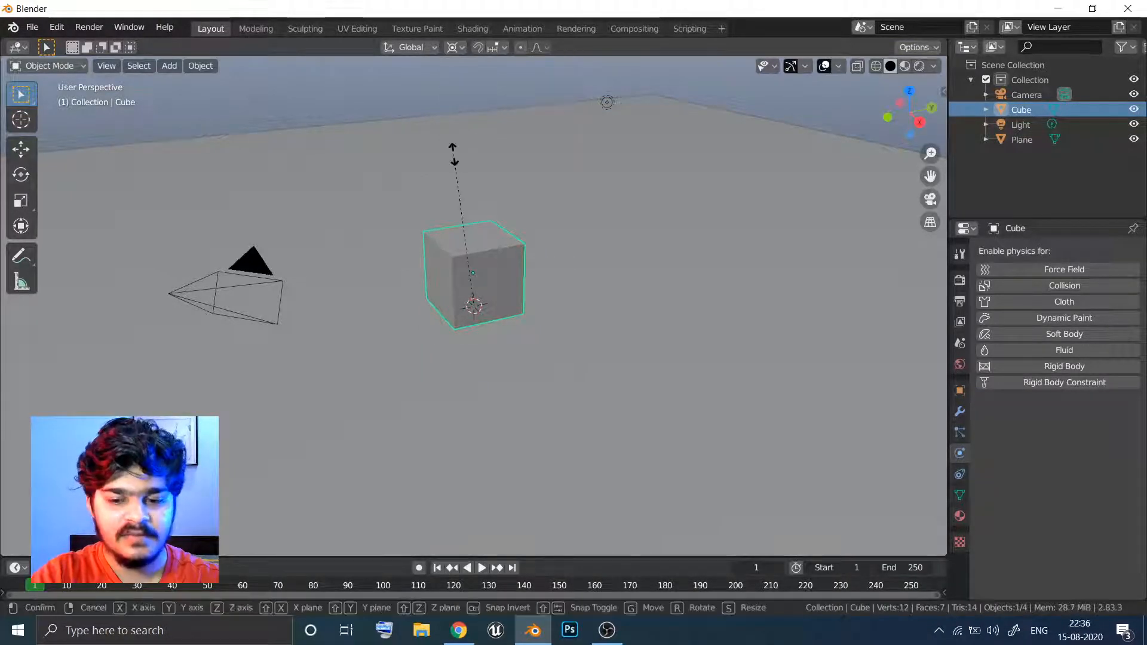
type("0.1")
key("Return")
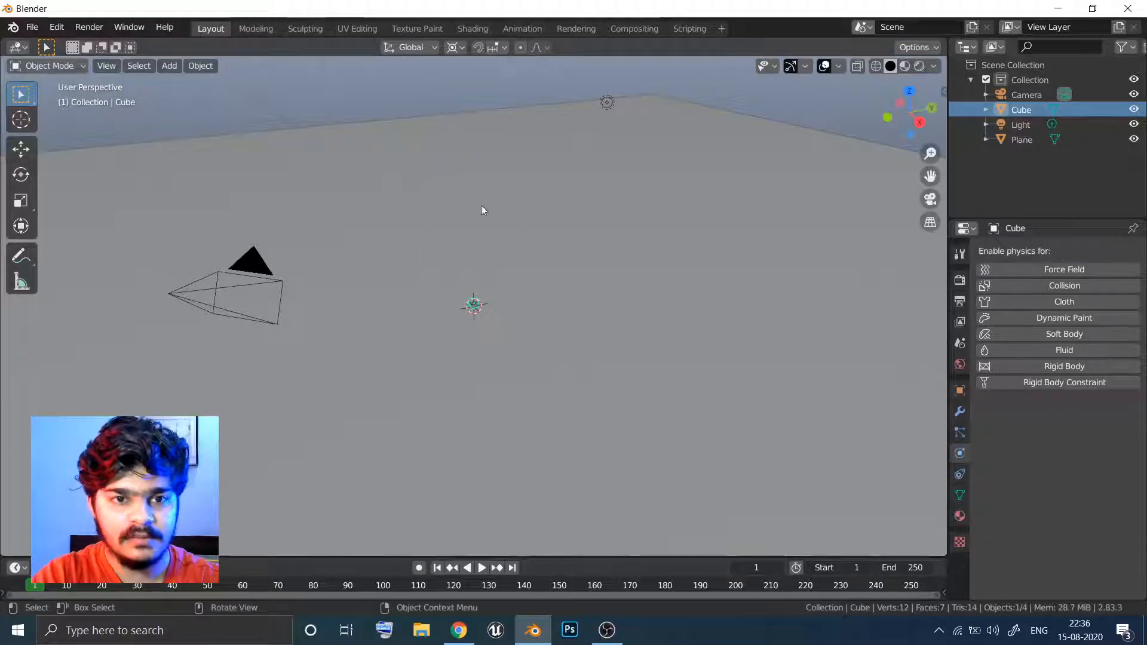
Add an Array modifier to the small cube
middle_click_drag(489, 230, 513, 209, "shift")
scroll(514, 208, "up", 7)
middle_click_drag(560, 159, 462, 216, "shift")
left_click(959, 411)
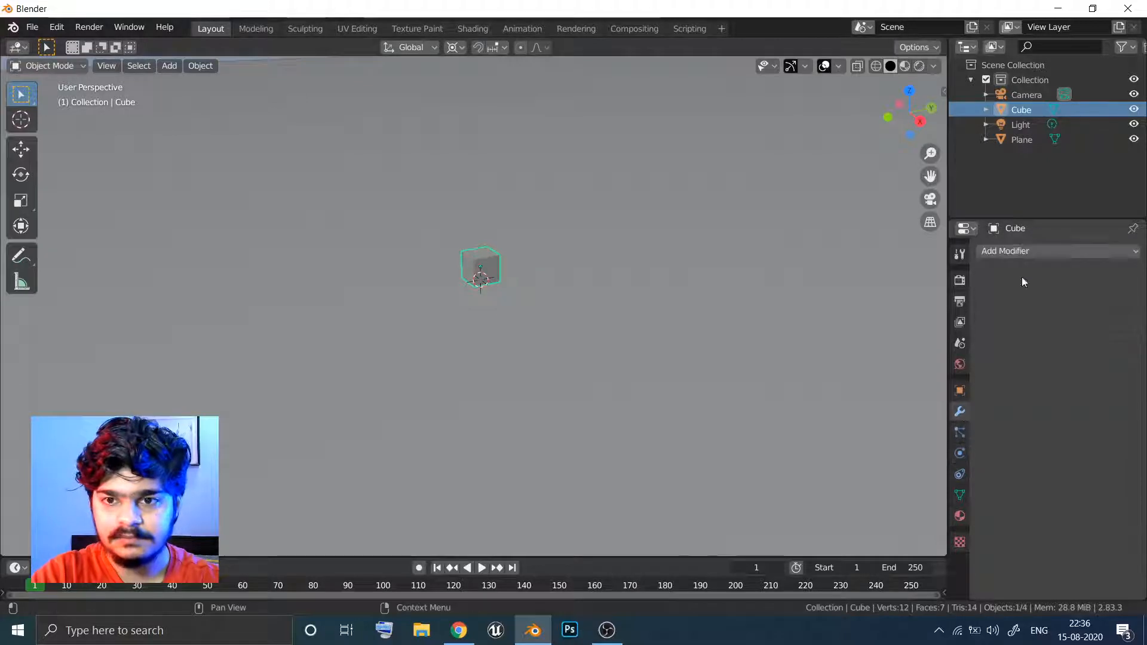
left_click(1029, 251)
left_click(832, 285)
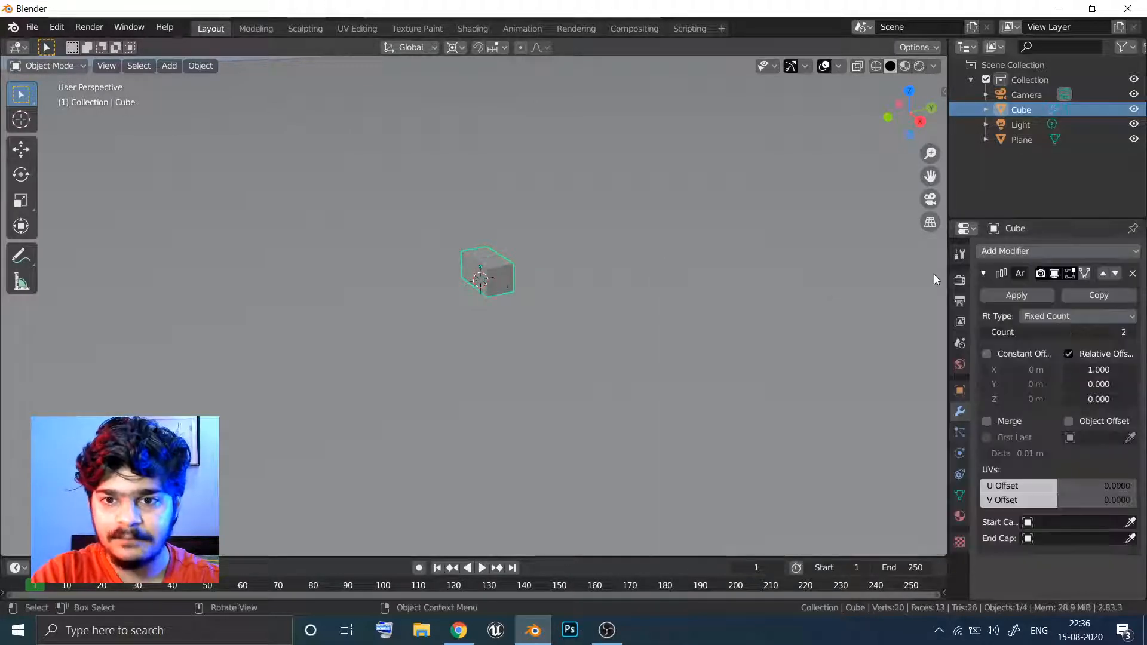
Set the Array modifier's relative X offset to 1.02 and its count to 20, and collapse its settings
left_click(1104, 369)
type("1.0")
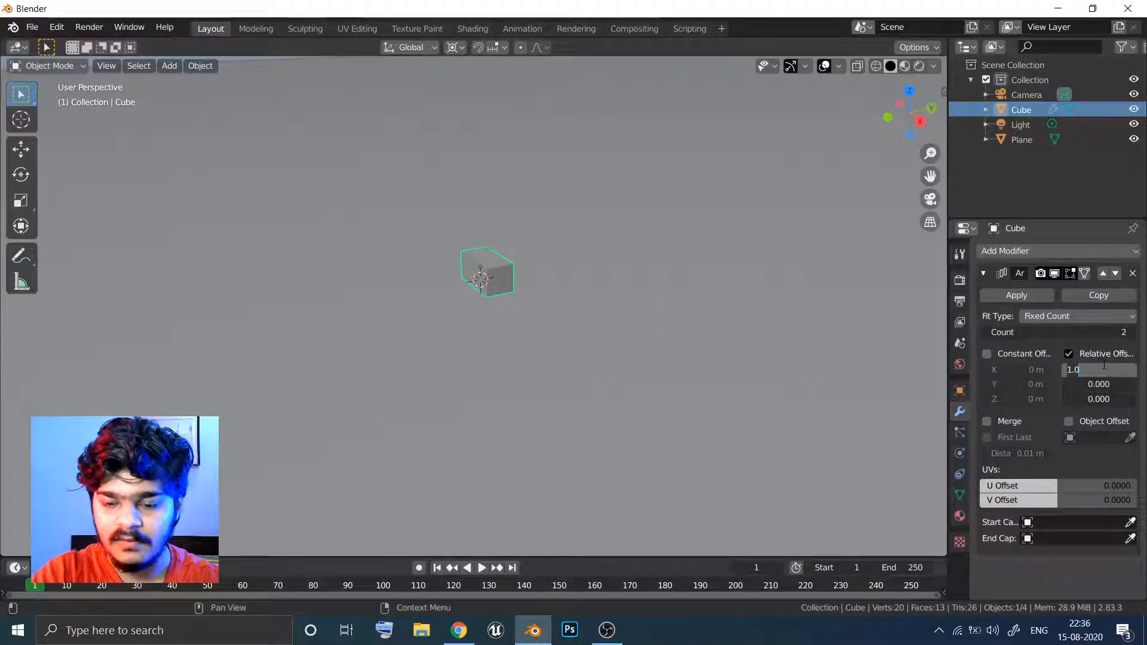
key("BackSpace")
key("BackSpace")
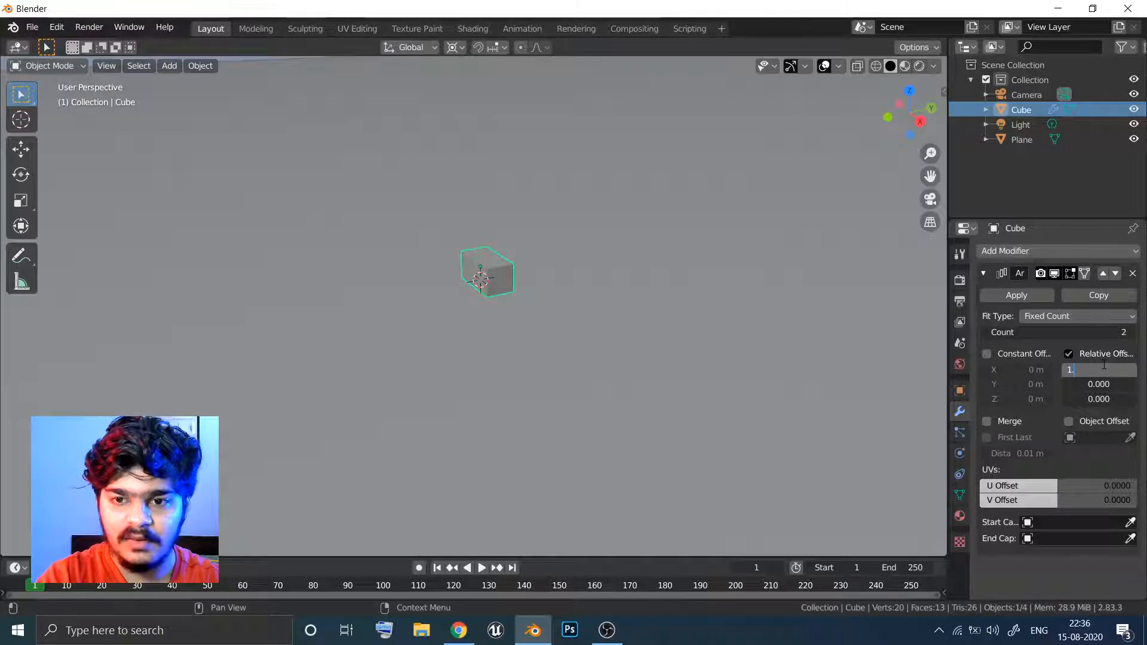
type(".02")
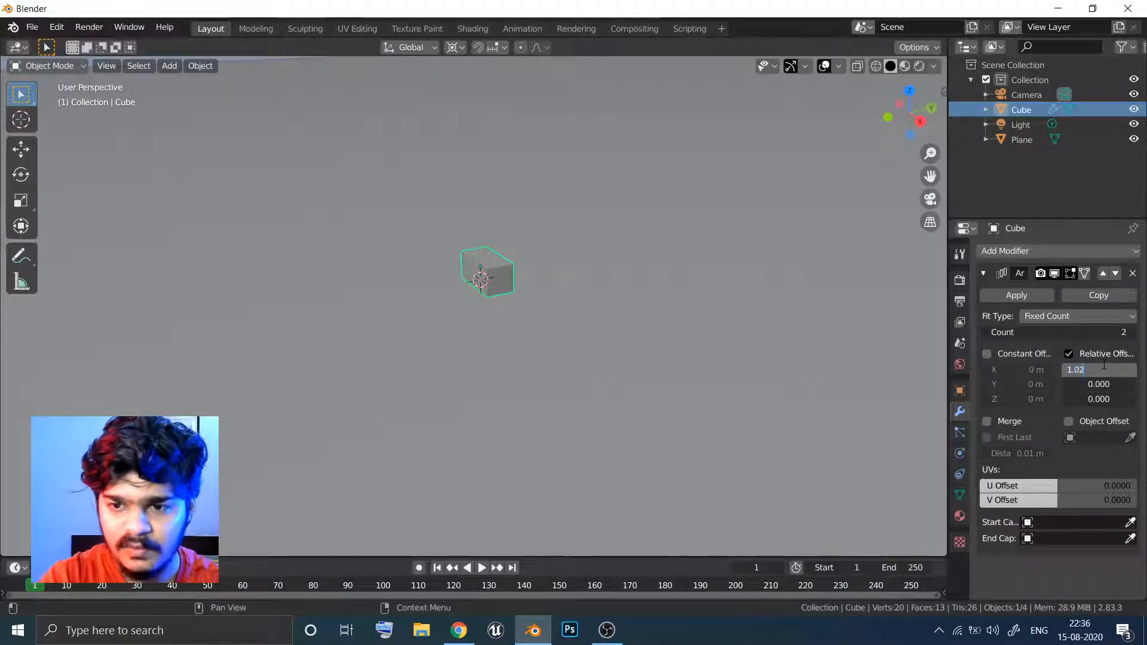
key("Return")
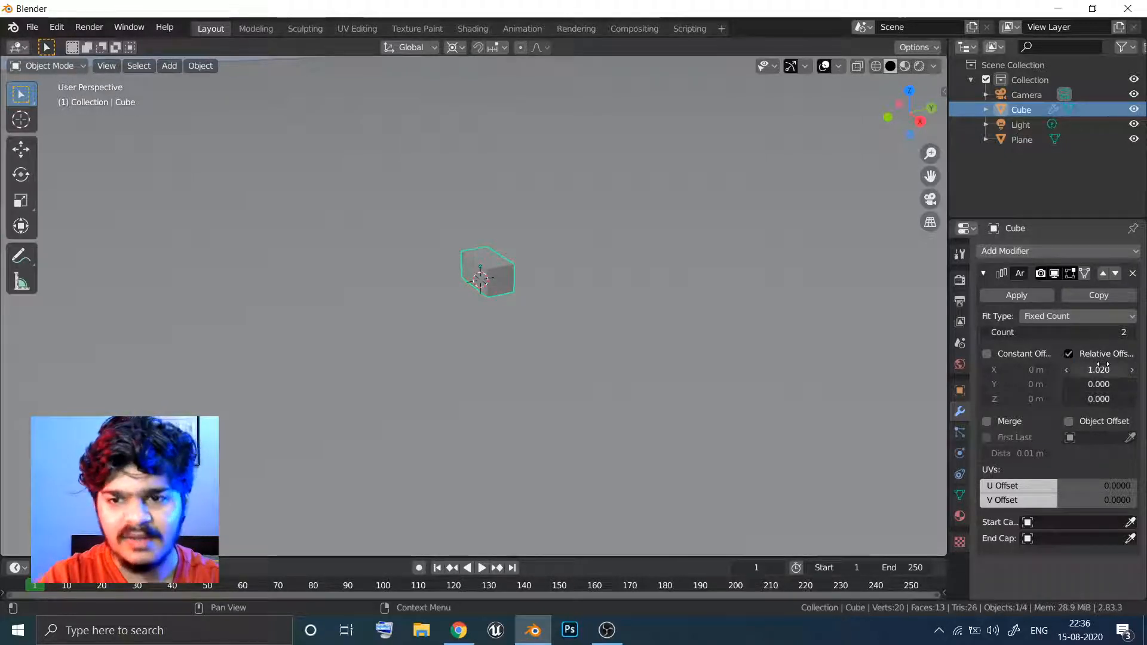
left_click(1106, 332)
type("20")
key("Return")
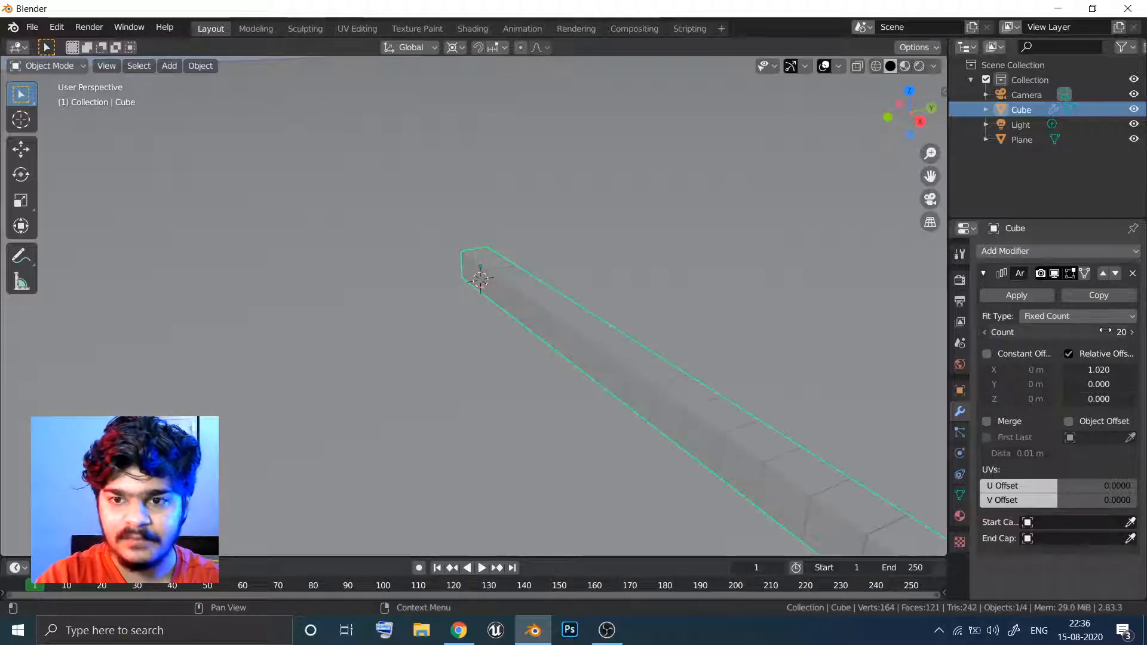
left_click(983, 273)
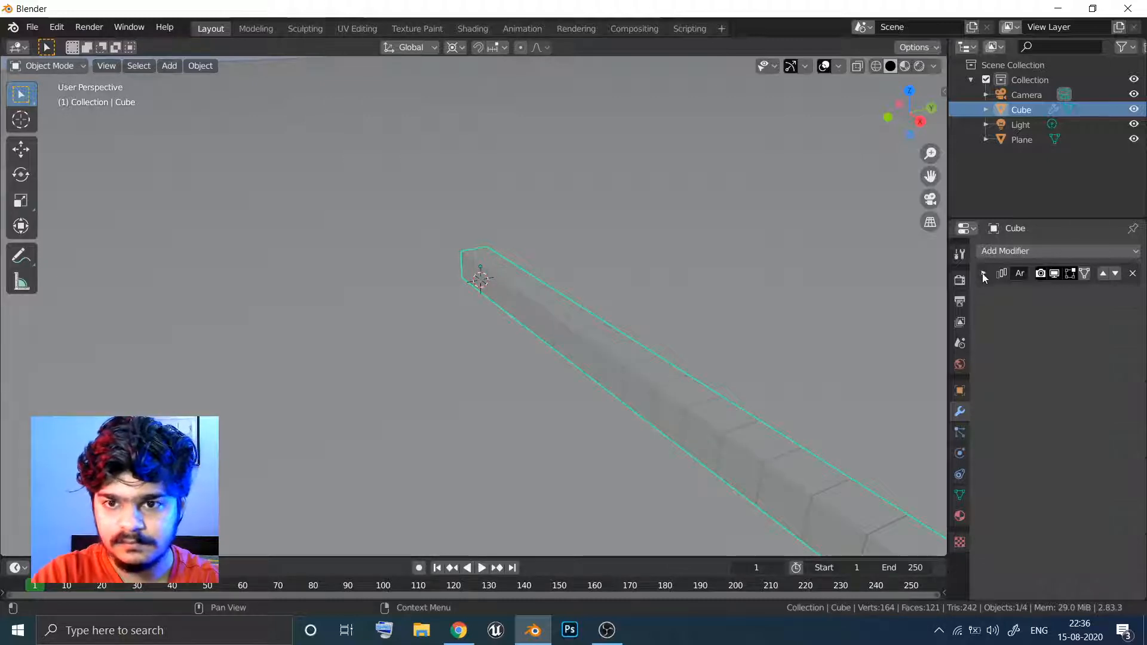
Add a second Array modifier to the cube with relative offsets of 0 on X and 1.02 on Y
left_click(1008, 251)
left_click(891, 284)
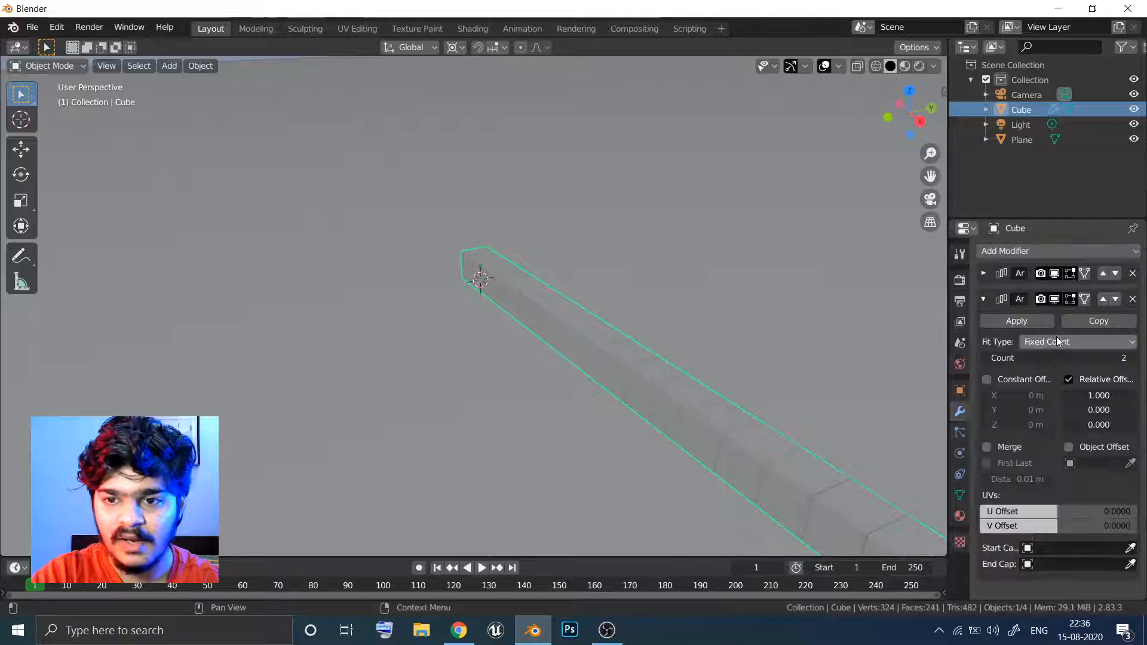
left_click(1097, 395)
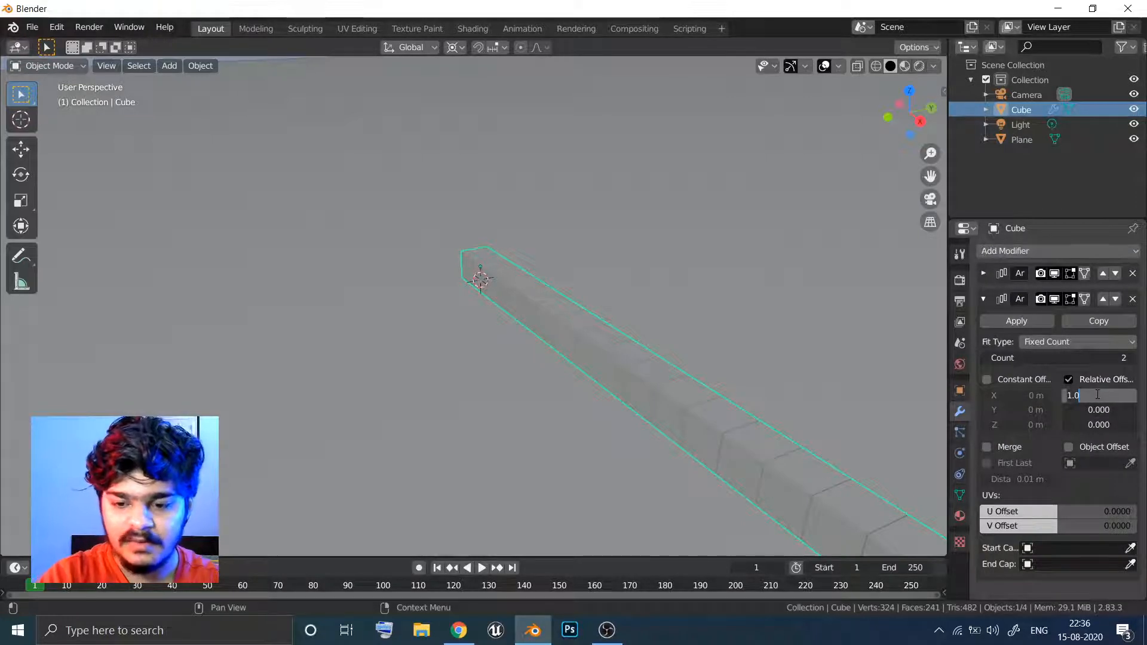
type("0")
left_click(1097, 410)
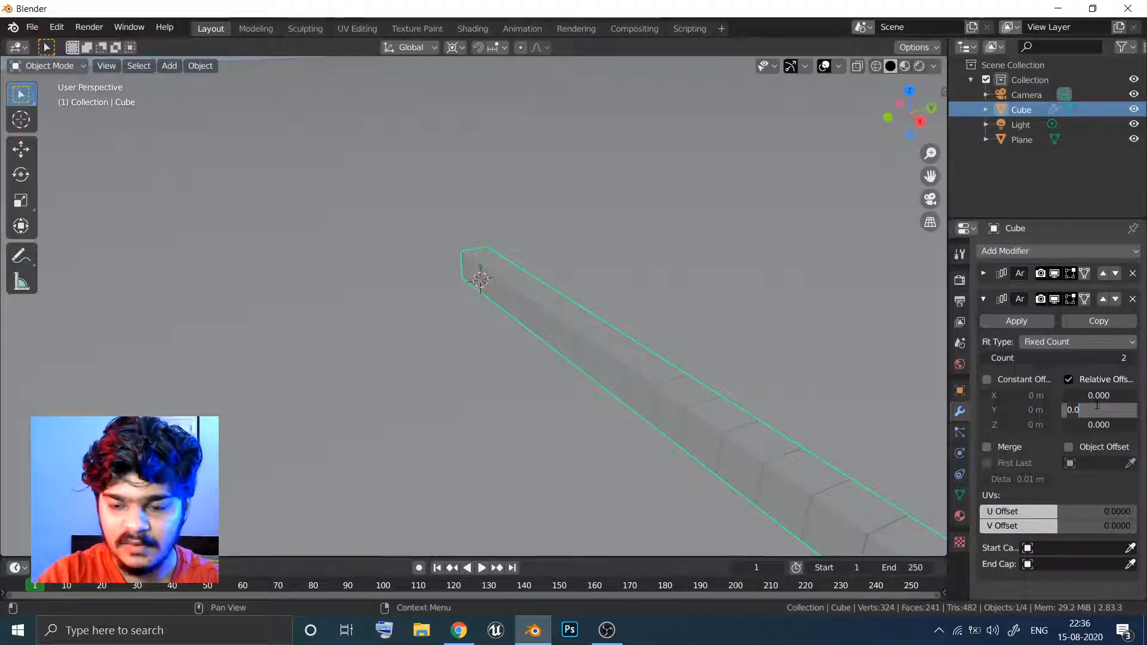
type("1")
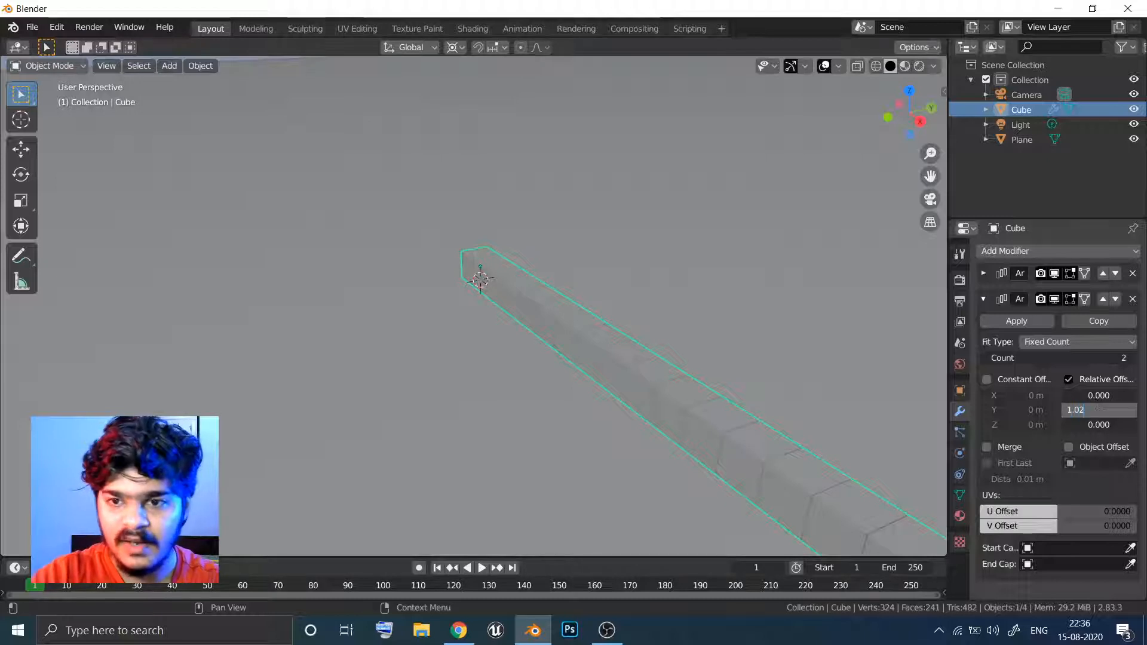
type(".02")
Set the second Array modifier's count to 20 and collapse its settings
left_click(1113, 361)
type("20")
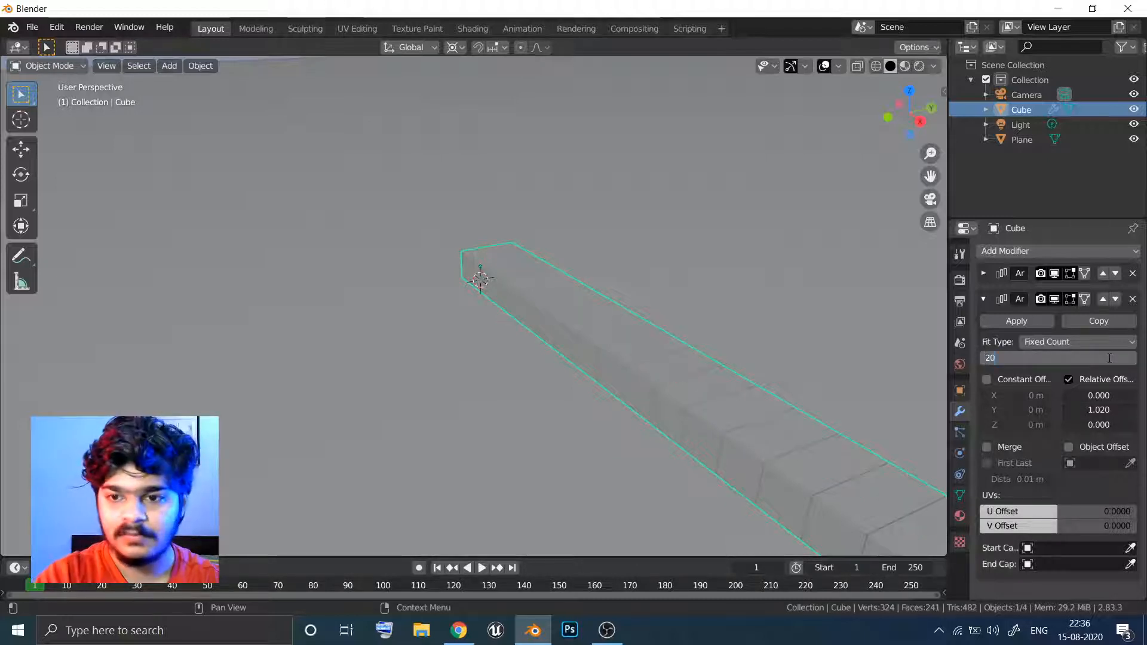
key("Return")
middle_click_drag(873, 312, 626, 451, "ctrl")
left_click(989, 299)
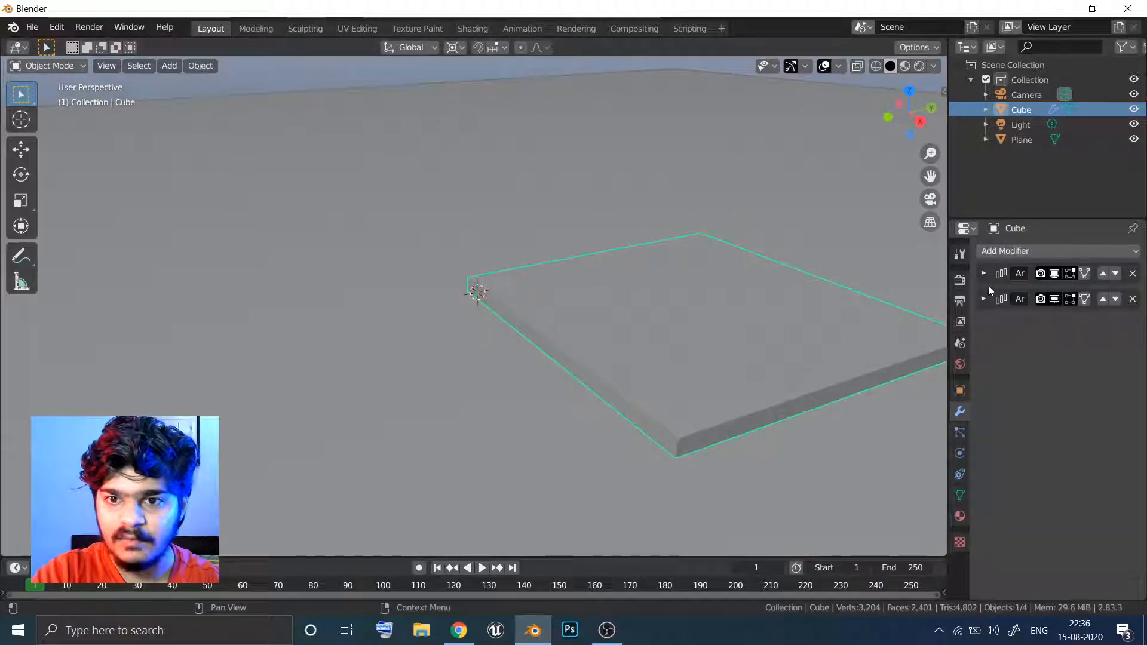
Add a third Array modifier to the cube with relative offsets of 0 on X and 1.02 on Z
left_click(1009, 251)
left_click(862, 285)
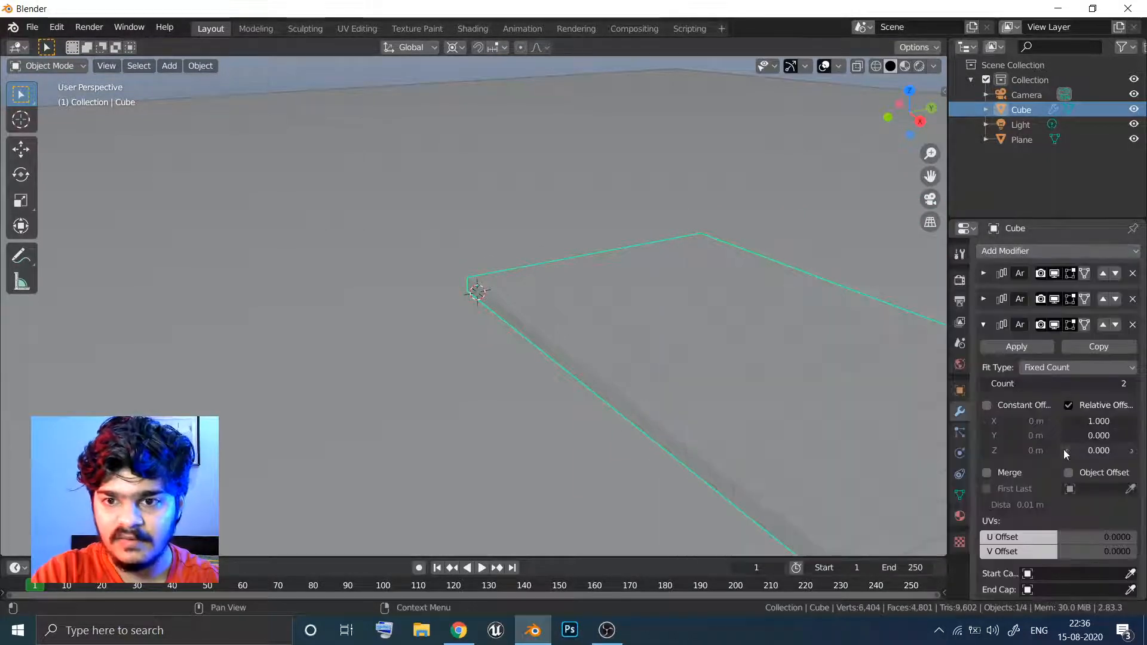
left_click(1099, 421)
type("0")
key("Return")
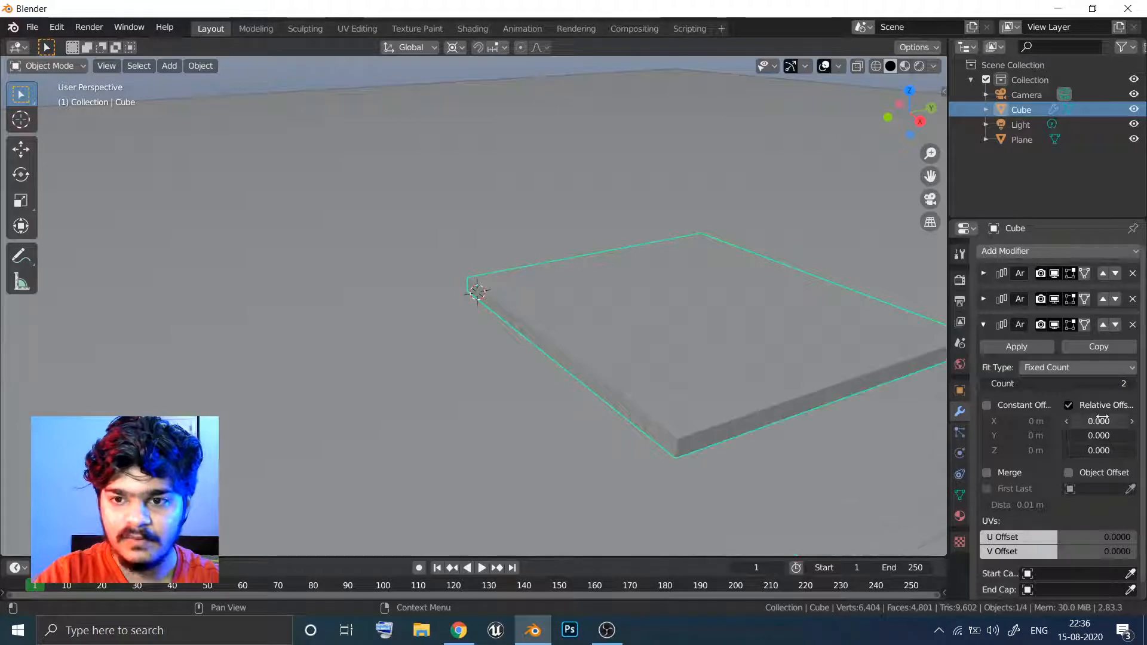
left_click(1096, 448)
type("1")
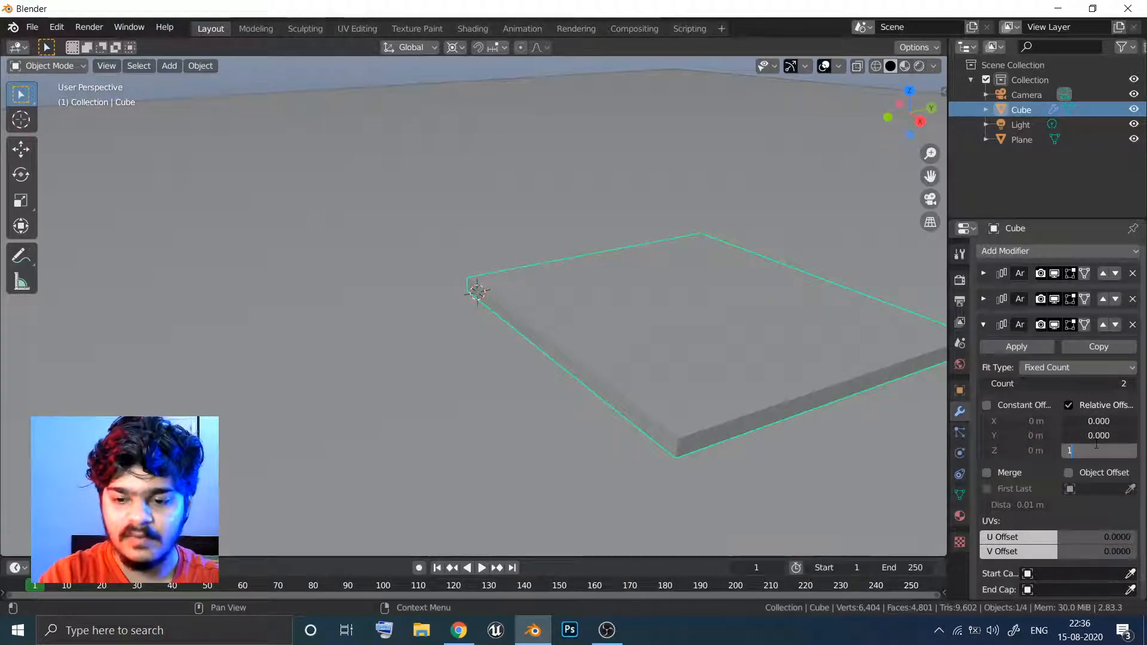
type(".02")
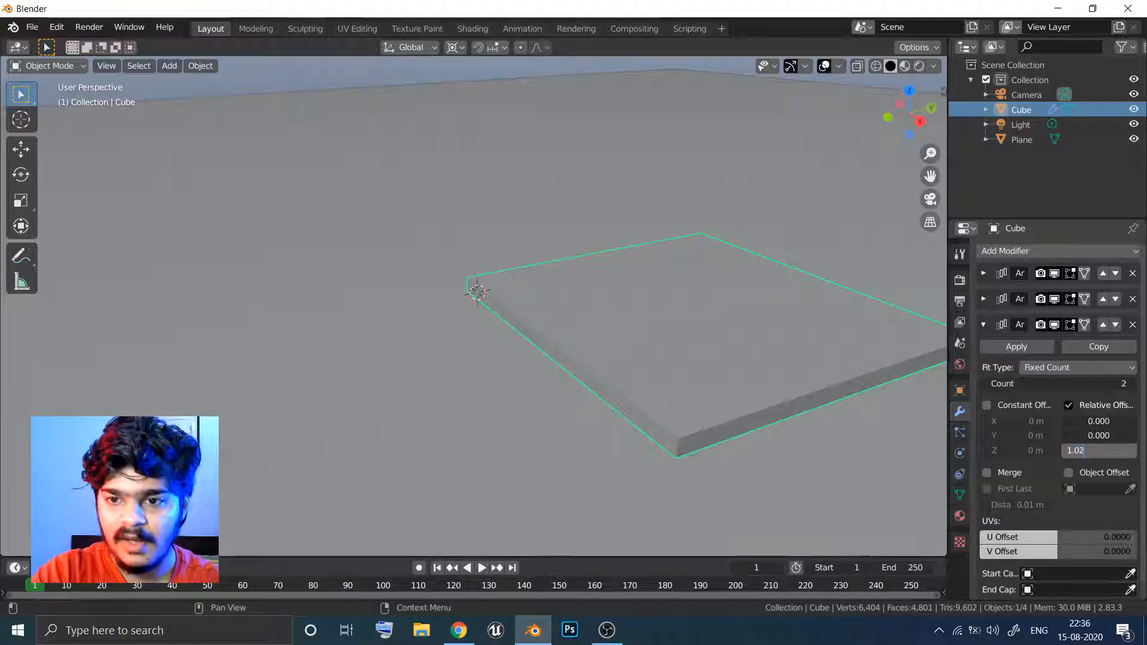
key("Return")
Set the third Array modifier's count to 20
left_click(1101, 383)
type("20")
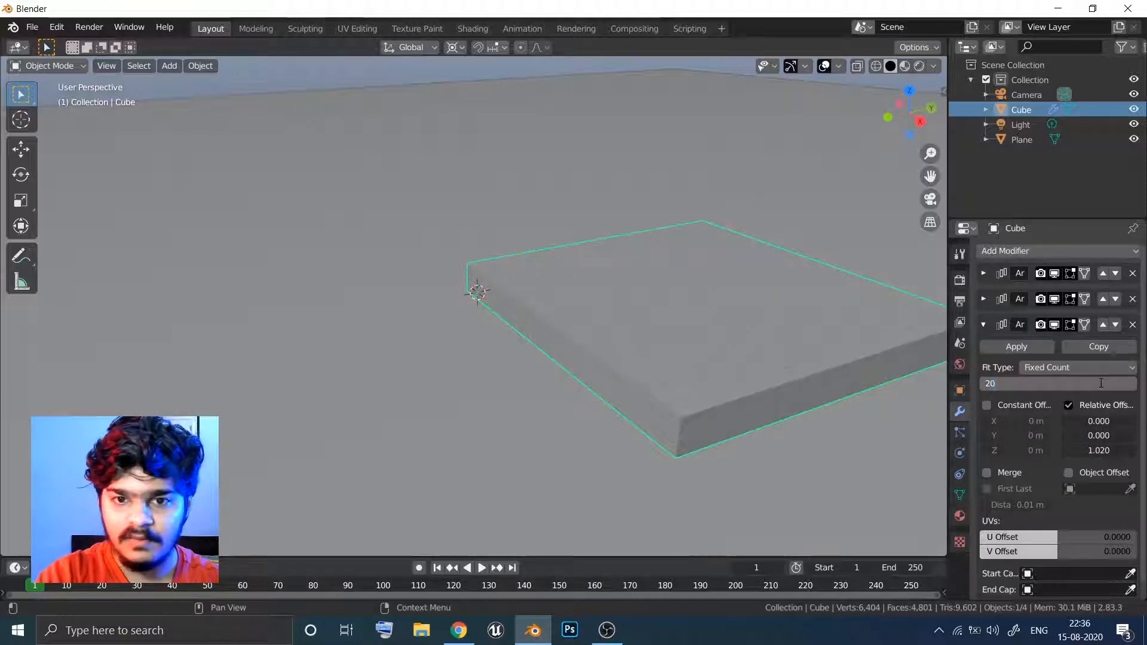
key("Return")
middle_click_drag(829, 275, 715, 389)
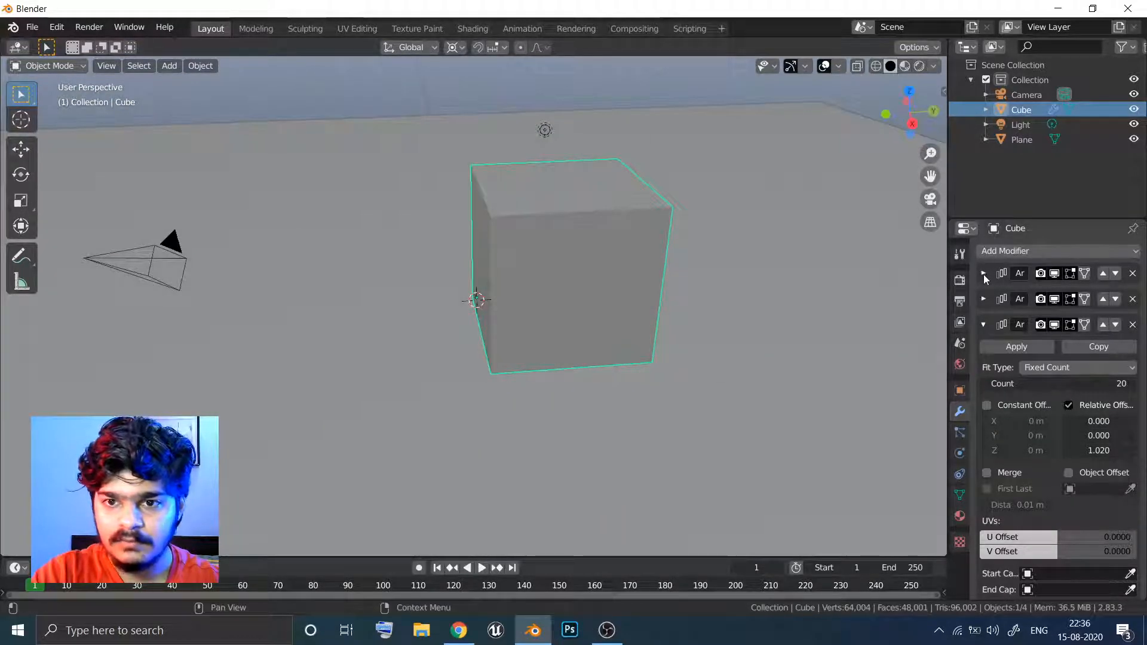
Enable rigid body physics on the cube and set its collision shape to Mesh
left_click(960, 453)
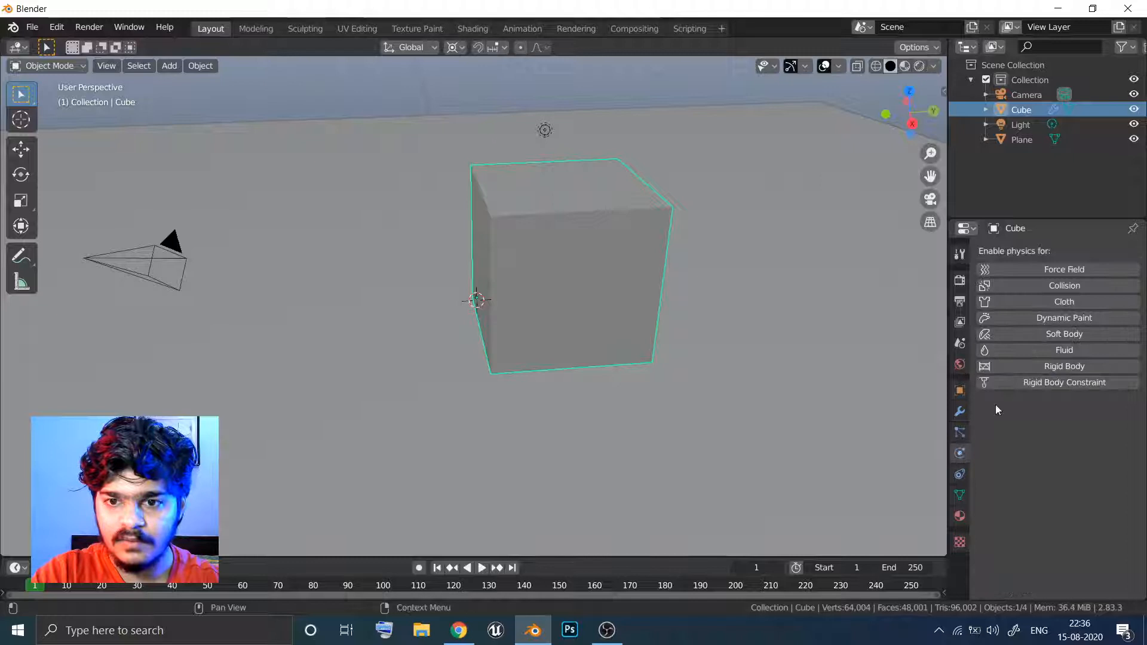
left_click(1027, 363)
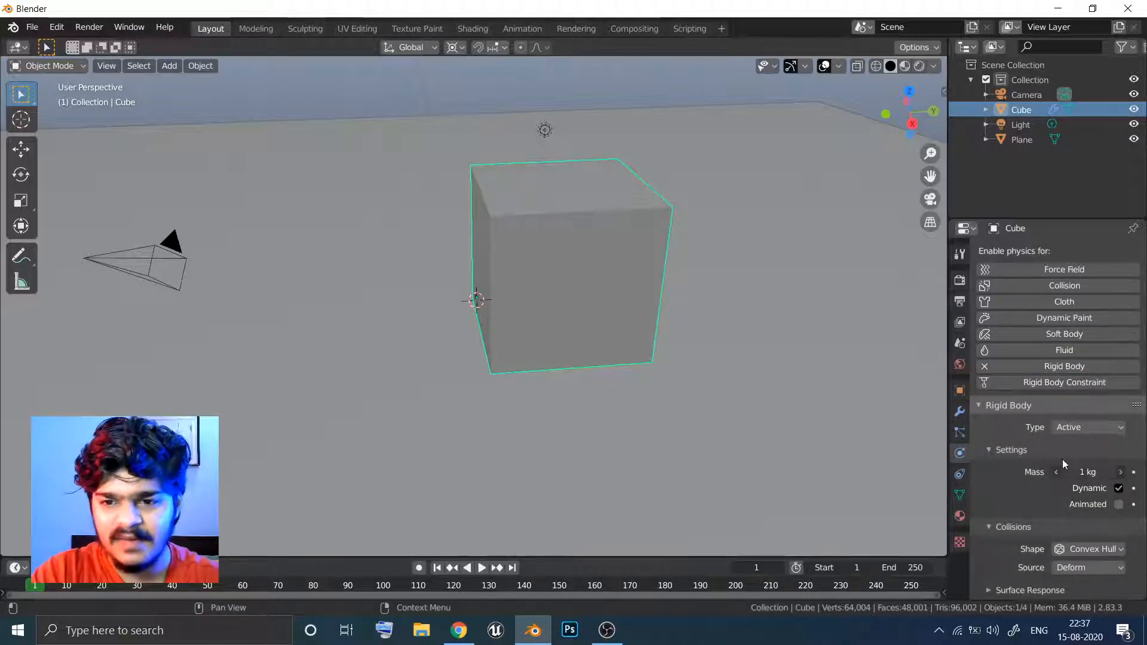
left_click(1064, 550)
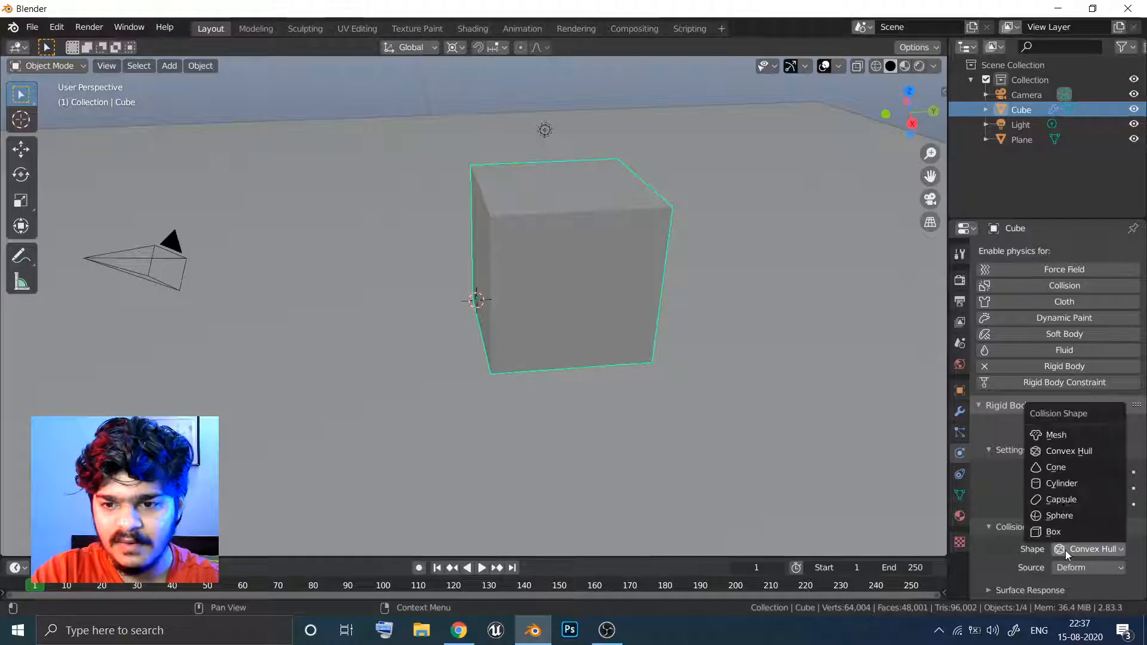
left_click(1062, 436)
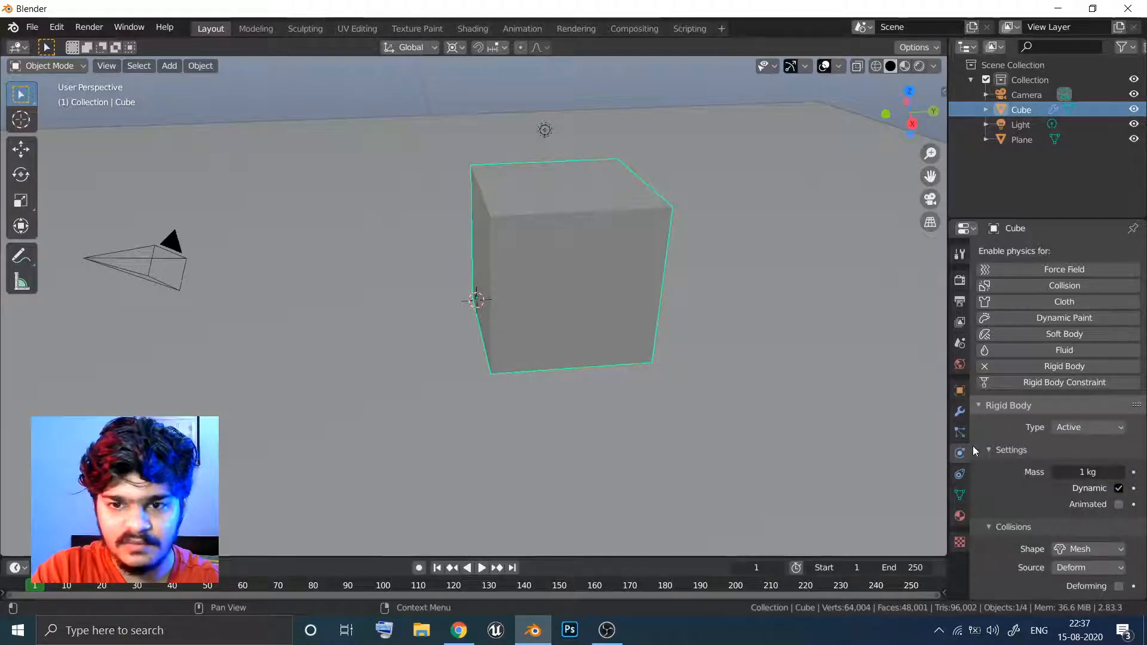
Apply all three Array modifiers on the cube
left_click(960, 412)
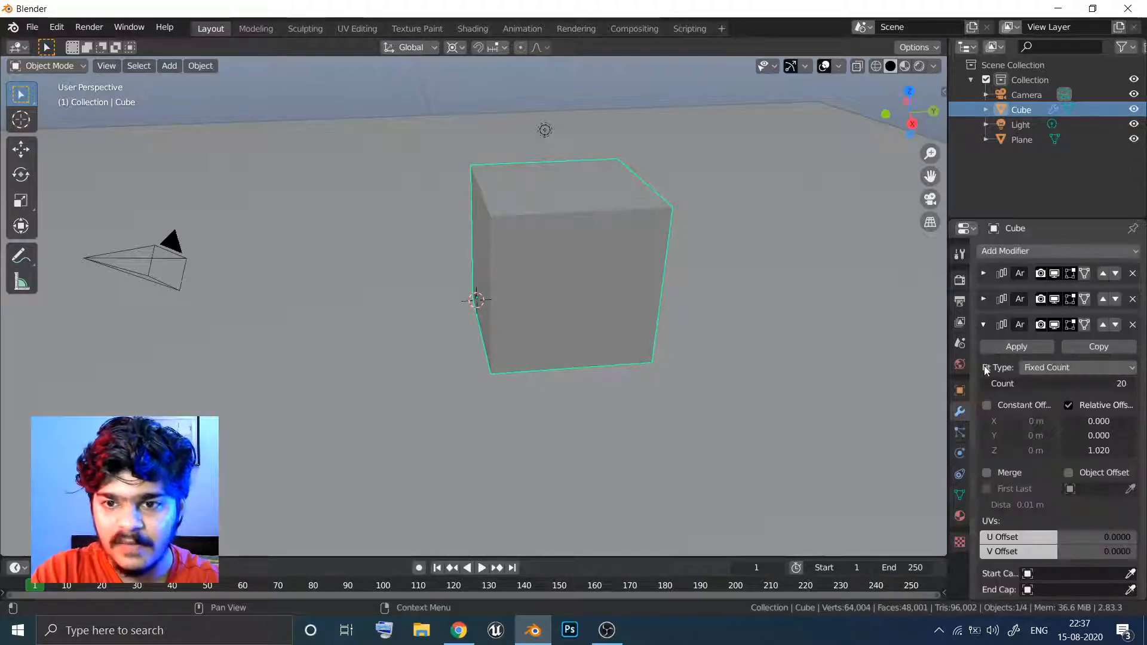
left_click(983, 273)
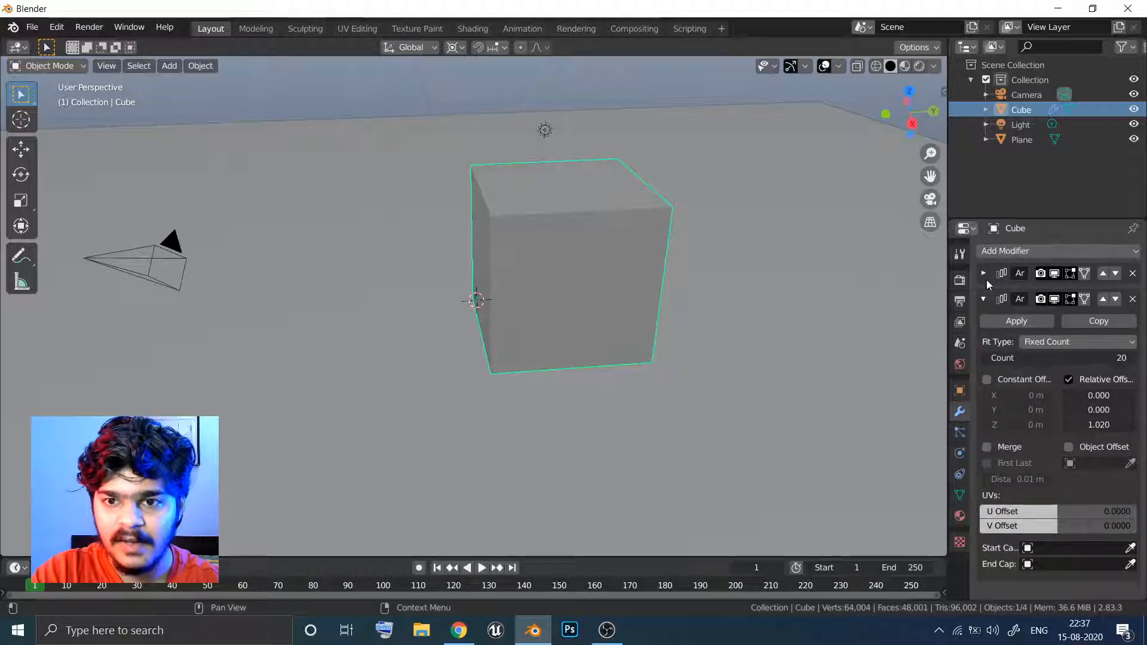
left_click(990, 294)
left_click(990, 294)
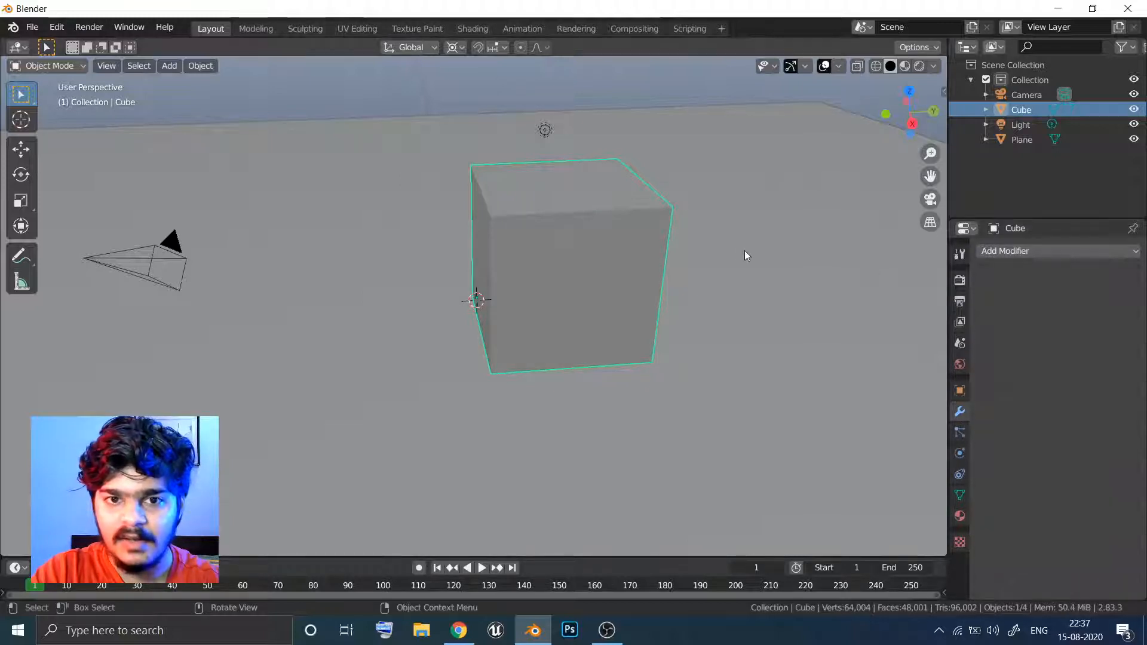
Enter Edit Mode on the cube block and separate its mesh by loose parts
middle_click_drag(745, 250, 592, 247)
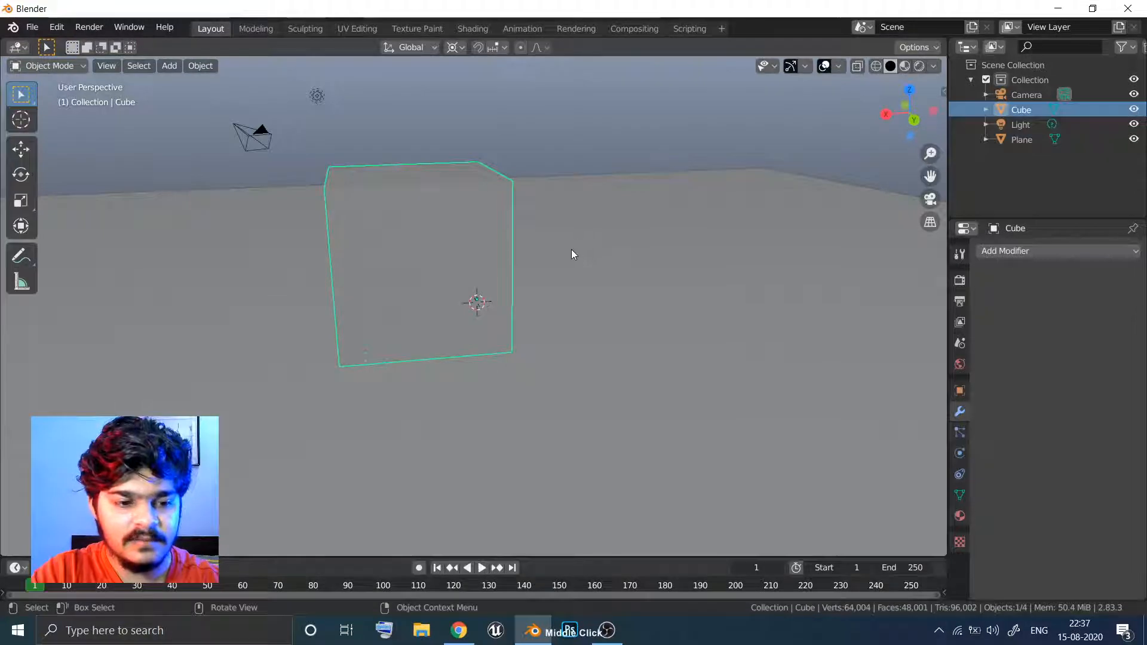
key("Tab")
middle_click_drag(479, 247, 484, 247)
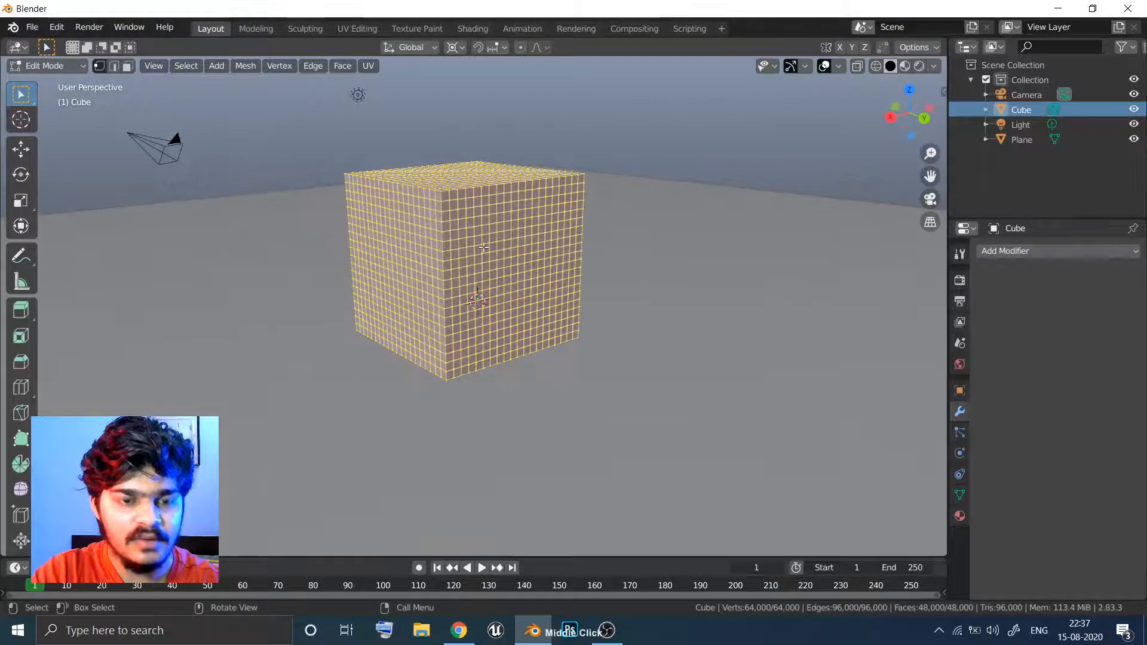
key("p")
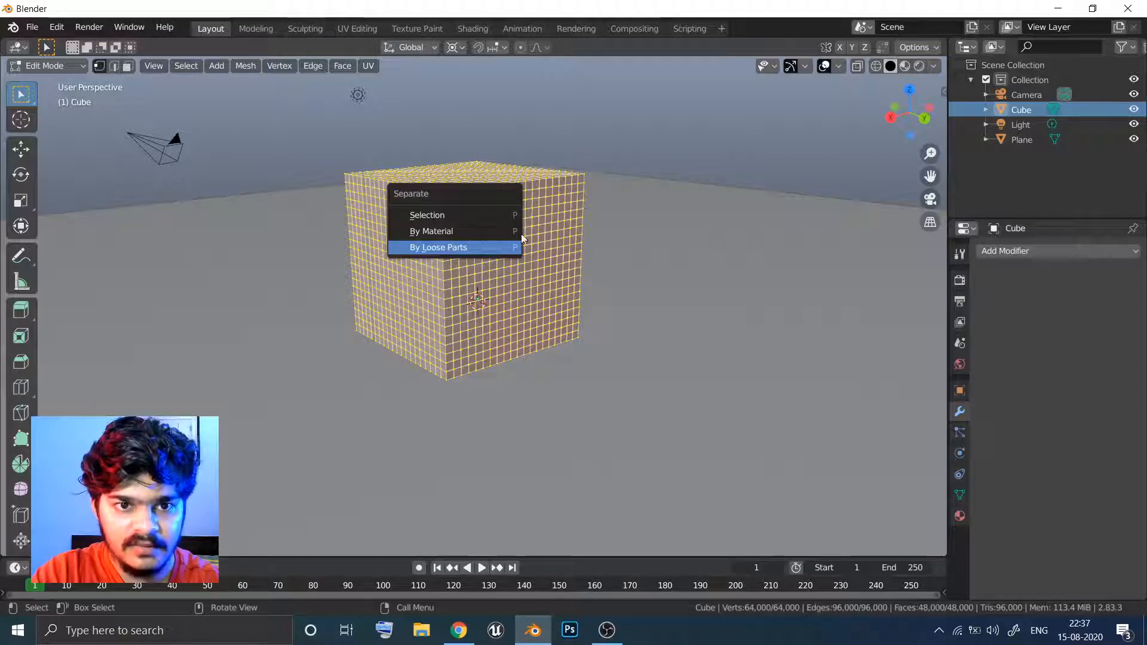
left_click(500, 253)
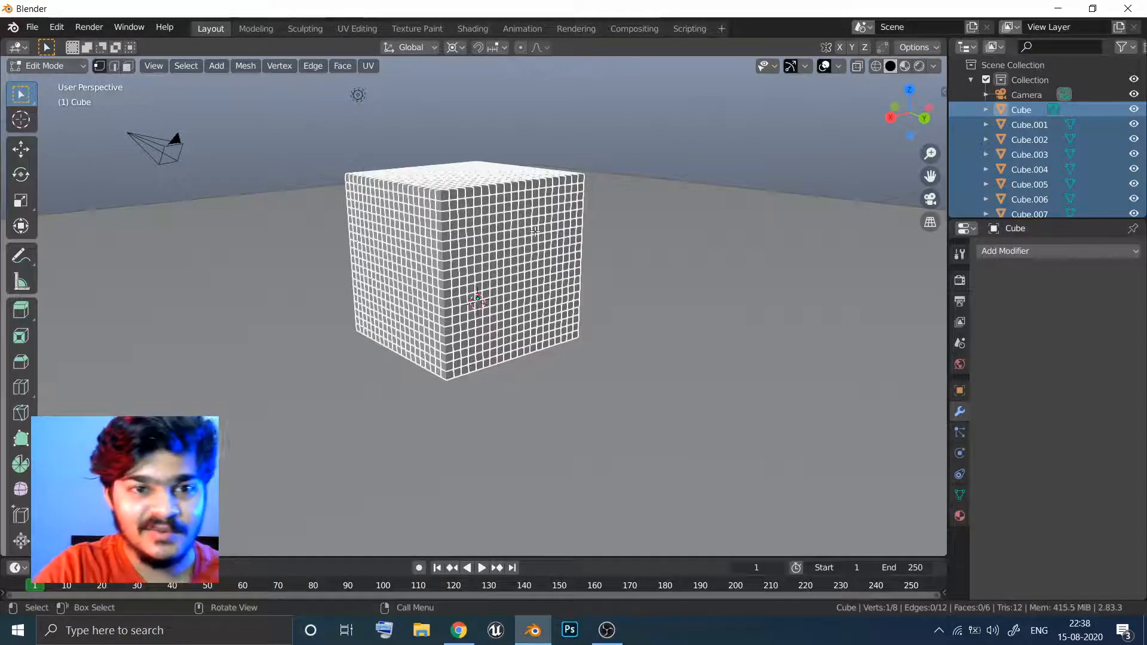
Return to Object Mode and set the origin of every separated cube to its geometry
middle_click_drag(535, 230, 443, 211)
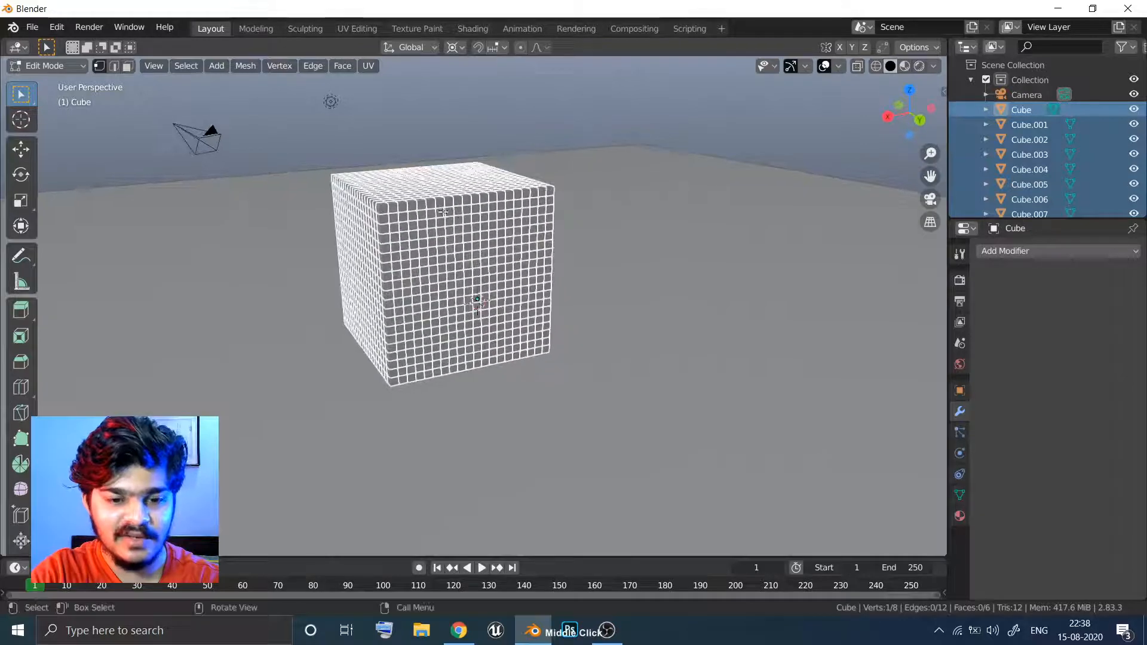
key("Tab")
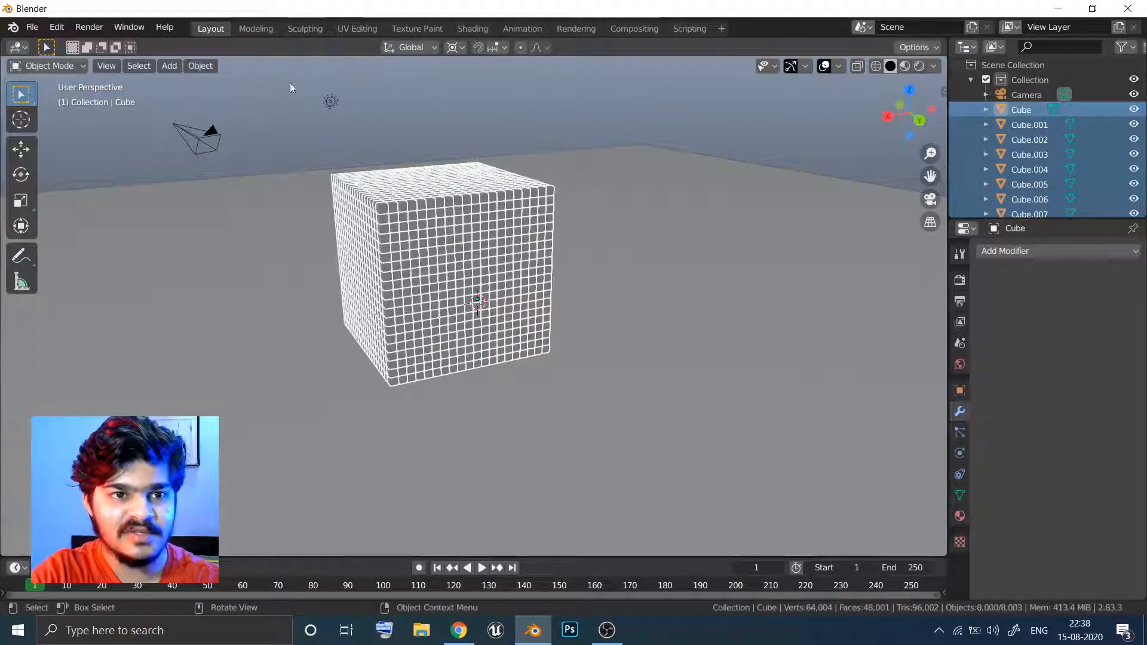
left_click(213, 69)
mouse_move(231, 97)
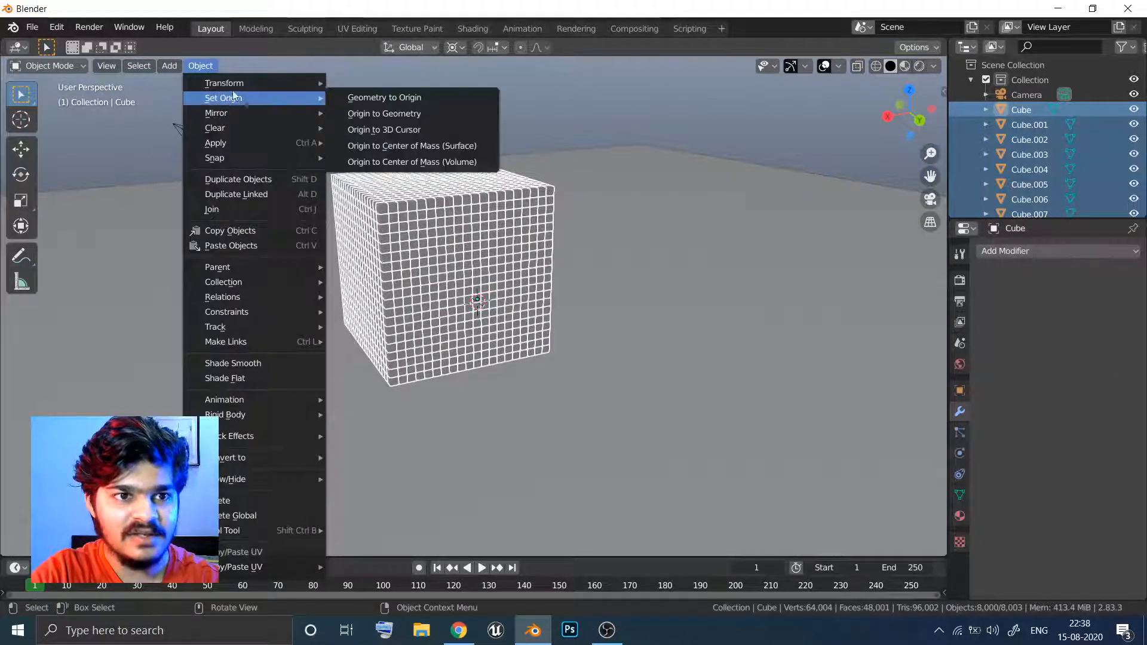
left_click(350, 113)
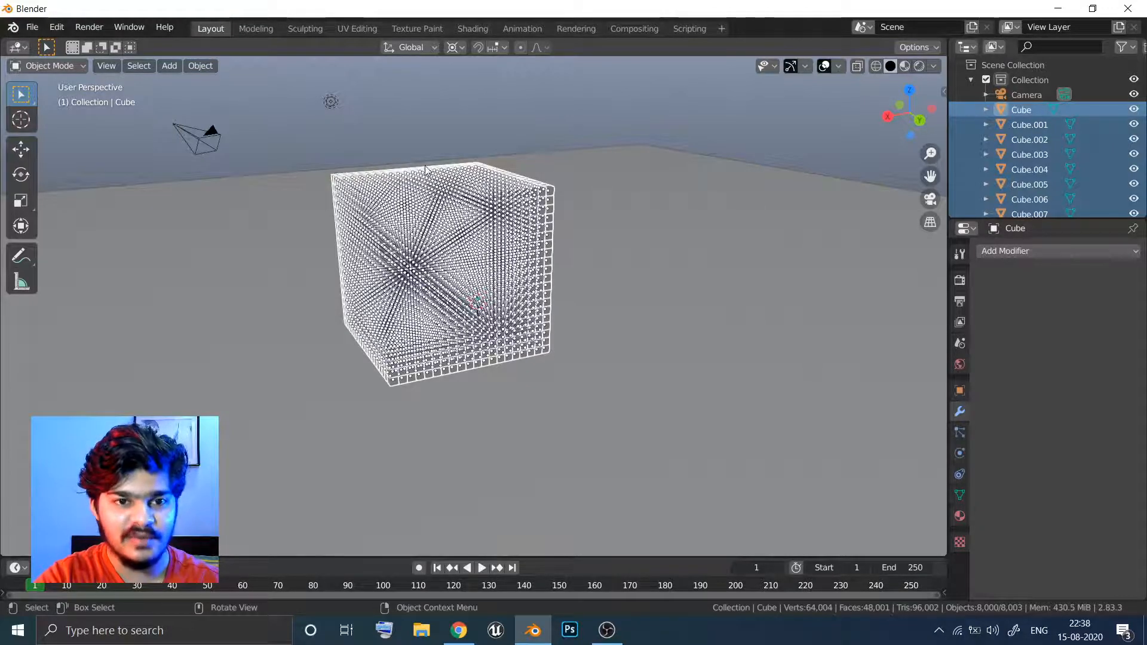
middle_click_drag(412, 102, 542, 125)
middle_click_drag(543, 178, 472, 181)
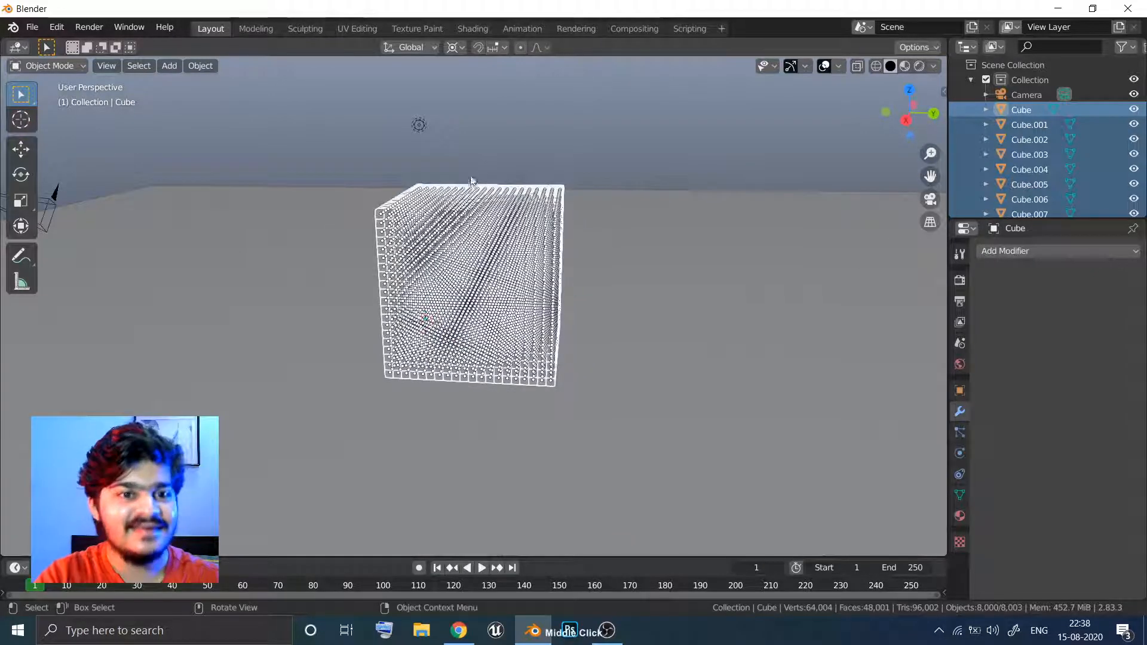
Deselect the cubes and add a torus mesh at the 3D cursor
left_click(511, 128)
middle_click(533, 128)
mouse_move(535, 132)
middle_mouse_down()
mouse_move(505, 138)
mouse_move(515, 133)
middle_mouse_up()
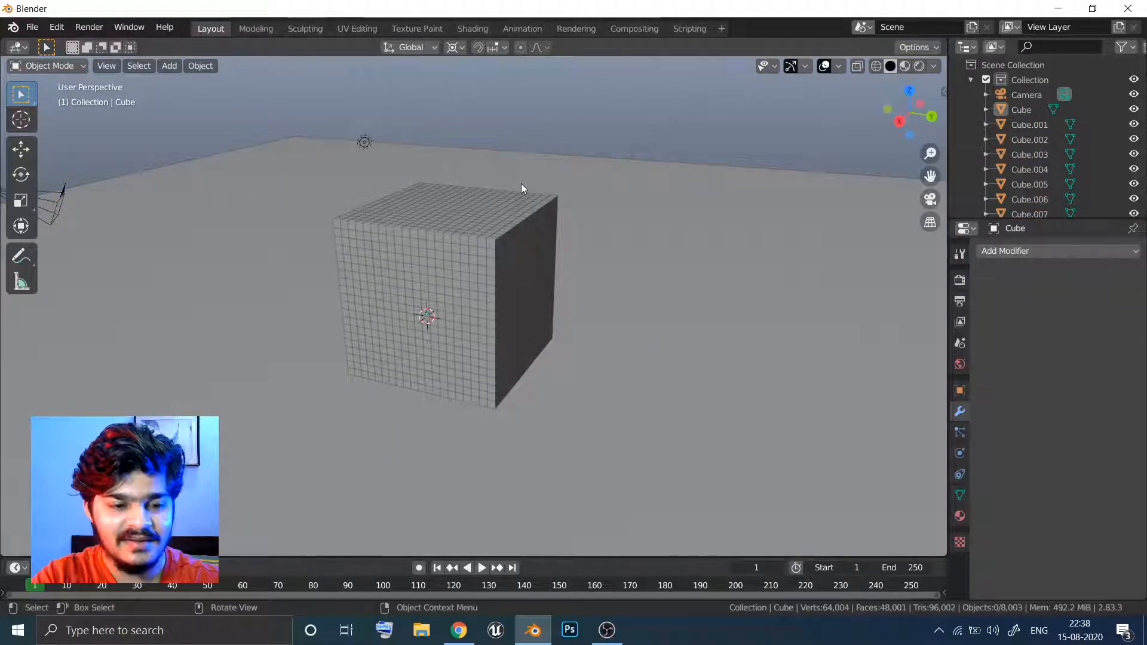
key("shift+a")
mouse_move(511, 191)
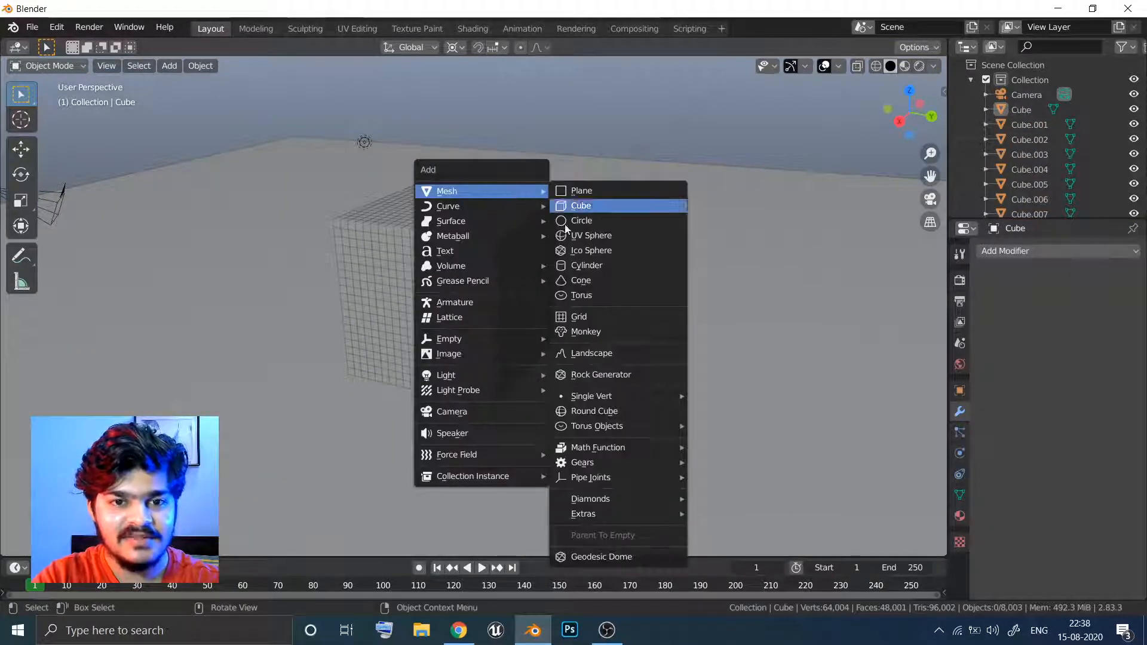
left_click(567, 295)
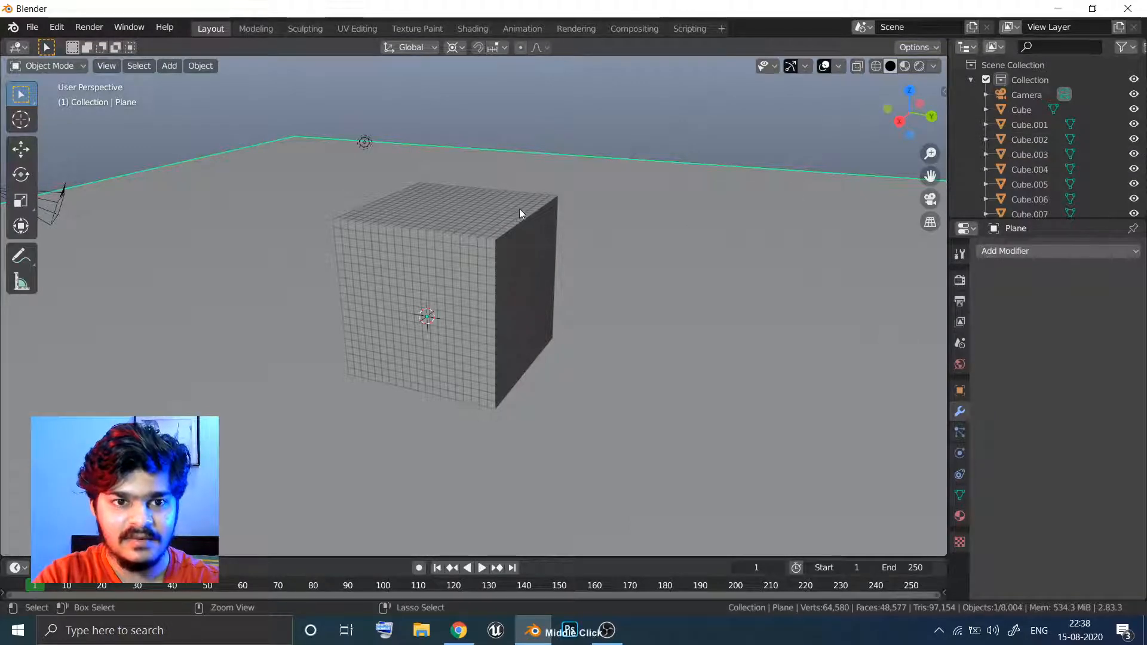
Undo the accidental plane selection and raise the torus about 5.4 m along Z, above the cube block
key("ctrl+z")
middle_click_drag(561, 185, 521, 213)
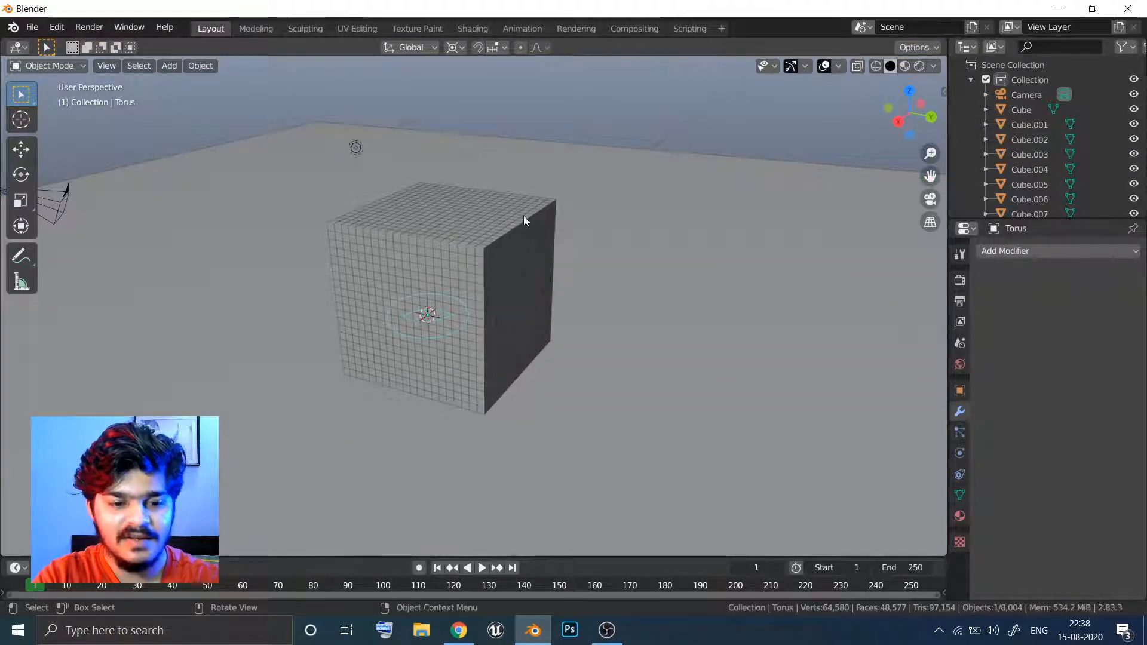
key("g")
key("z")
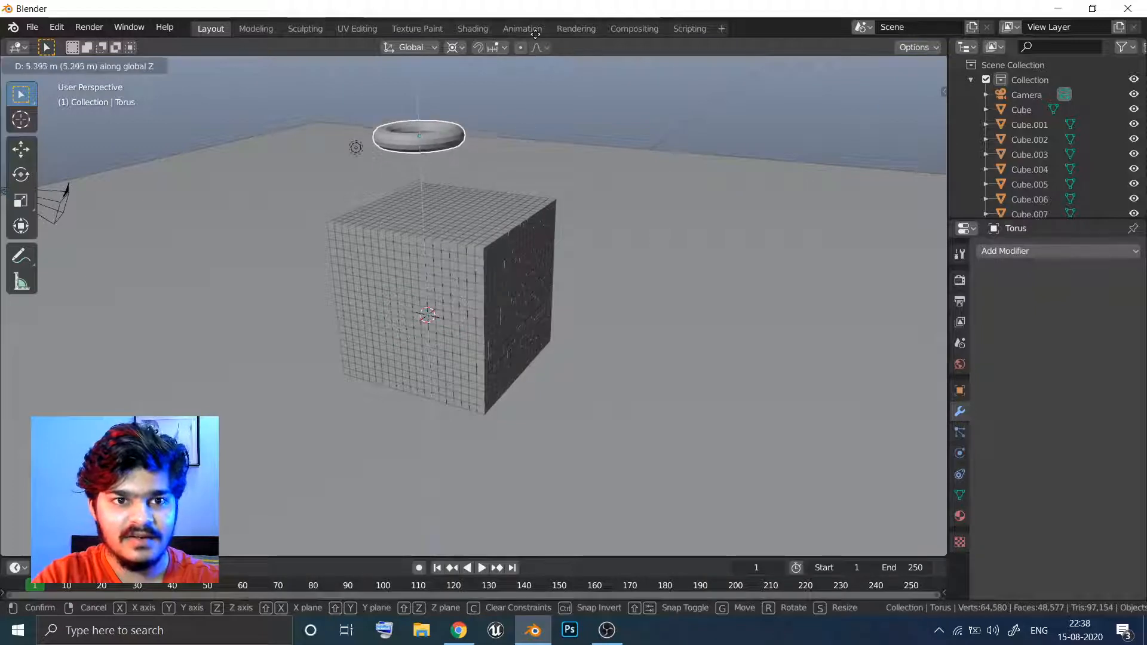
left_click(535, 30)
Open the torus in Edit Mode from the top orthographic view with wireframe shading
key("KP_7")
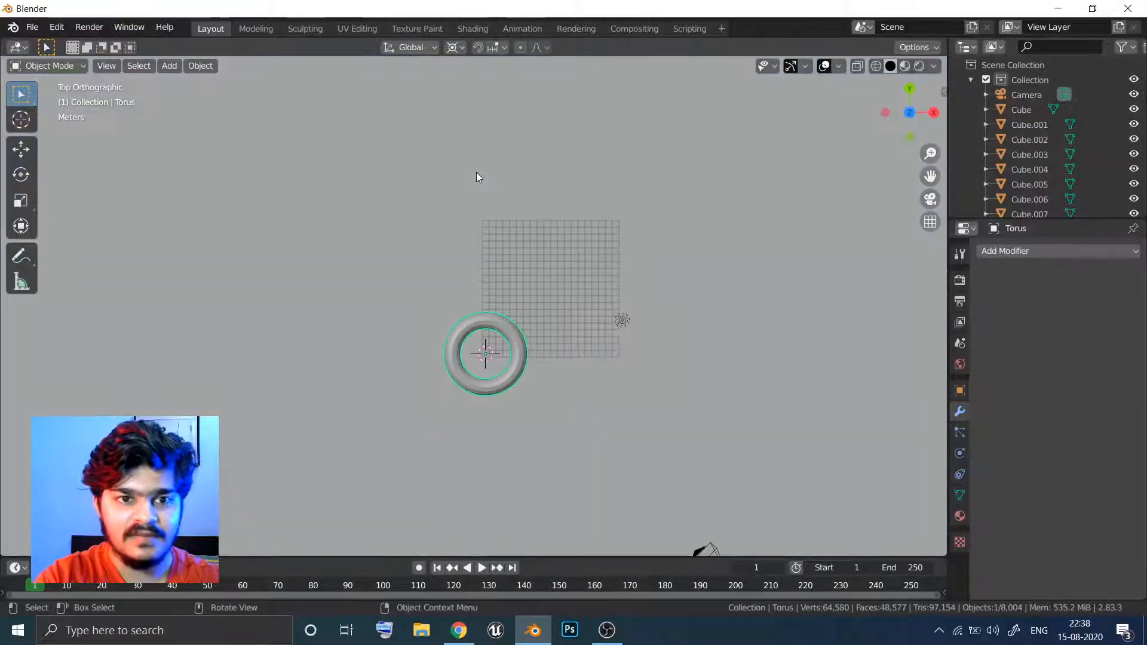
key("Tab")
key("z")
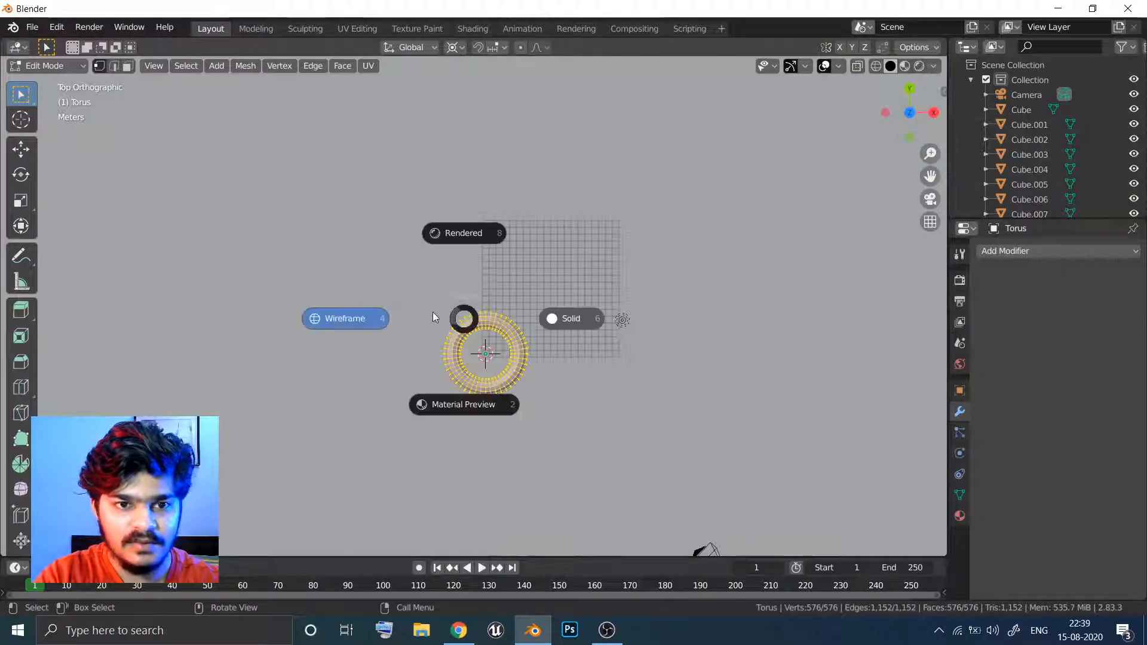
left_click(463, 316)
middle_click(466, 309)
middle_click_drag(466, 310, 496, 239, "shift")
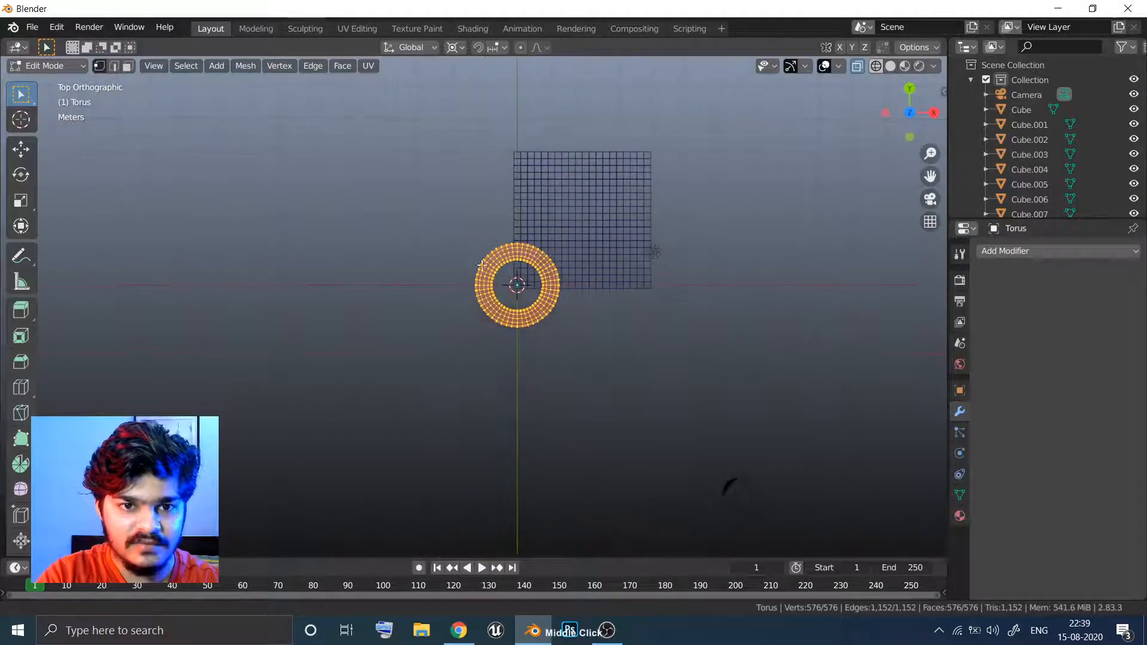
Select the upper half of the torus's vertices and move it about 1.3 m along Y to form an elongated chain link
scroll(484, 242, "up", 8)
scroll(472, 254, "down", 2)
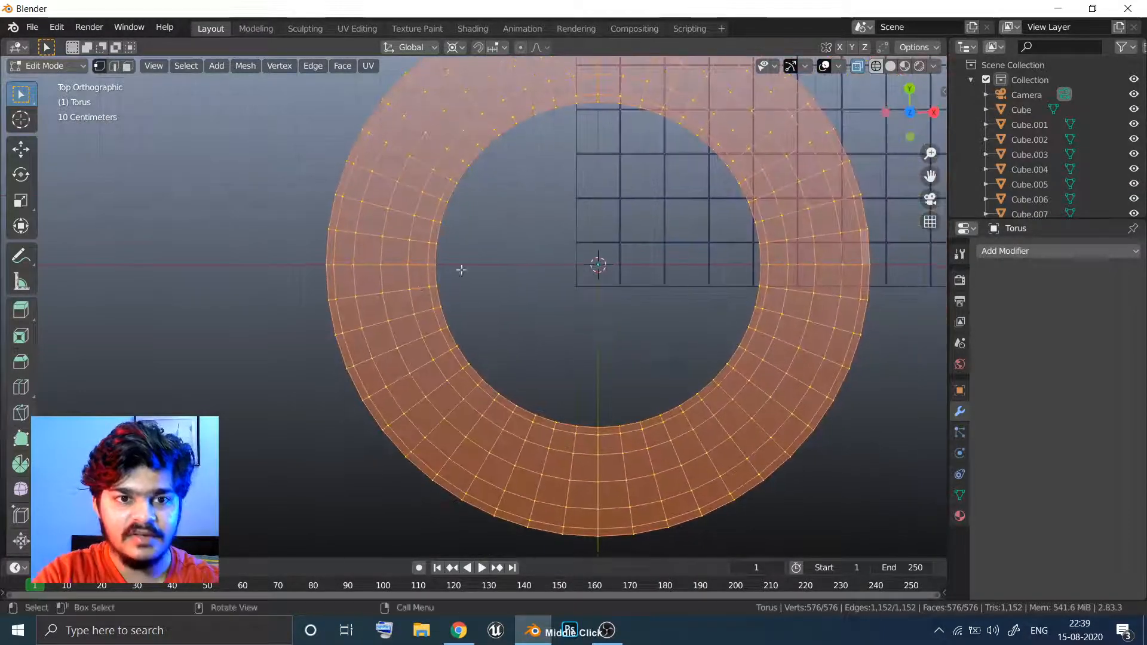
scroll(485, 269, "down", 1)
middle_click_drag(481, 271, 430, 291, "shift")
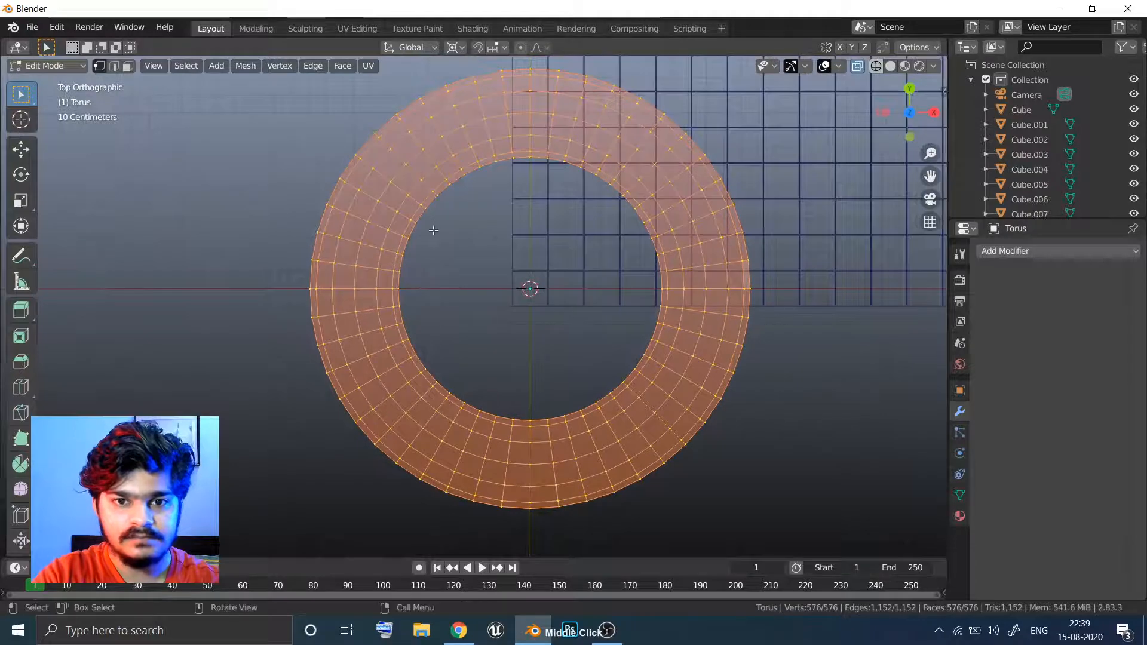
middle_click_drag(320, 98, 310, 123, "shift")
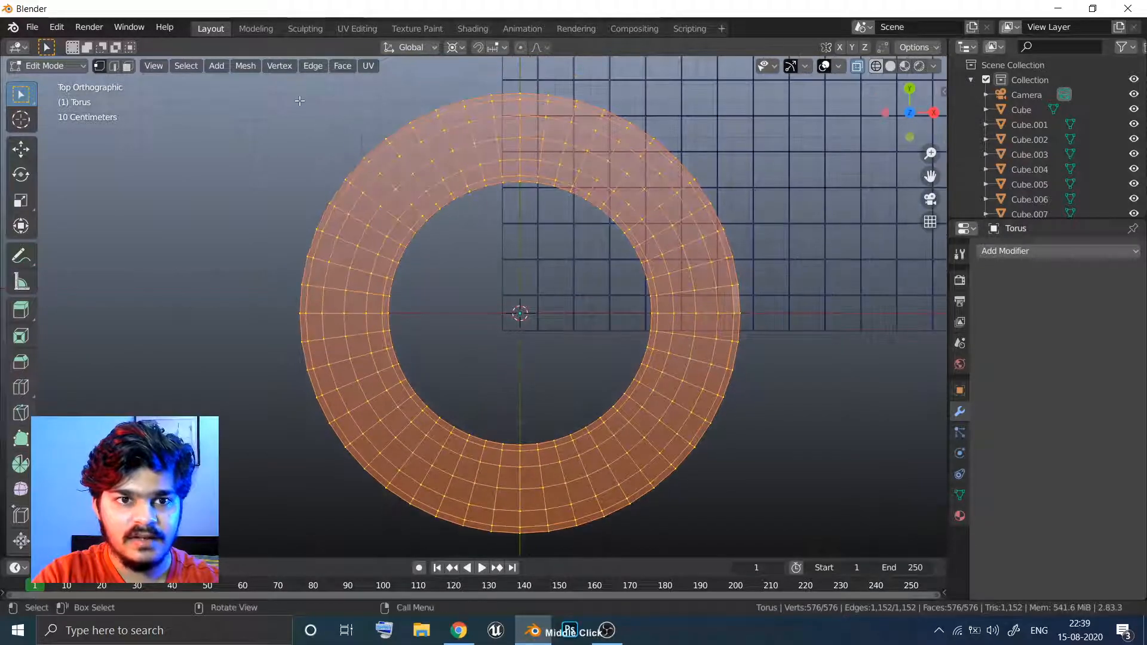
left_click_drag(250, 85, 763, 303)
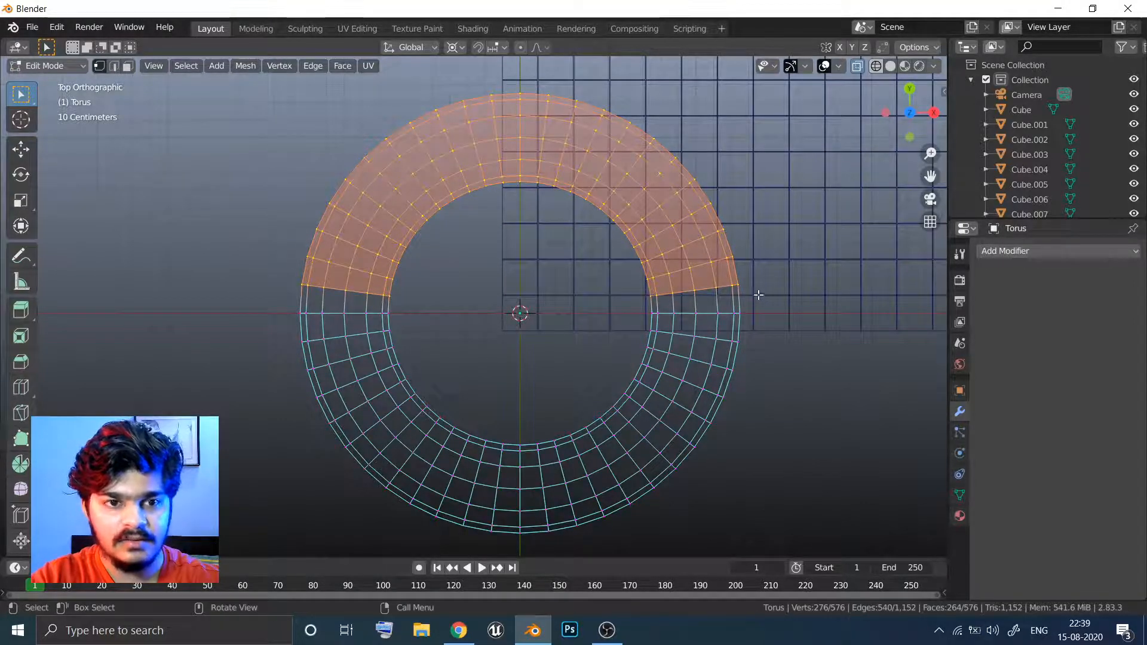
scroll(780, 185, "down", 5)
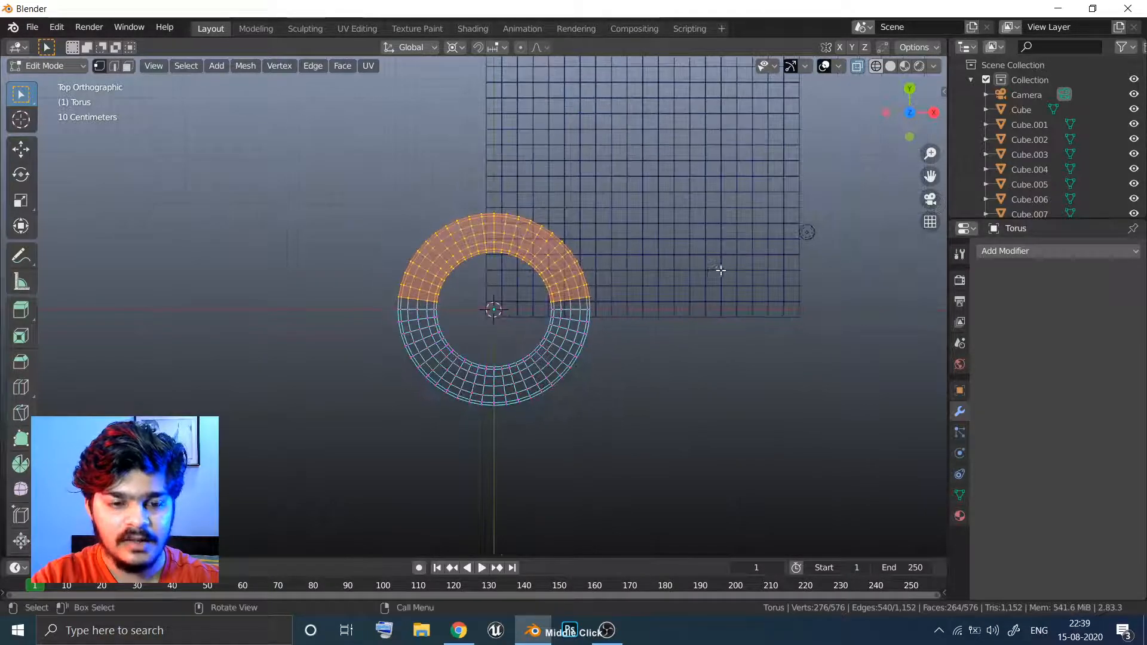
key("g")
key("y")
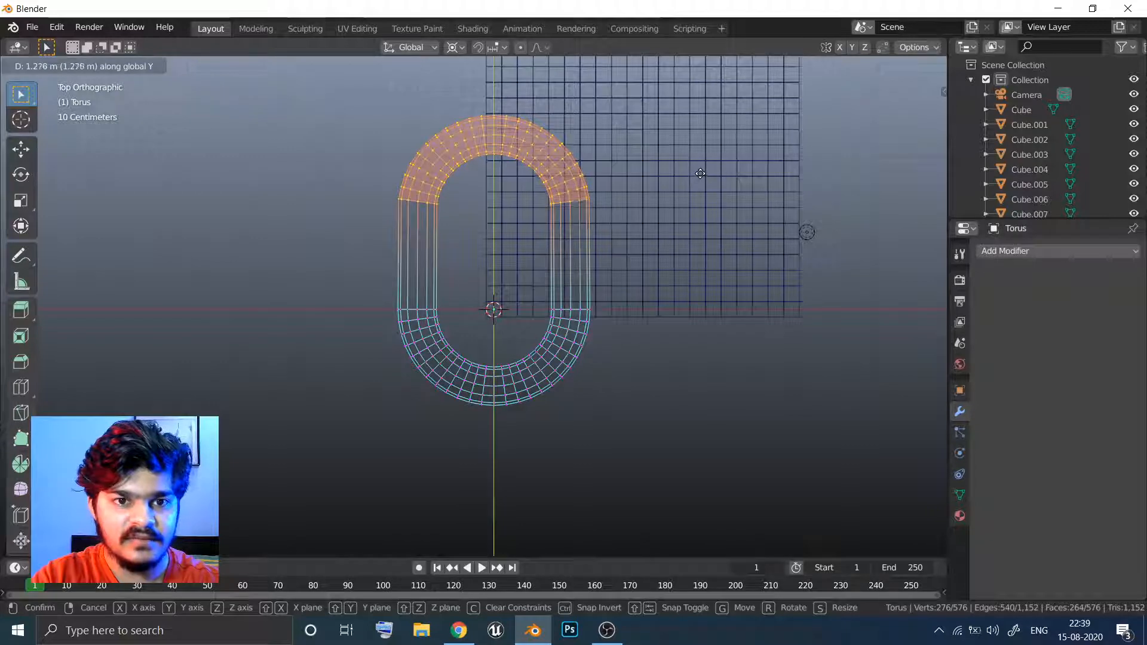
left_click(700, 170)
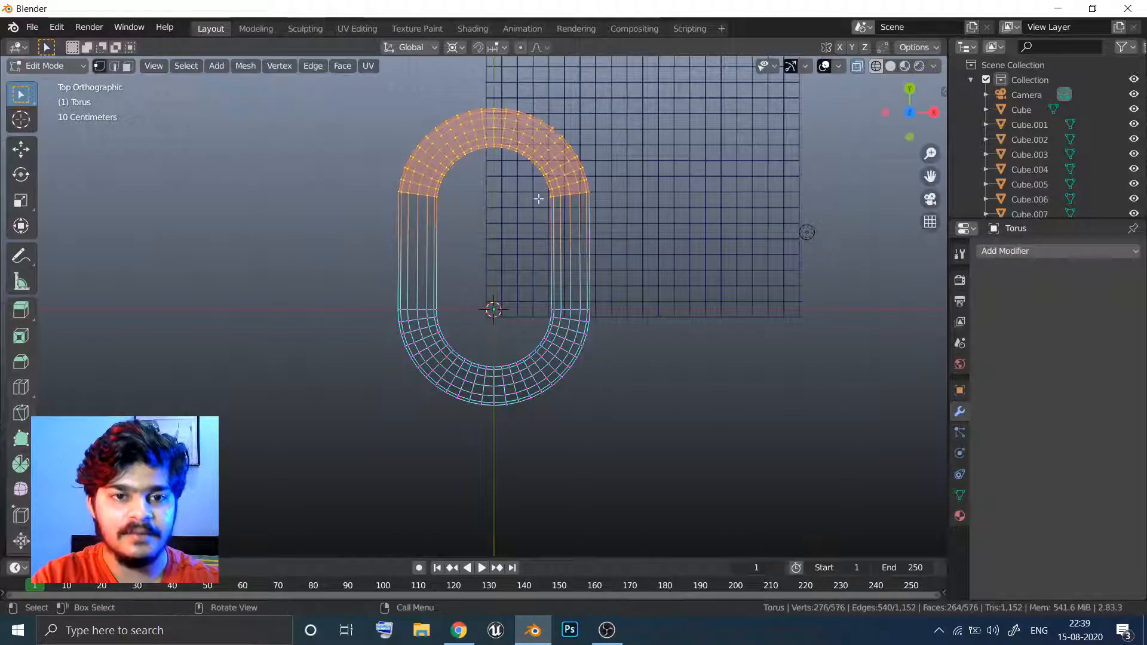
Return to Object Mode with solid shading and set the stretched link's origin to its geometry
key("Tab")
mouse_move(579, 197)
middle_mouse_down()
mouse_move(512, 174)
mouse_move(569, 150)
mouse_move(494, 179)
mouse_move(465, 148)
middle_mouse_up()
key("z")
left_click(613, 152)
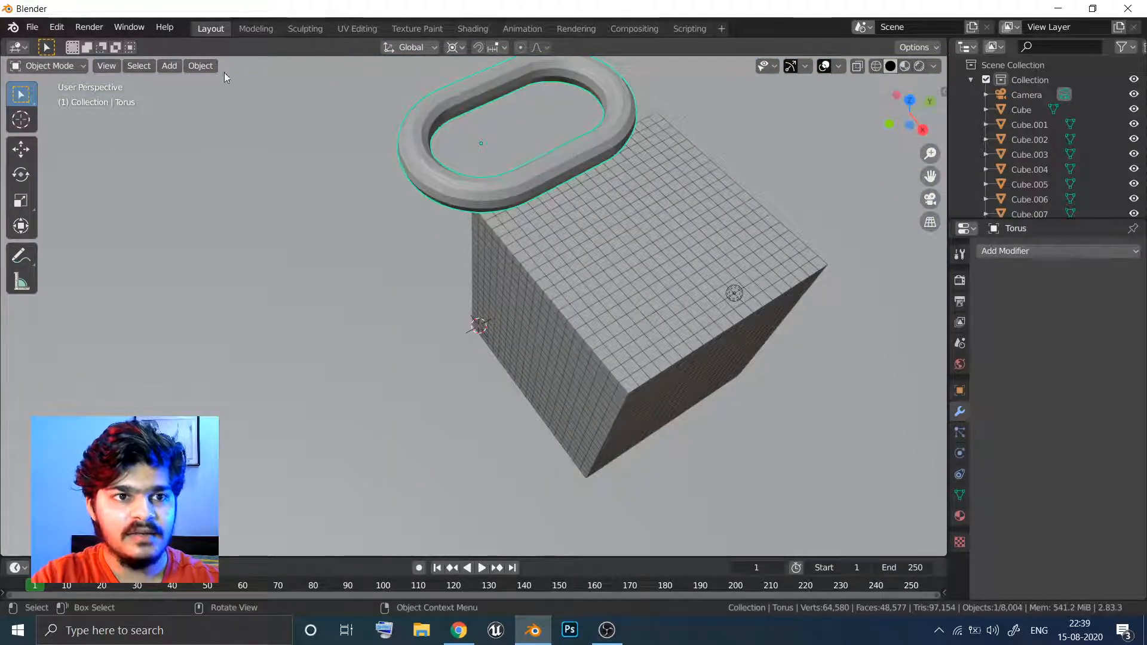
left_click(206, 67)
mouse_move(233, 100)
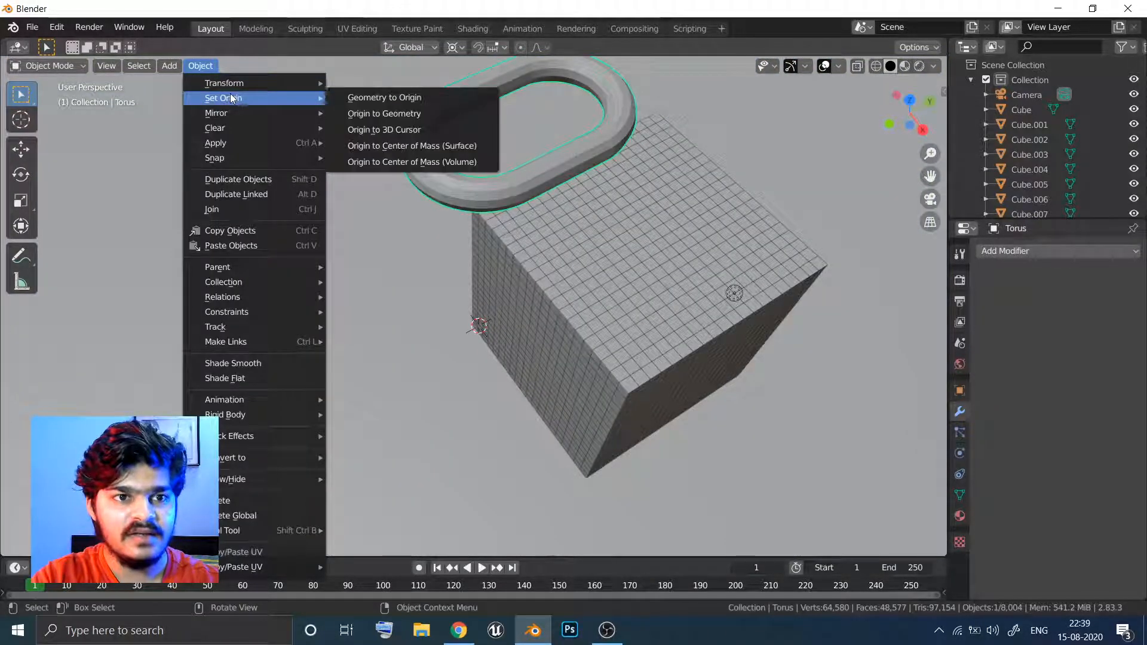
left_click(368, 113)
middle_click_drag(396, 96, 453, 110)
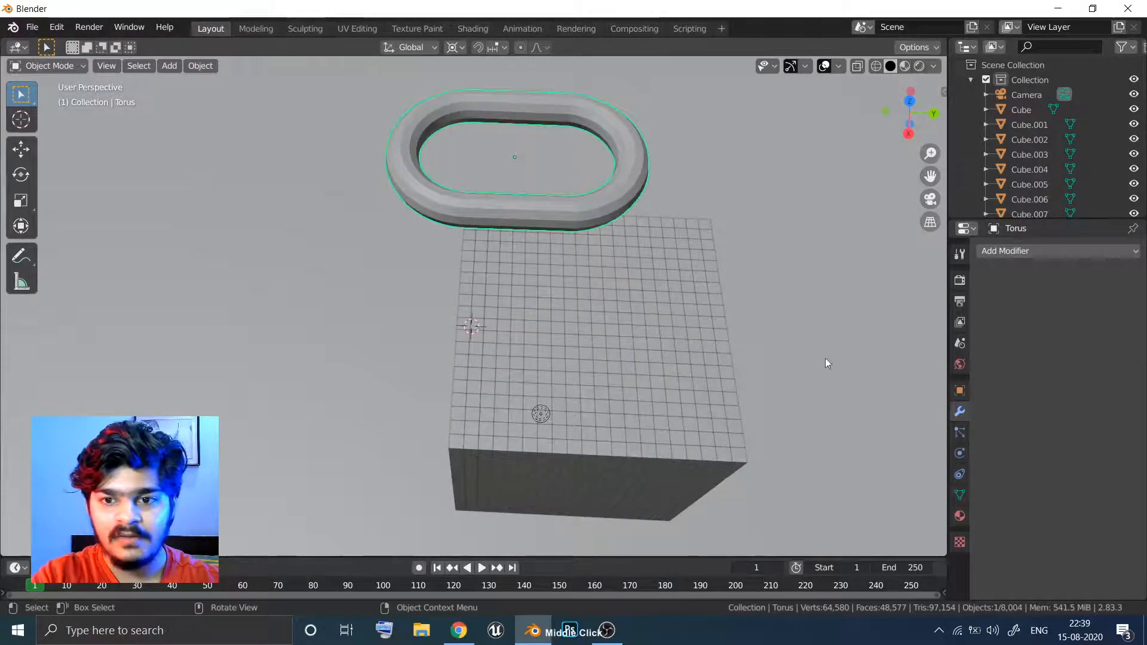
Add rigid body physics to the link with a mass of 5 kg and a Mesh collision shape
left_click(959, 453)
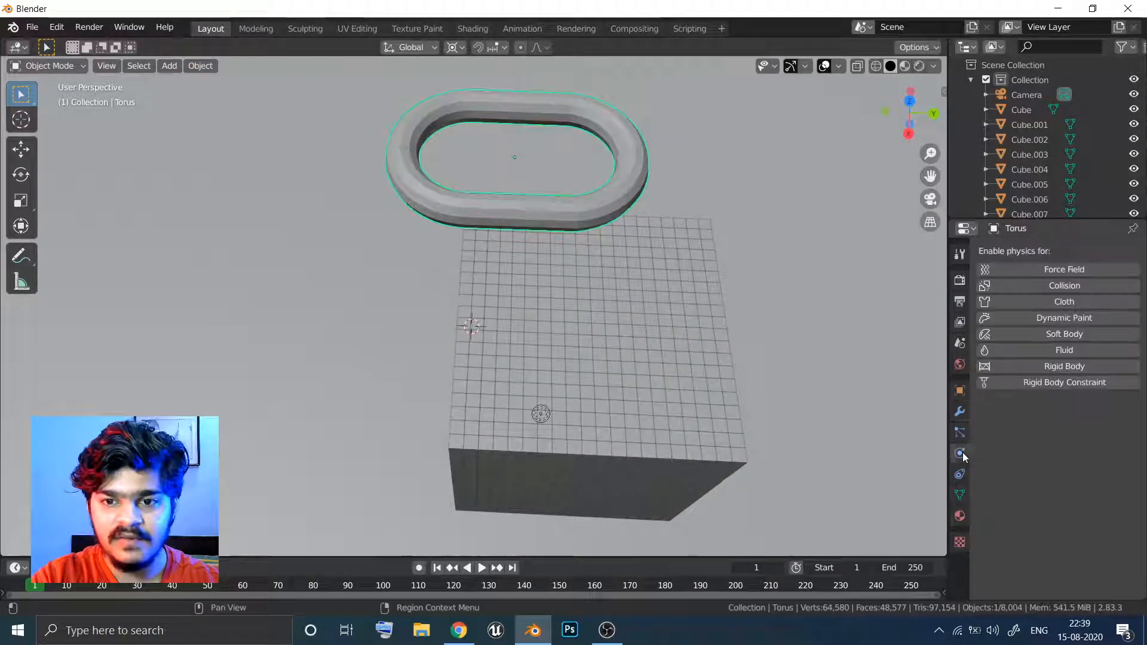
left_click(1040, 367)
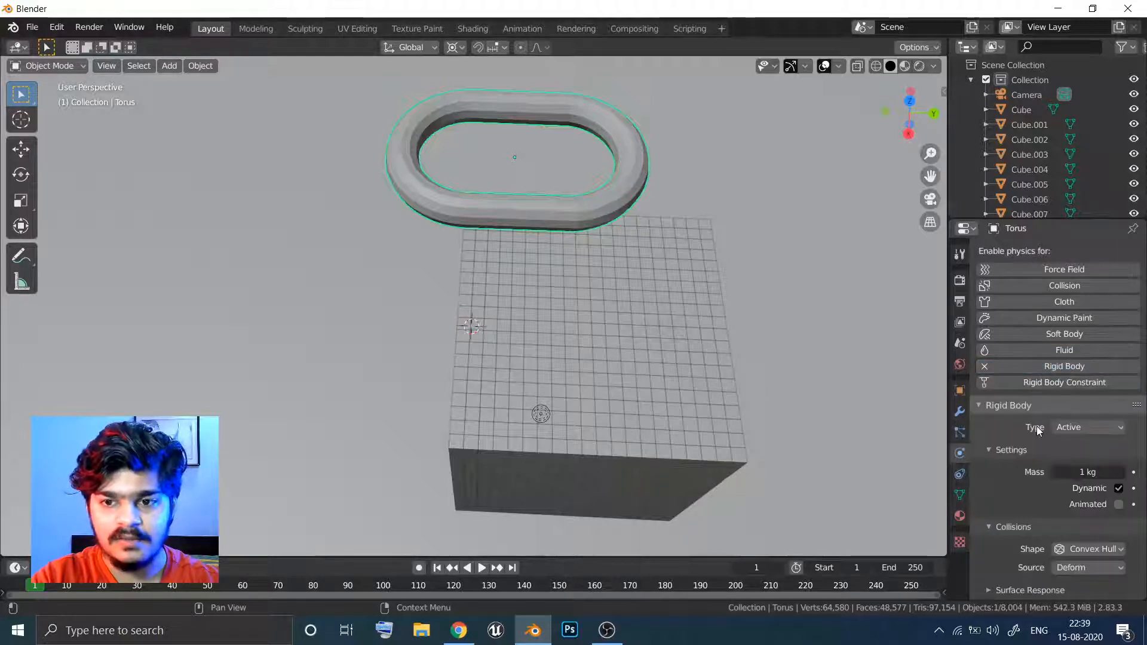
left_click(1088, 471)
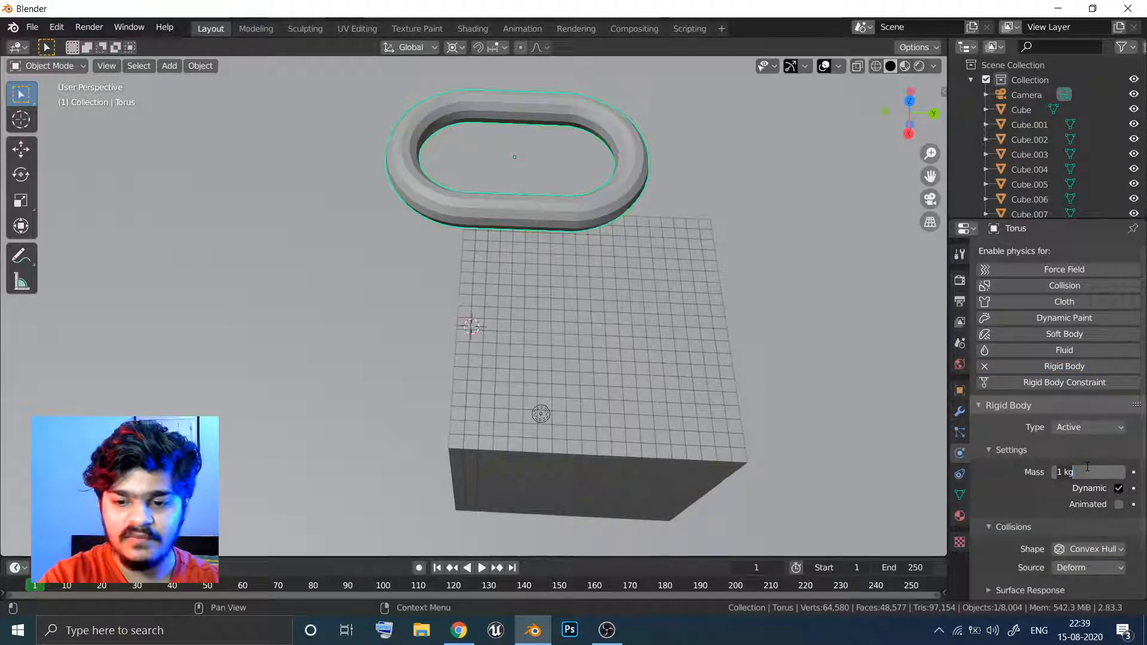
type("5")
key("Return")
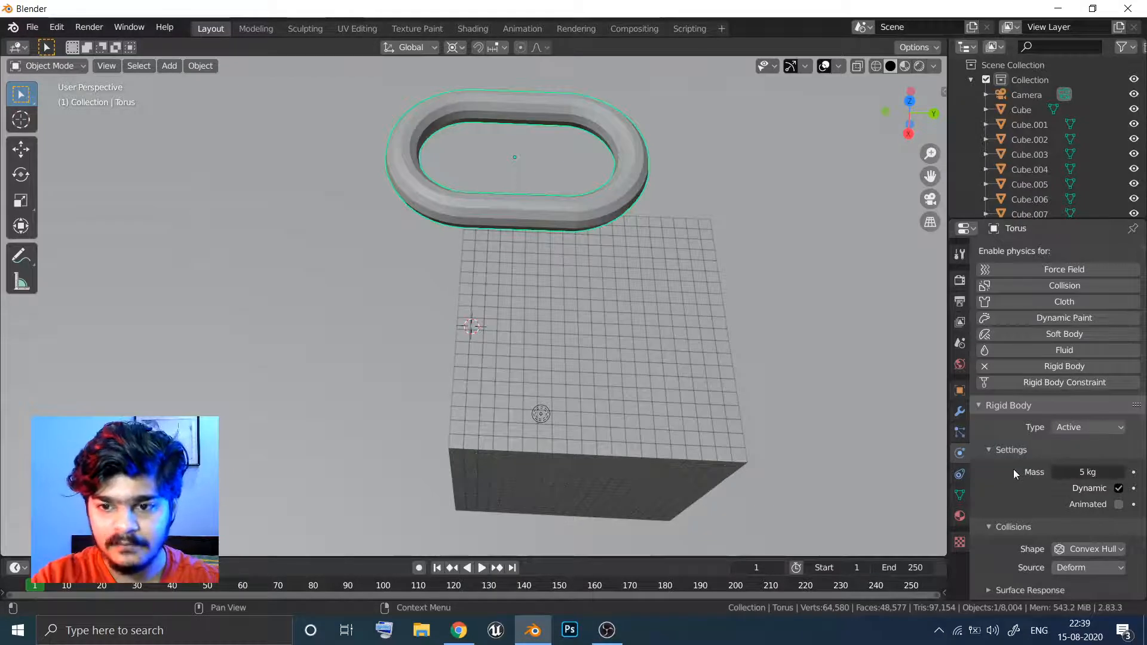
scroll(1015, 474, "down", 2)
left_click(1077, 510)
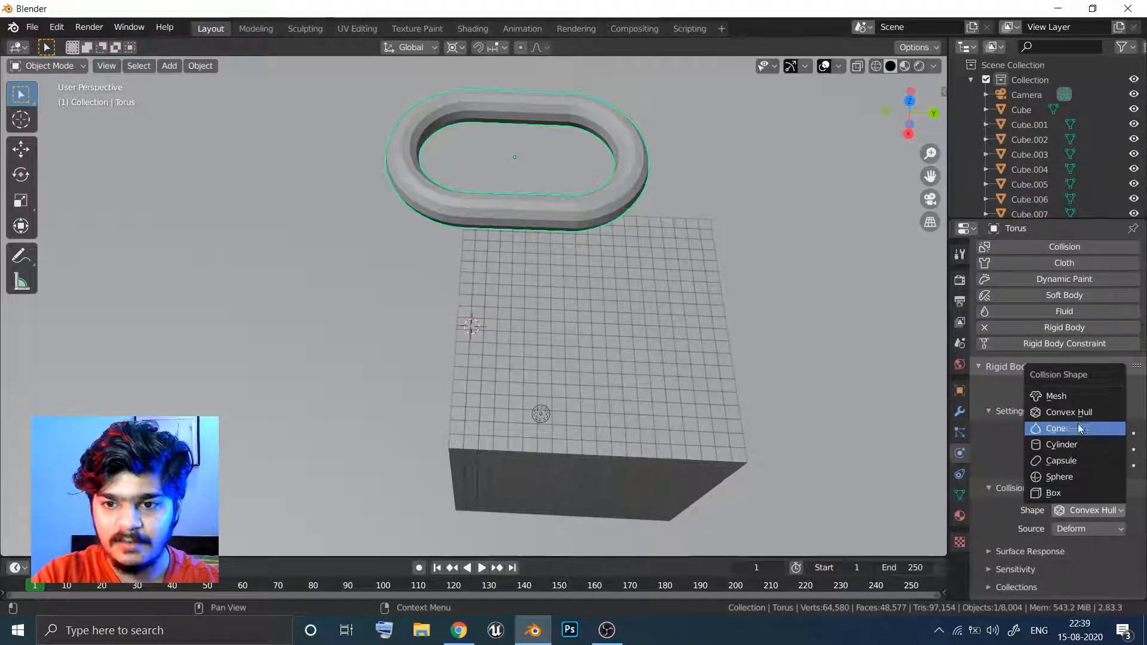
left_click(1072, 394)
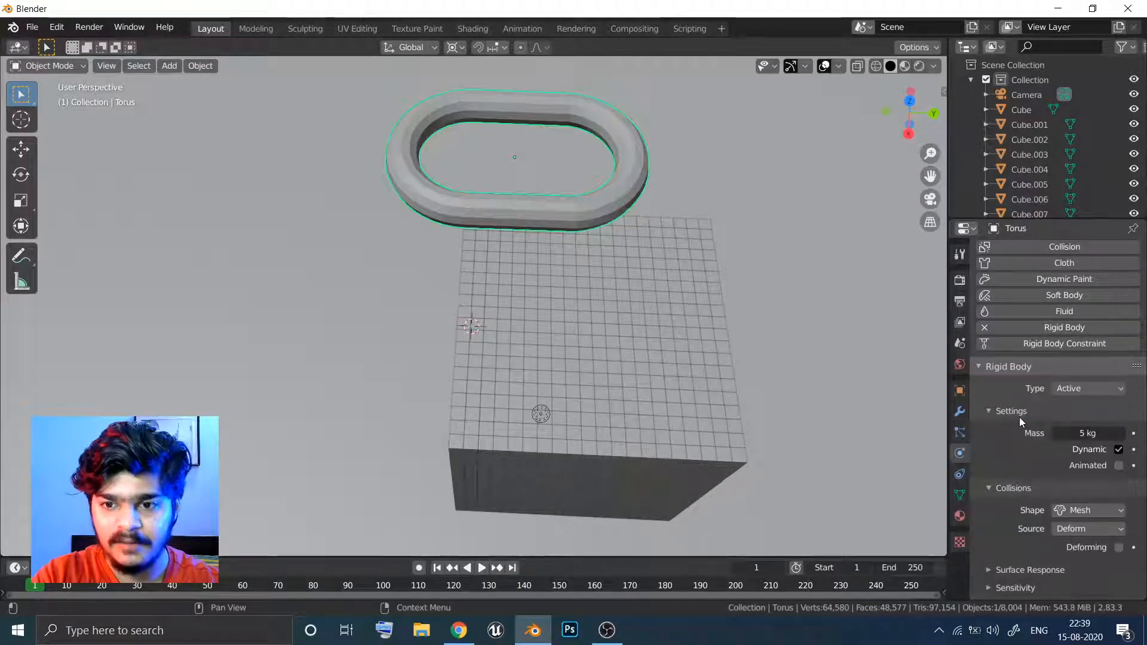
Duplicate the link about 1.8 m along the global Y axis so the copy overlaps the original's end
middle_click_drag(613, 161, 554, 217)
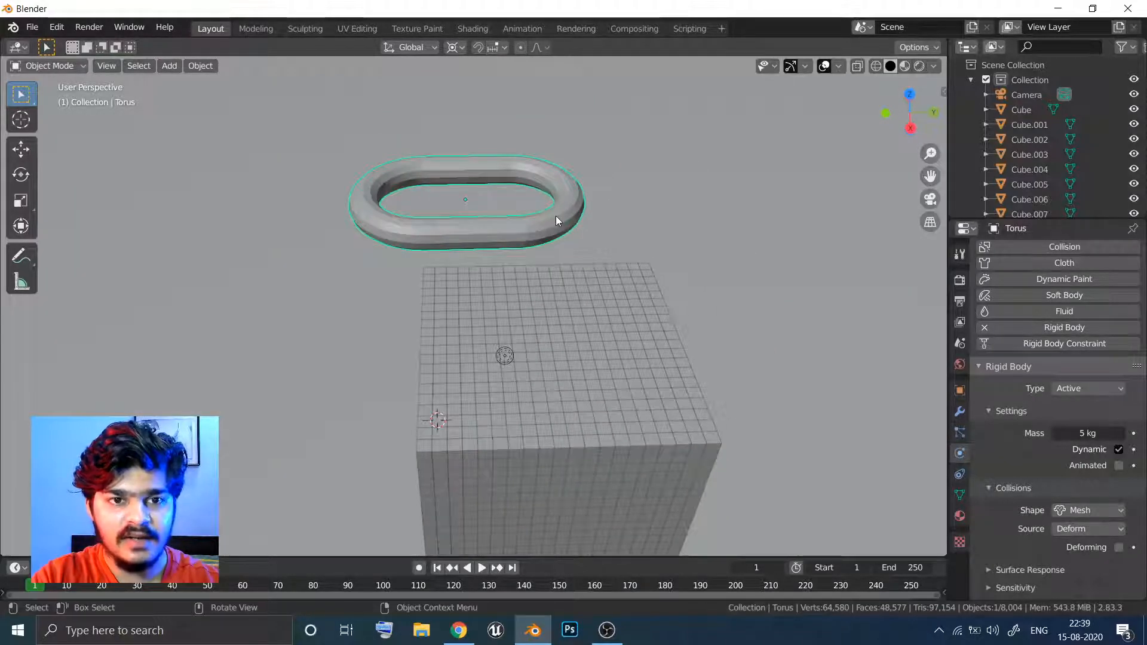
left_click(555, 216)
left_click(564, 213)
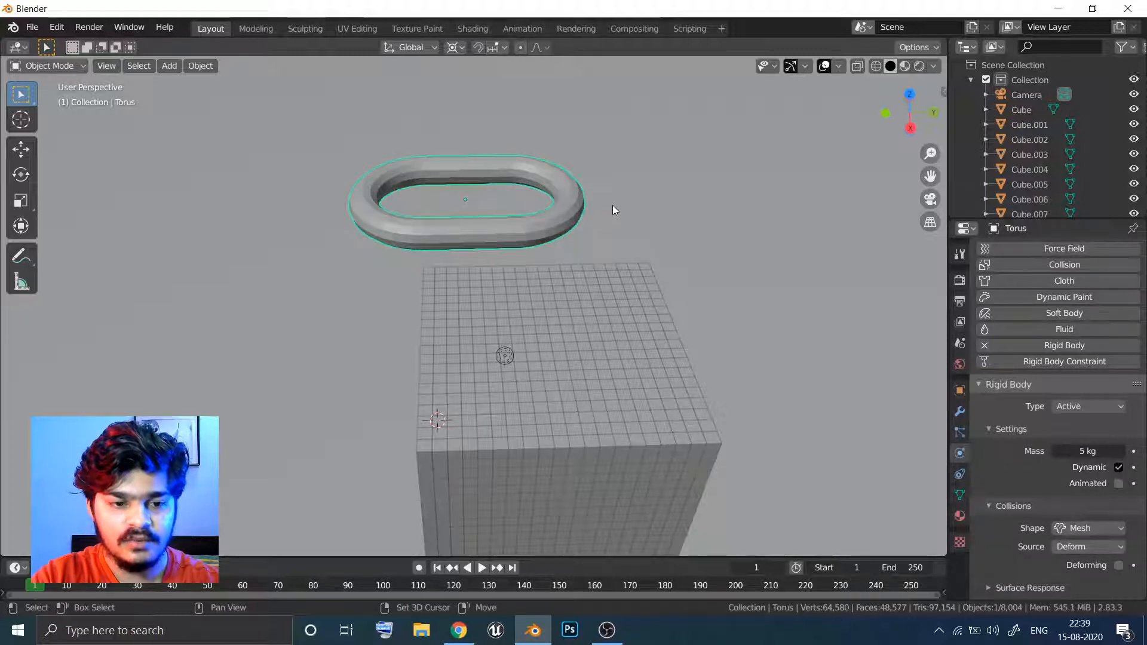
key("shift+d")
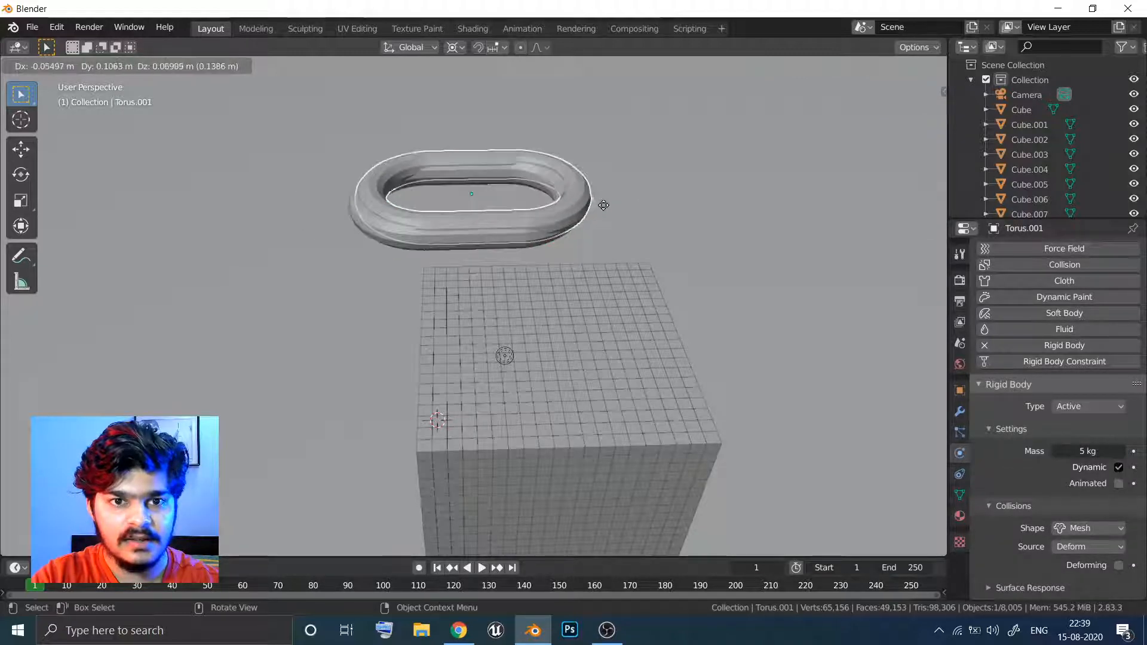
key("y")
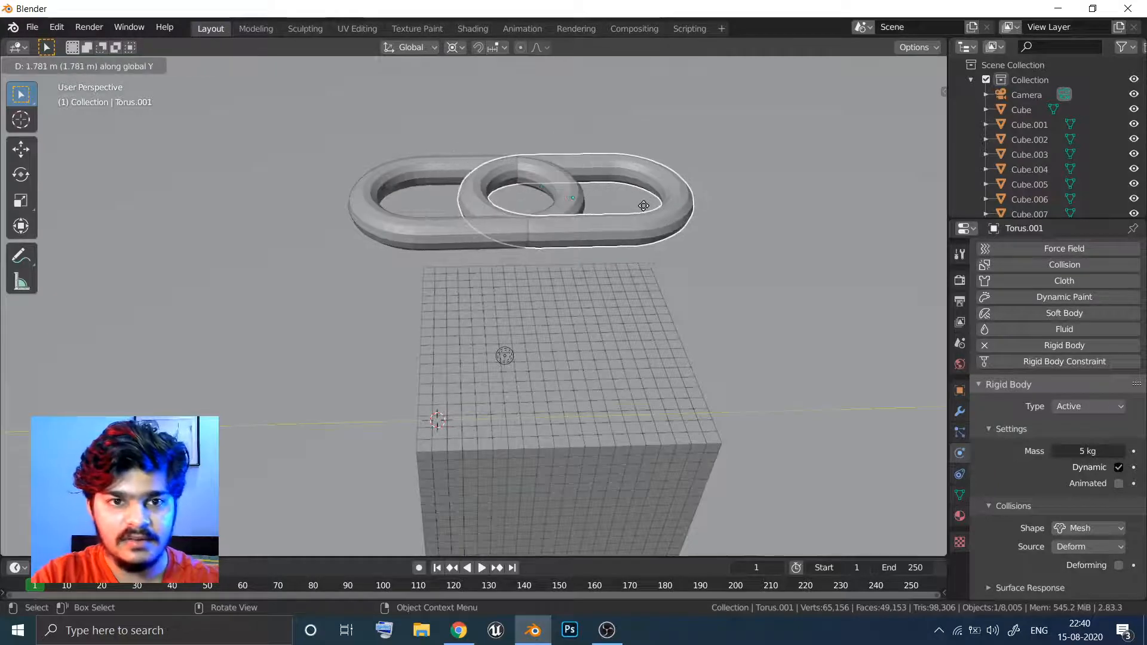
Try to rotate the copied link 90° about the global Y axis around the 3D cursor
type("ry")
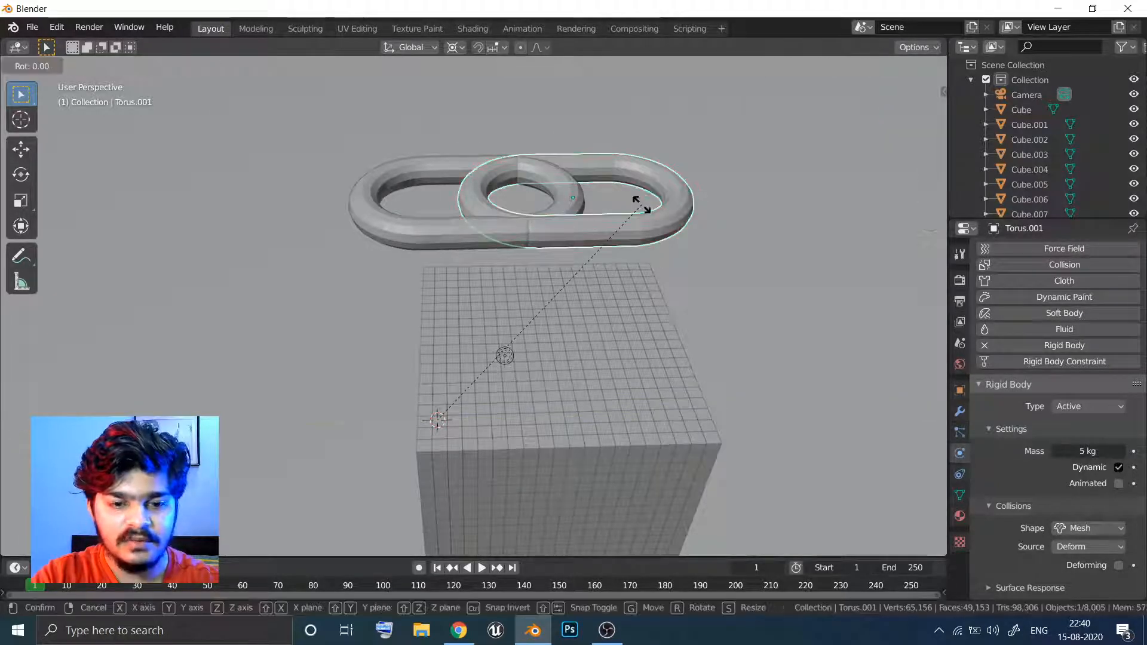
type("90")
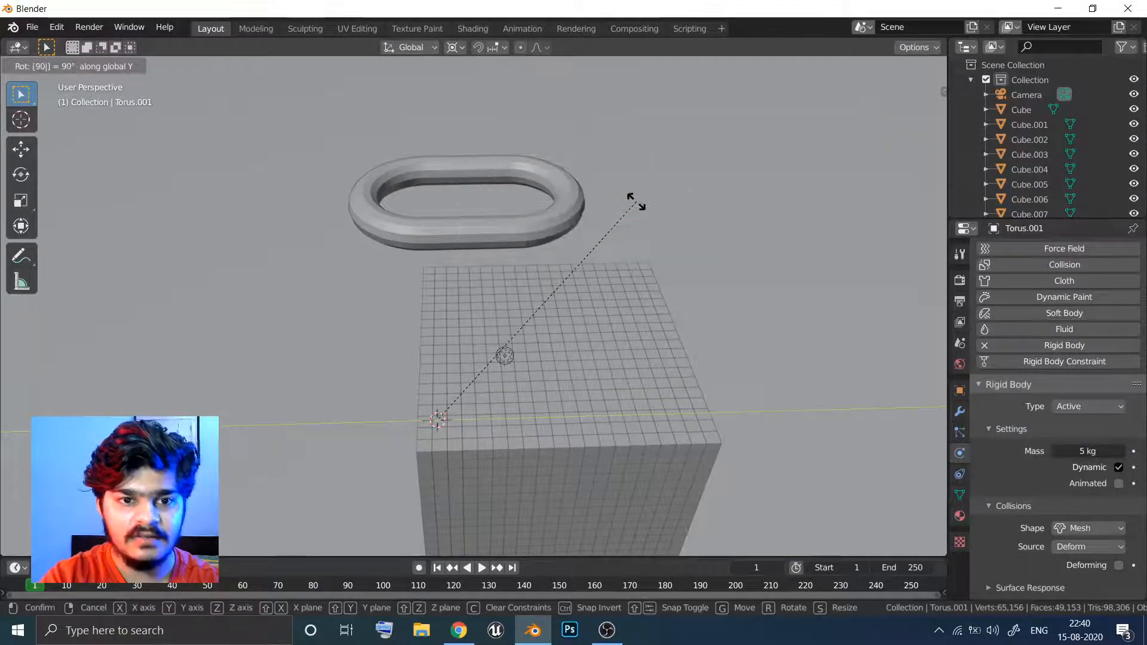
key("Return")
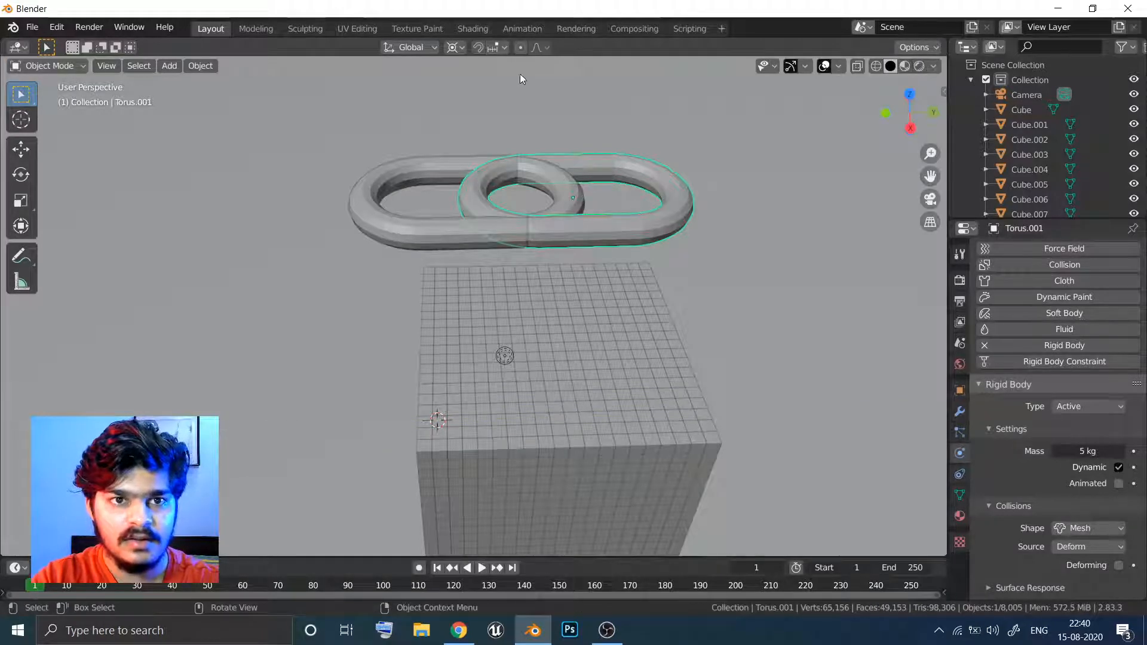
Switch the transform pivot point away from the 3D cursor and rotate the copied link 90° about the global Y axis
left_click(465, 45)
left_click(472, 63)
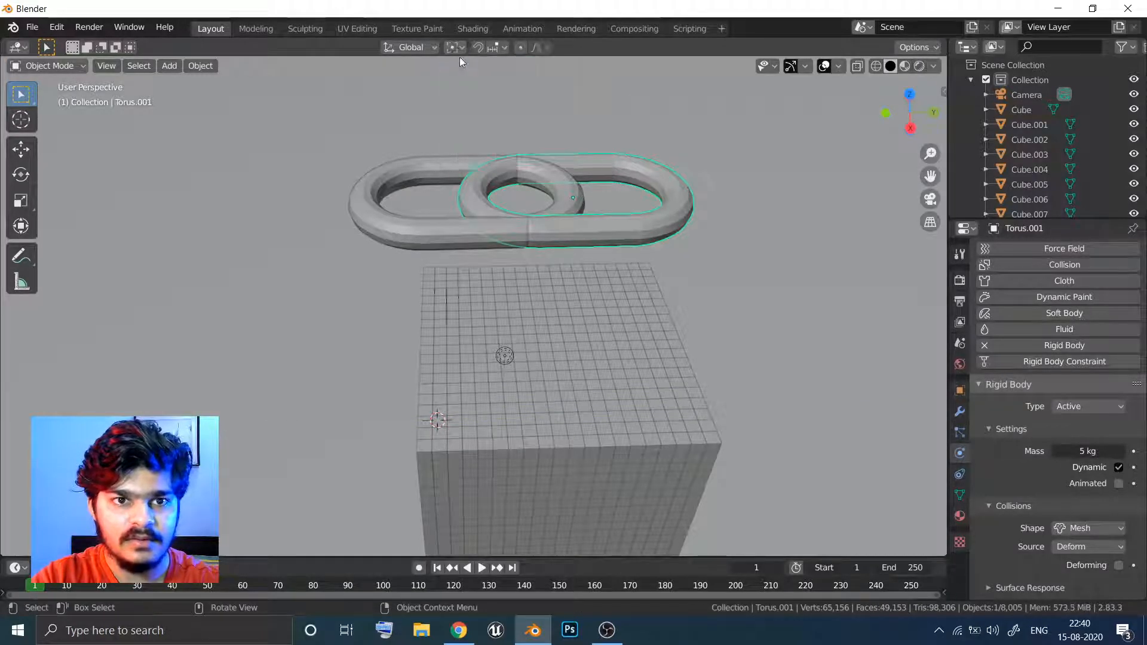
left_click(460, 51)
left_click(478, 113)
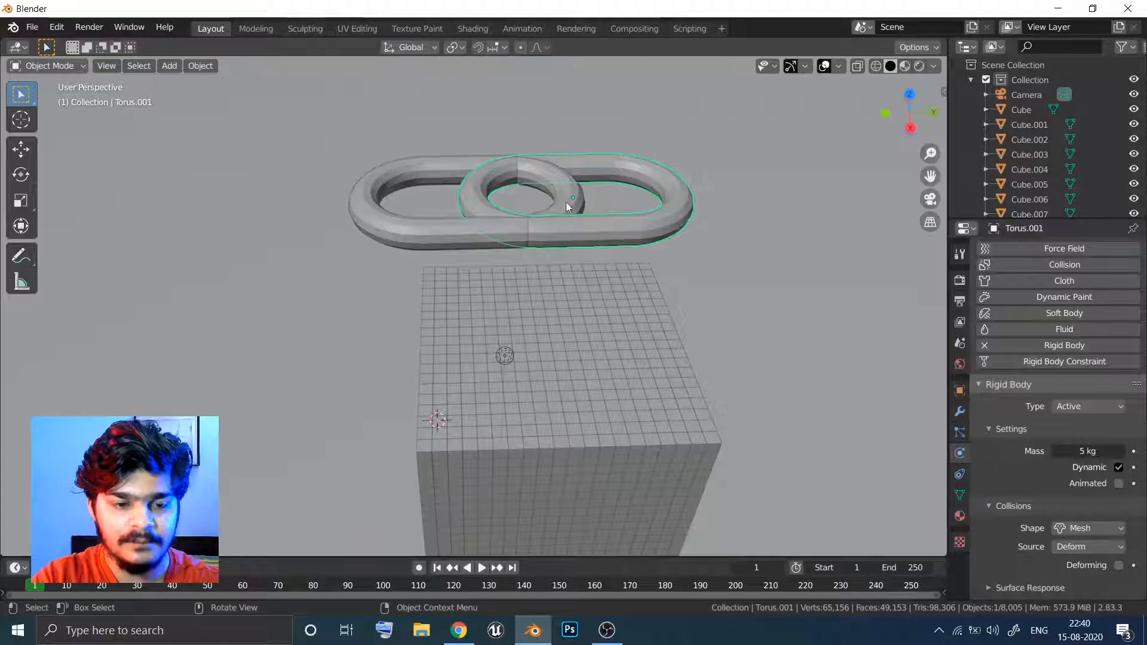
key("r")
key("y")
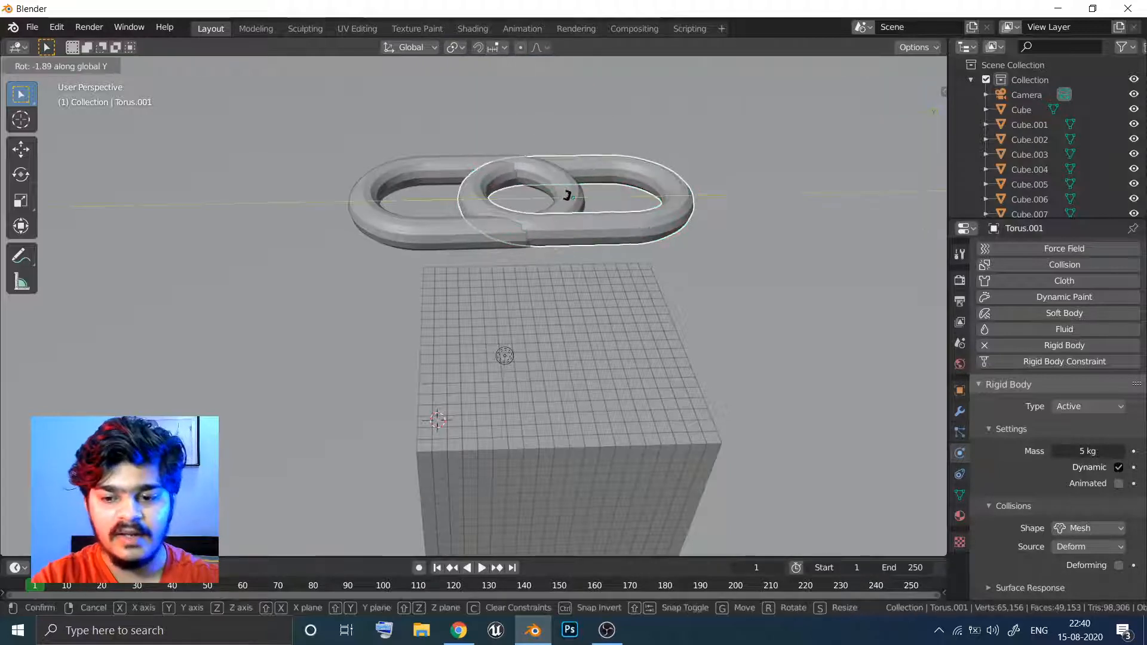
key("9")
key("0")
key("Return")
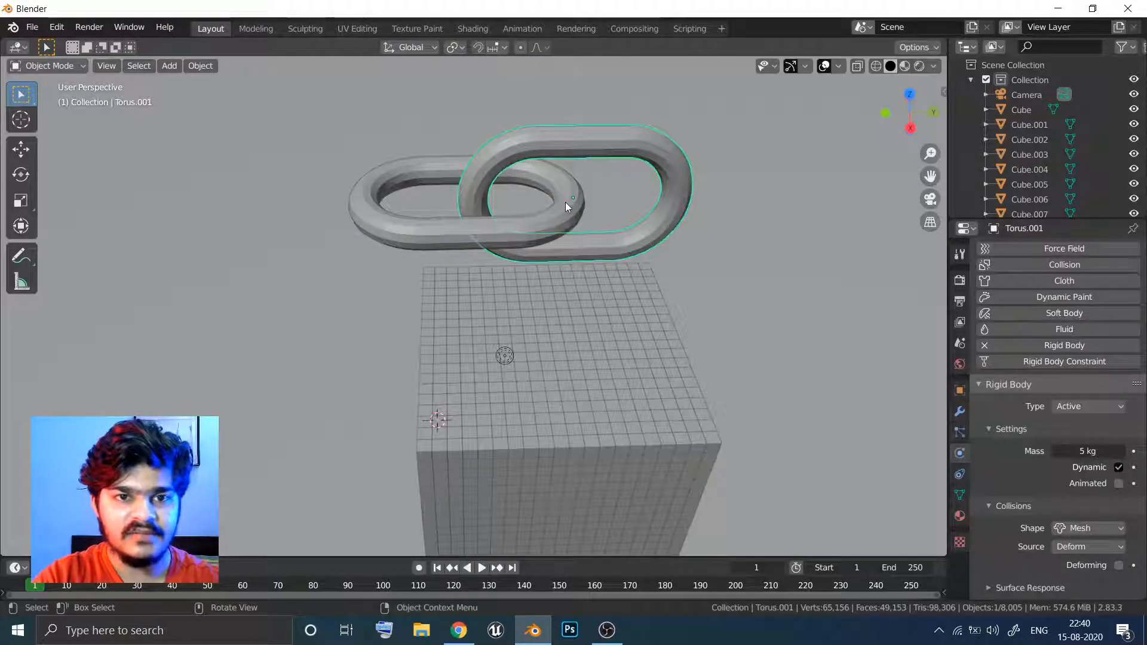
Select both interlocked links and, in the right orthographic view, duplicate them about 4.2 m along the global Y axis
middle_click(562, 218)
middle_click_drag(562, 219, 471, 223)
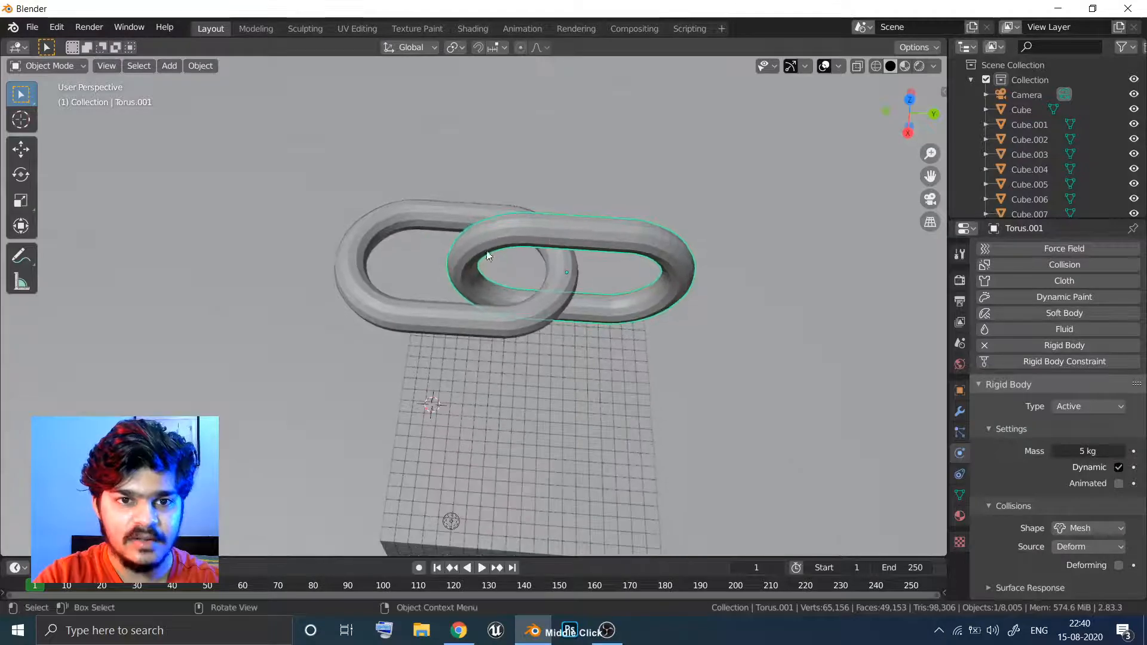
left_click(460, 220)
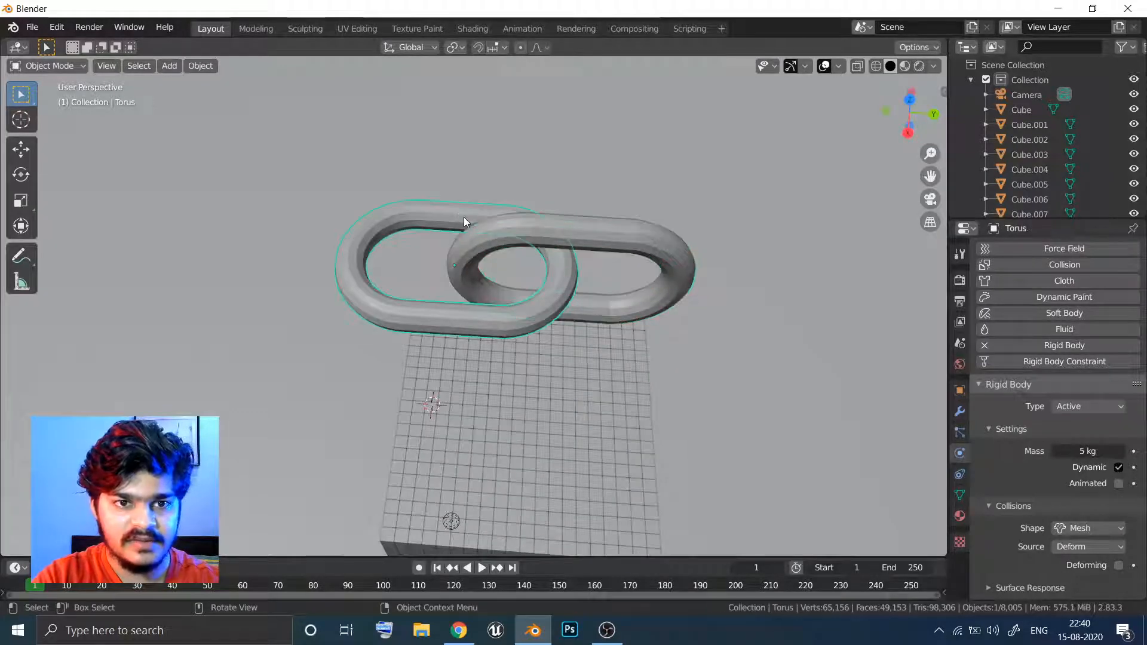
left_click(520, 225, "shift")
middle_click_drag(539, 210, 514, 221)
key("KP_1")
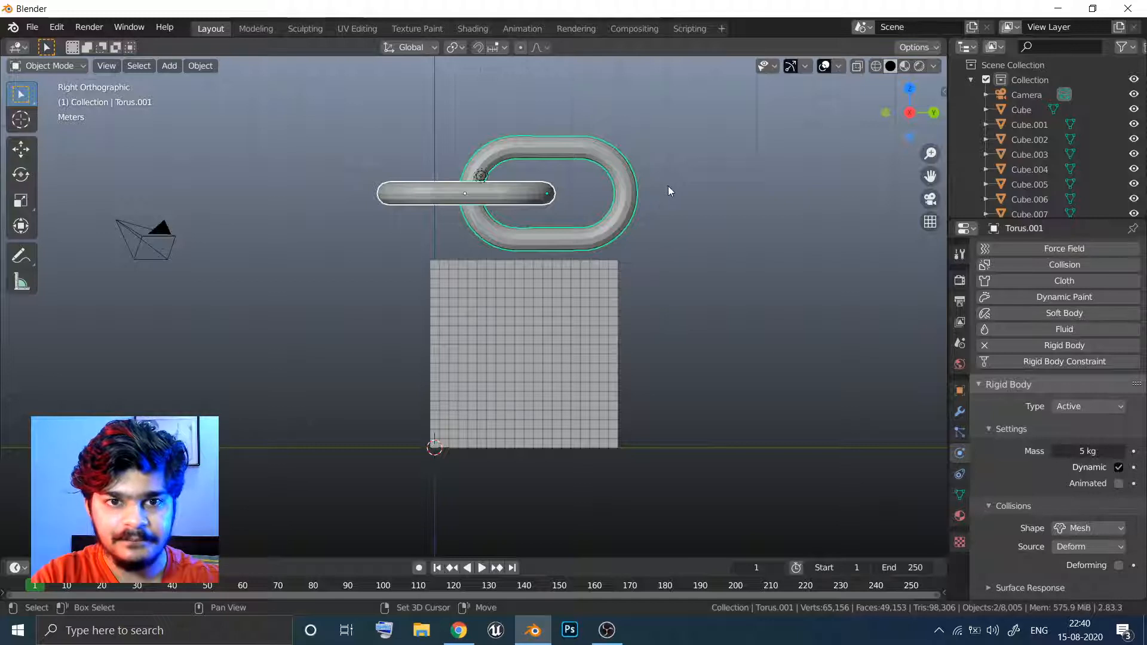
key("shift+d")
key("y")
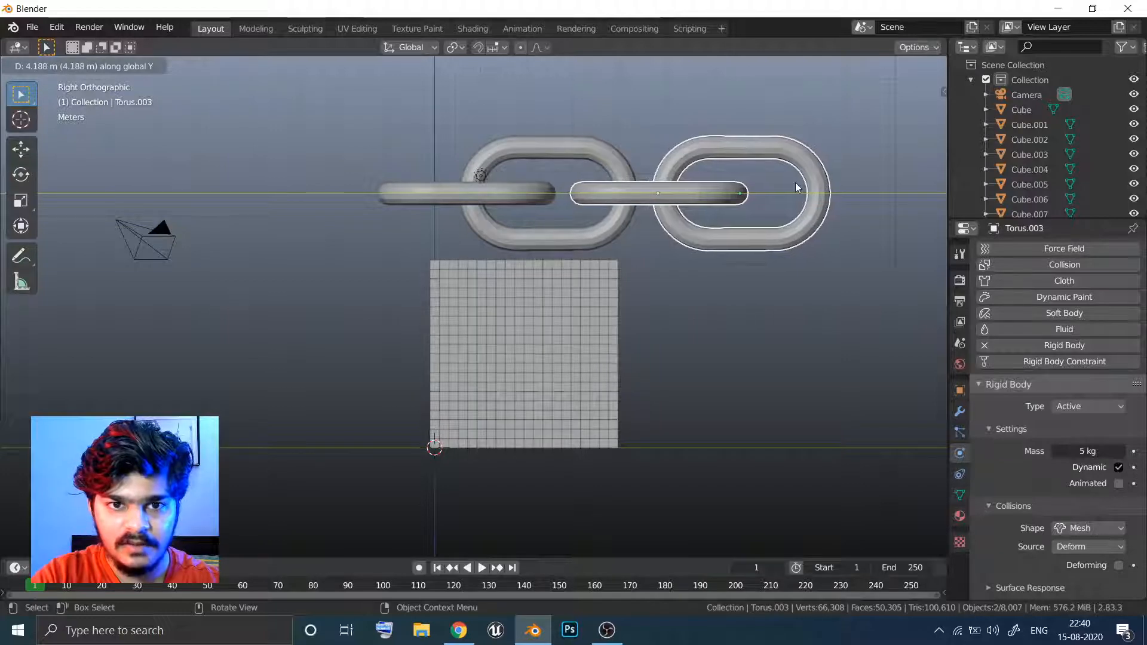
left_click(795, 183)
Repeat the link-pair duplication along Y three more times to extend the chain
scroll(753, 206, "down", 3)
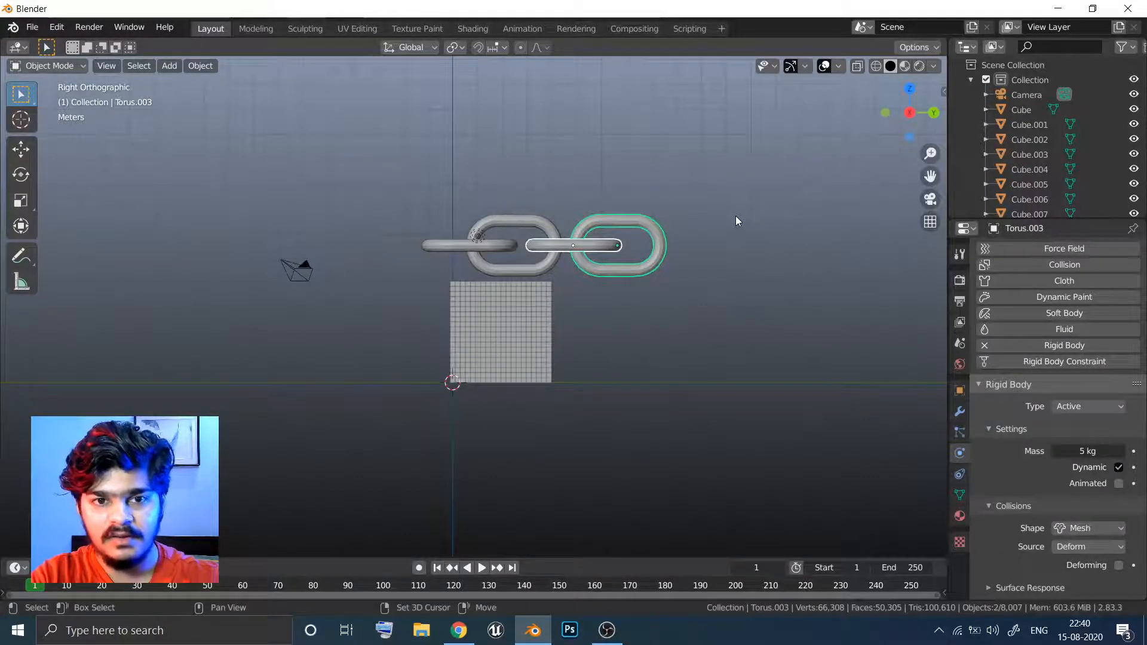
key("shift+r")
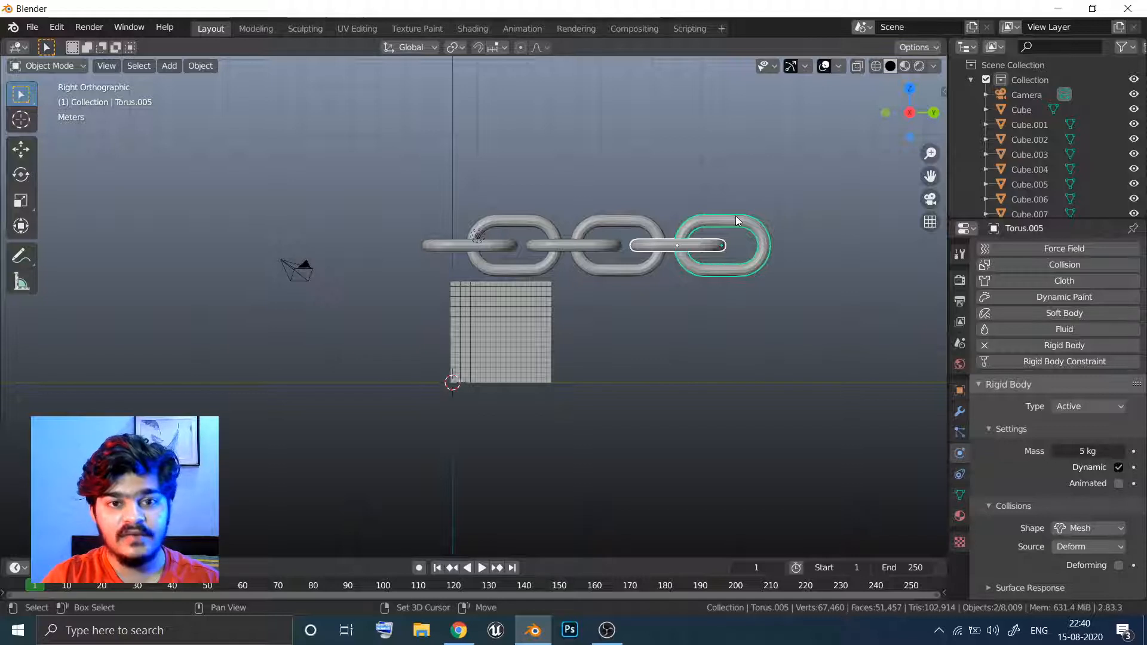
key("shift+r")
key("shift+r")
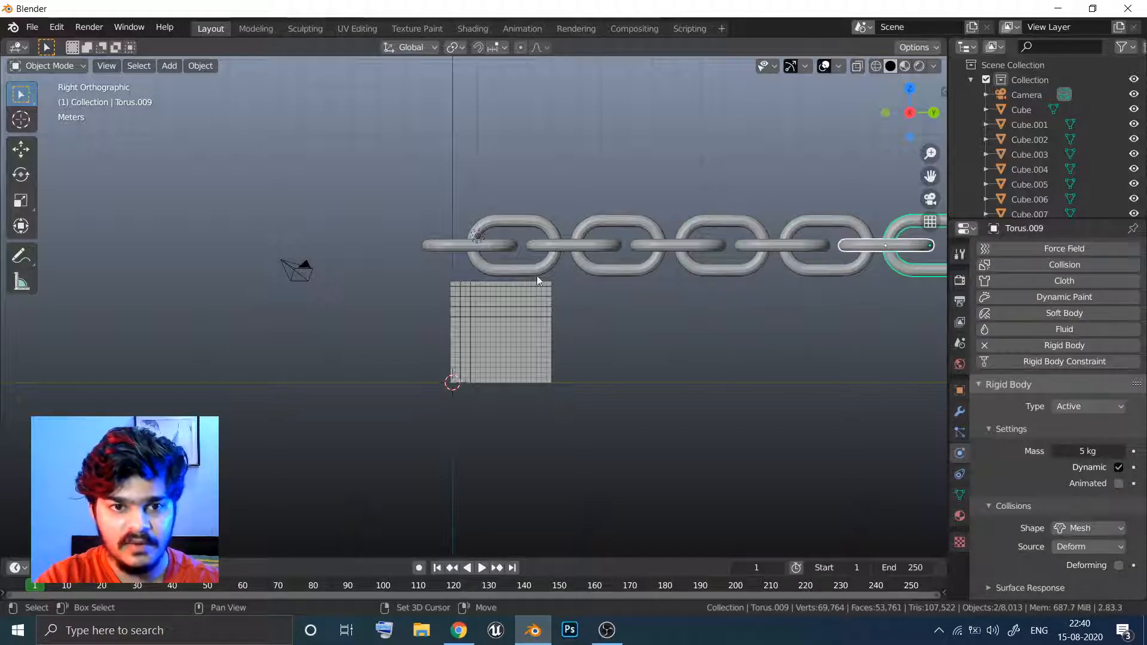
middle_click(544, 307)
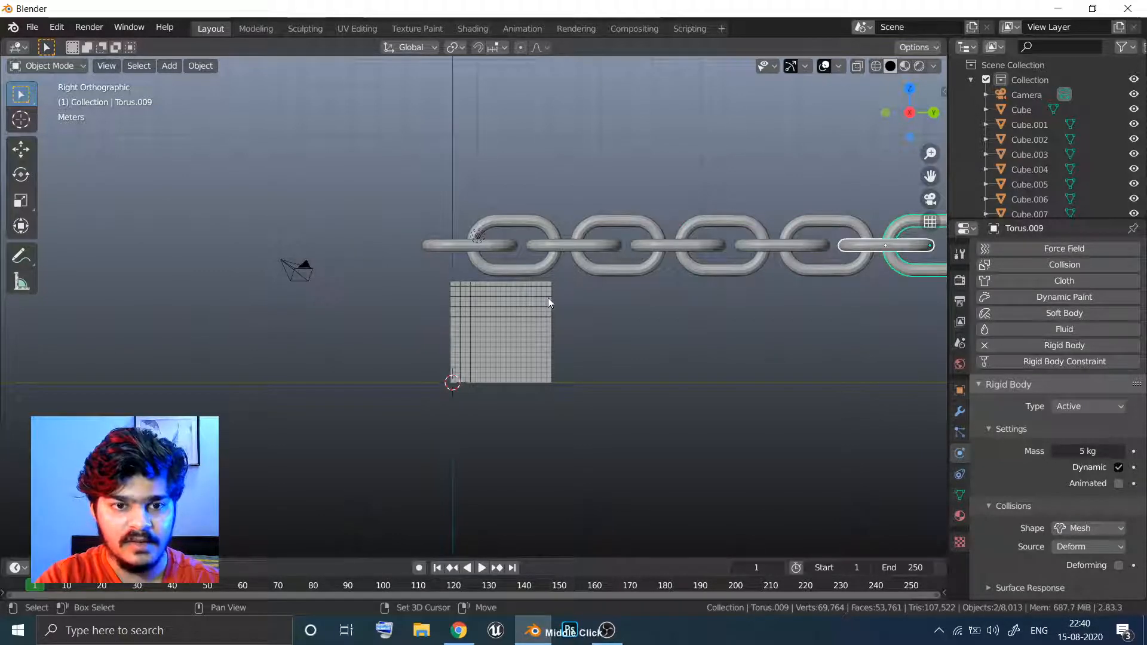
Repeat the link-pair duplication along Y two more times to lengthen the chain to fourteen links
key("shift+r")
key("shift+r")
middle_click_drag(548, 301, 636, 280)
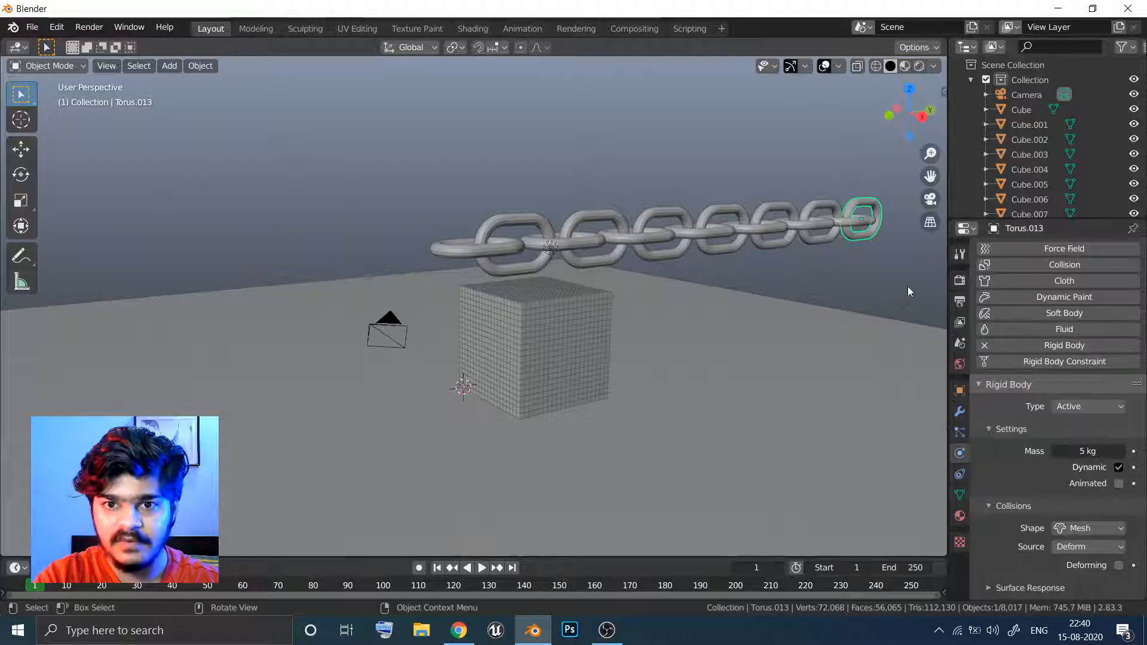
Select all fourteen links of the chain, from the first torus above the cube block to the far end
left_click(486, 252)
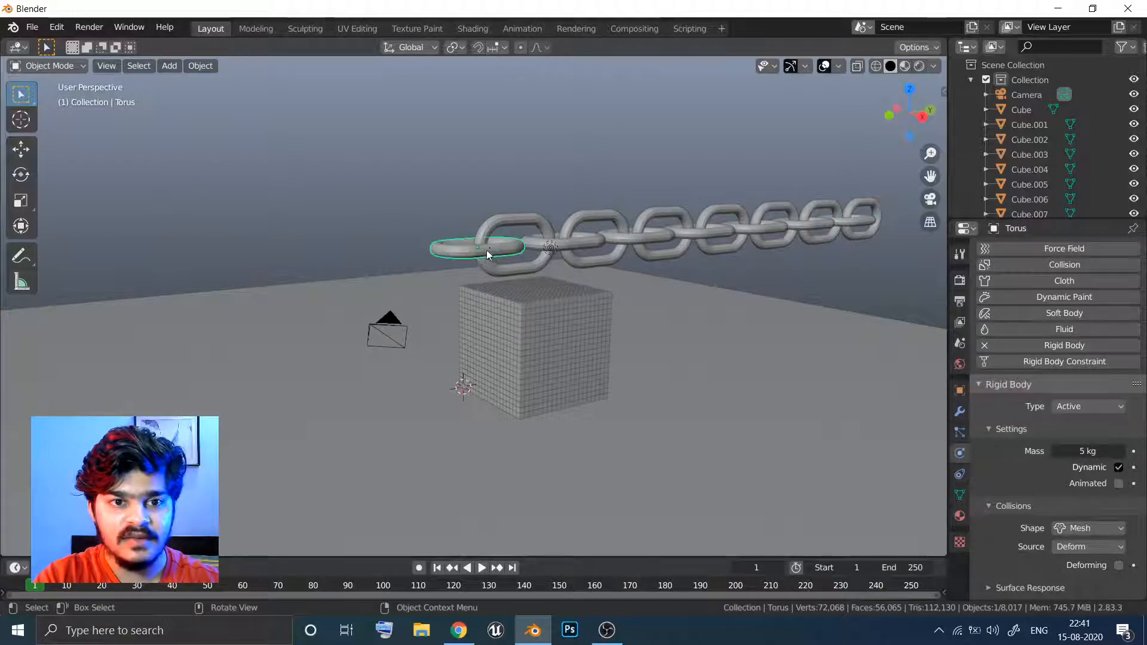
left_click(509, 217, "shift")
left_click(553, 236, "shift")
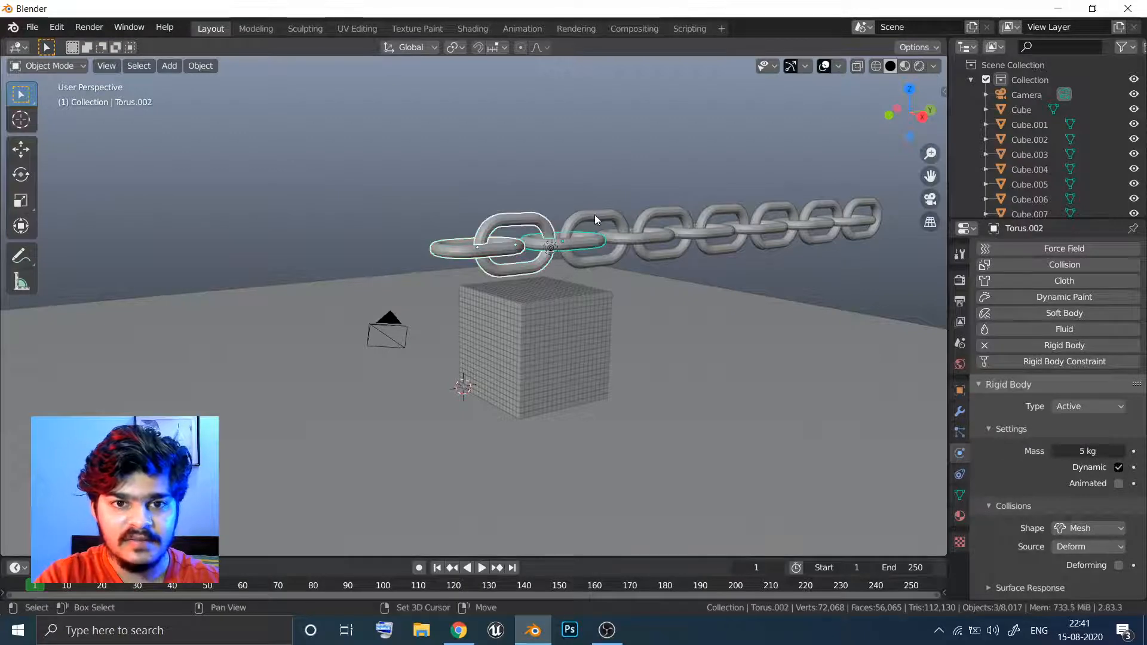
left_click(621, 245, "shift")
left_click(659, 222, "shift")
left_click(692, 232, "shift")
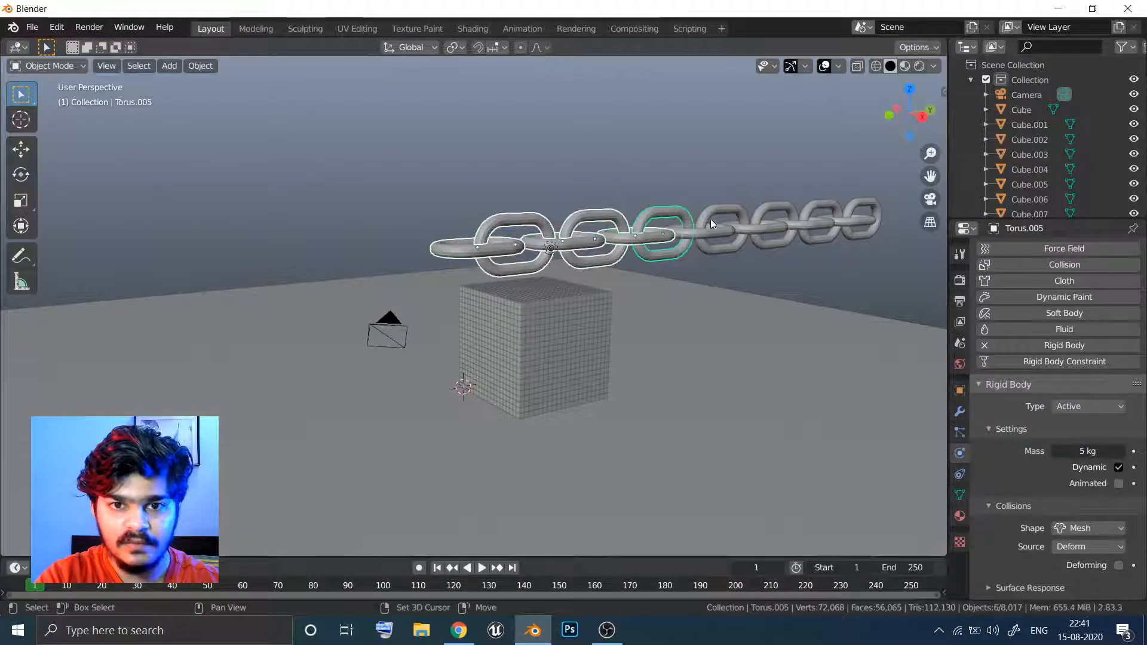
left_click(711, 220, "shift")
left_click(741, 229, "shift")
left_click(754, 225, "shift")
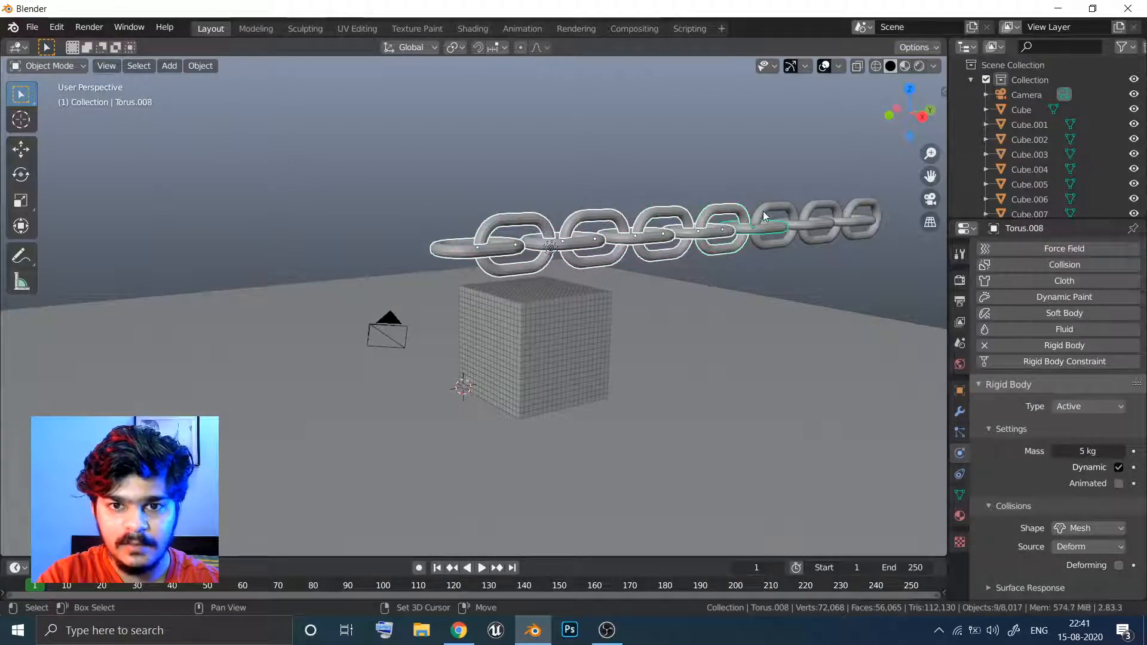
left_click(798, 223, "shift")
left_click(818, 209, "shift")
left_click(840, 218, "shift")
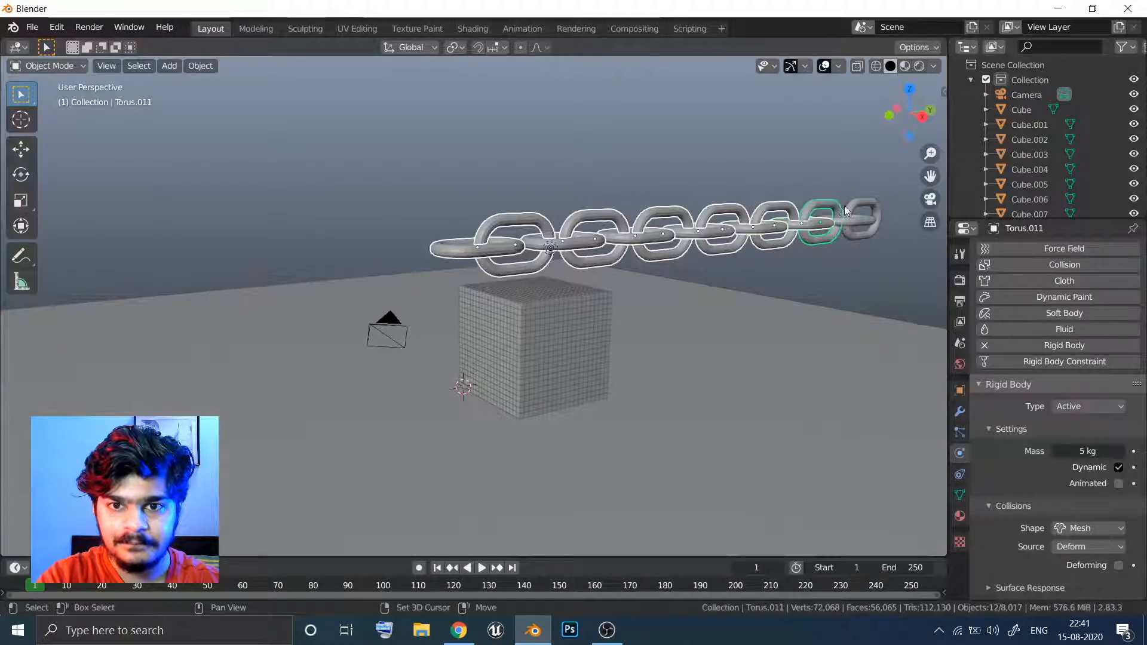
left_click(844, 205, "shift")
left_click(851, 206, "shift")
middle_click_drag(852, 206, 731, 199)
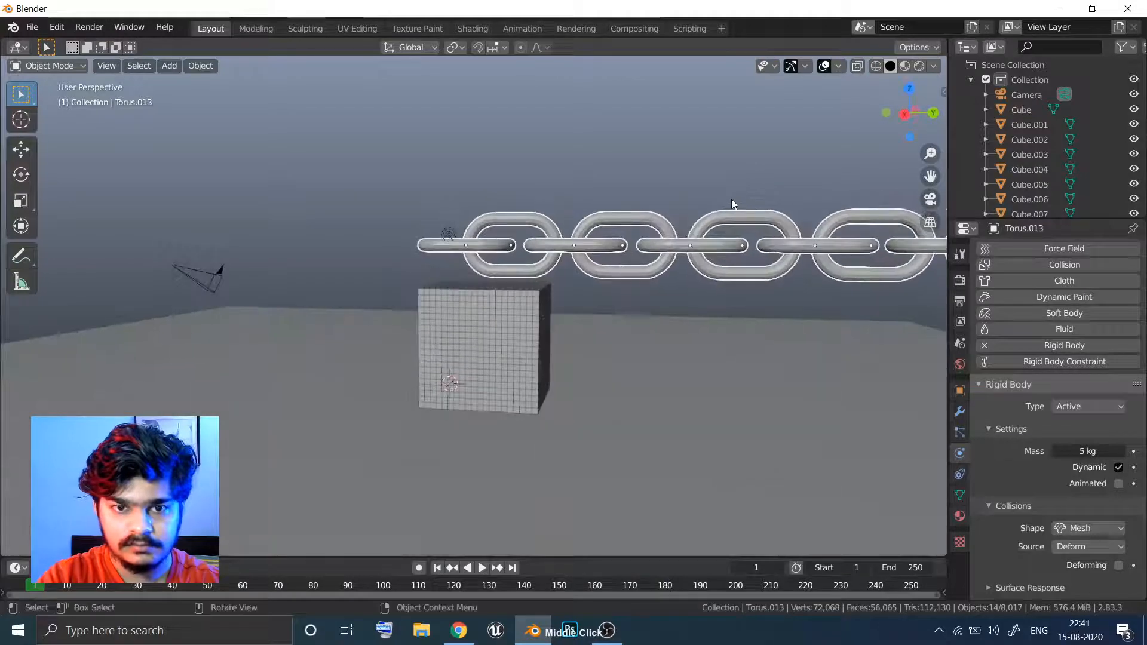
In the right orthographic view, rotate the selected chain 90° so that it hangs vertically
key("KP_3")
scroll(639, 280, "down", 4)
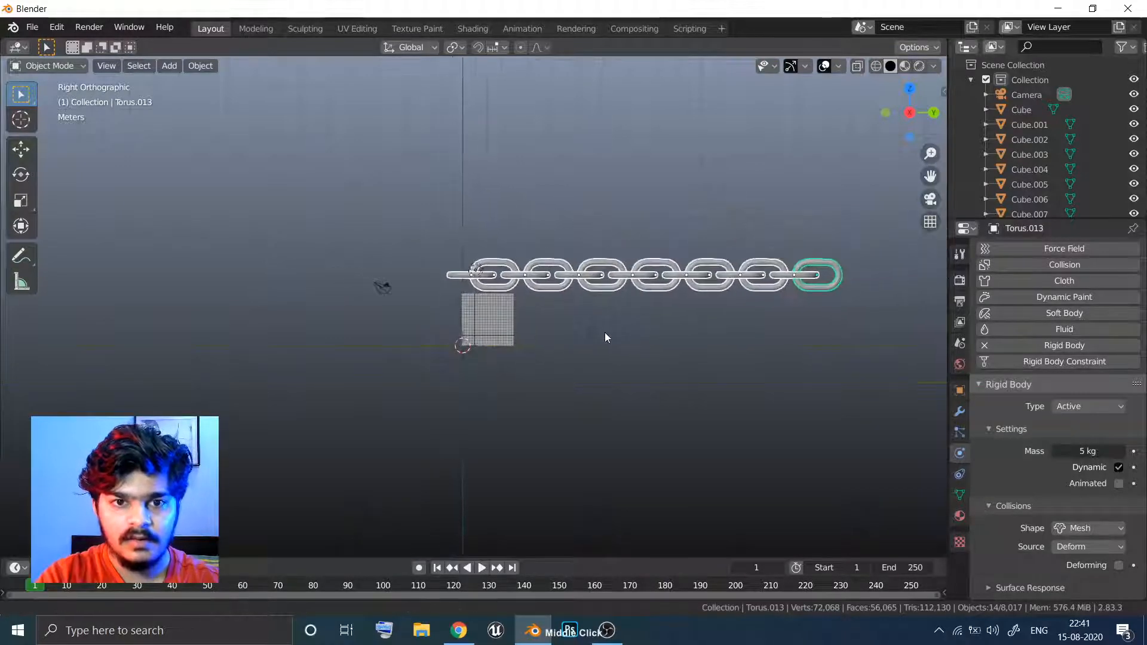
key("r")
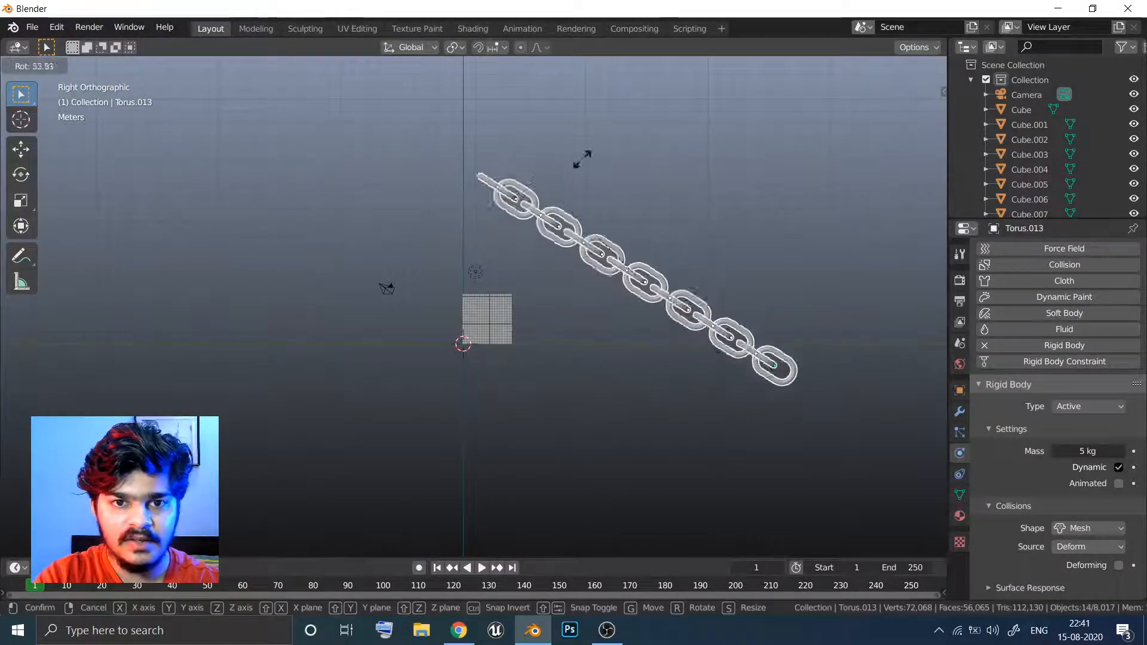
type("90")
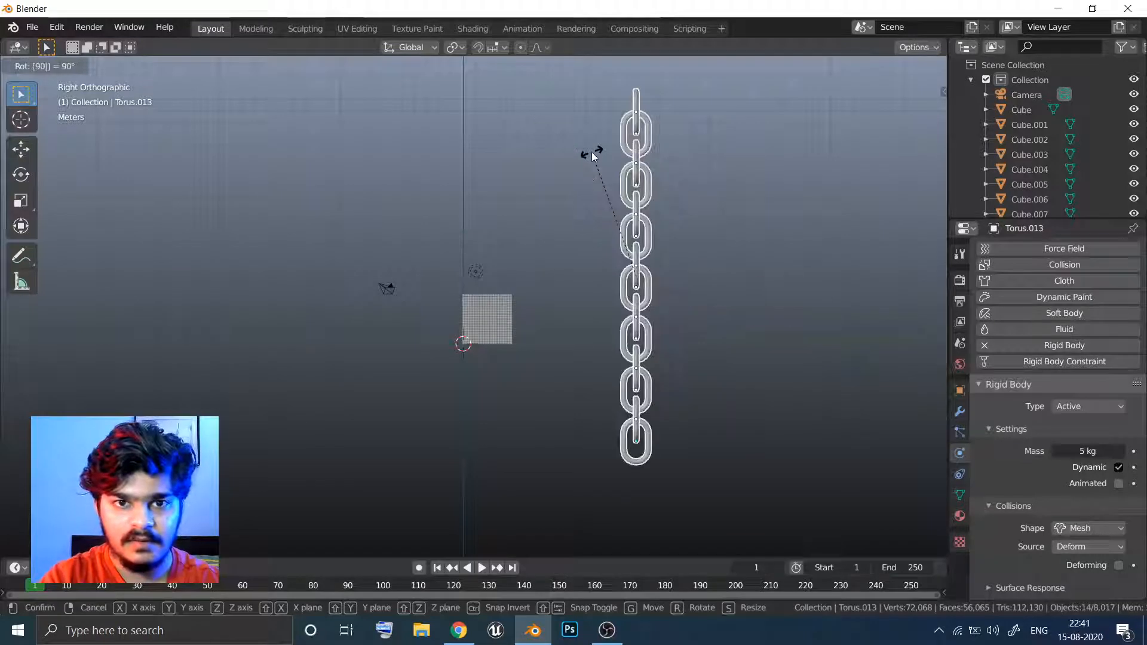
key("Return")
Move the chain about 12 m towards negative Y to line up with the cube block, and scale it to about 0.52
key("g")
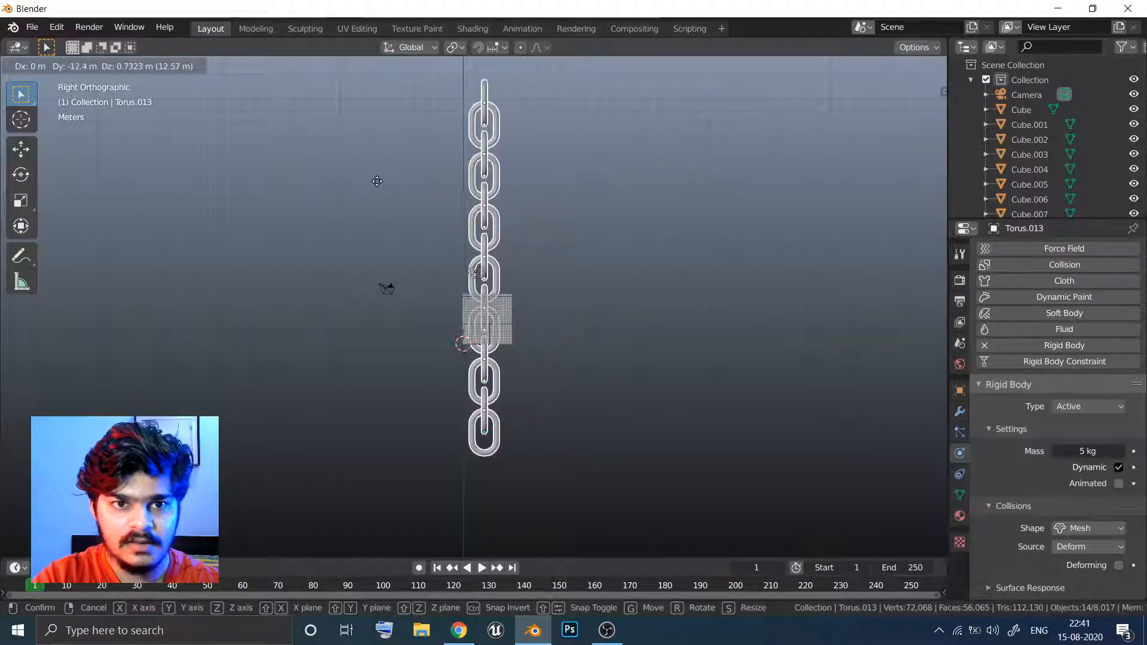
left_click(425, 192)
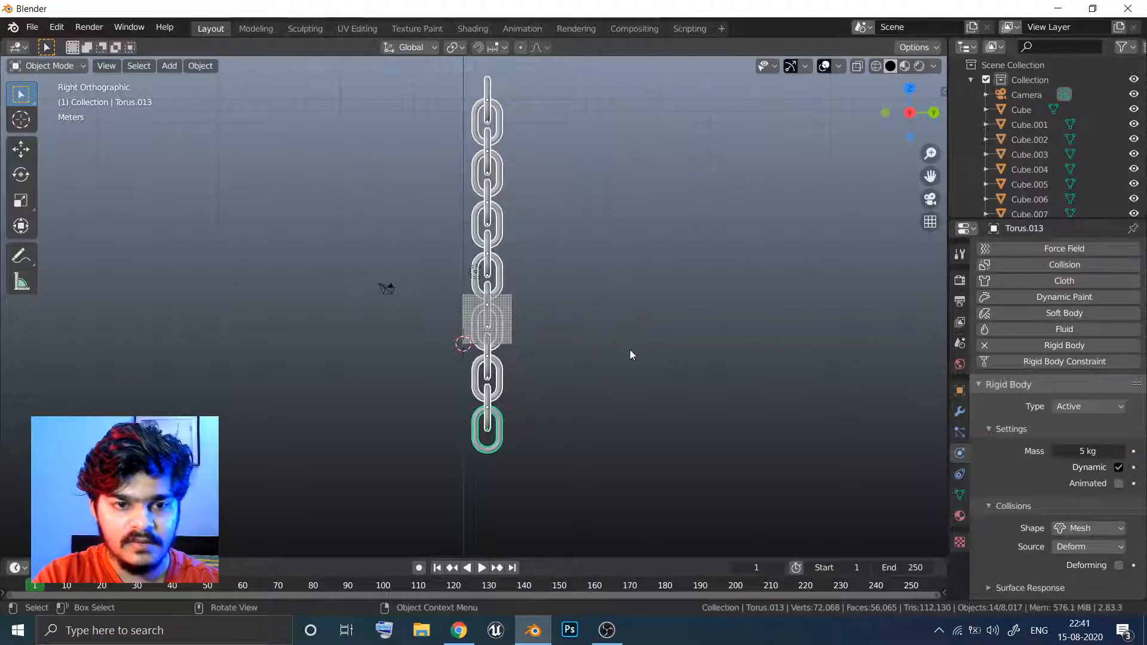
key("s")
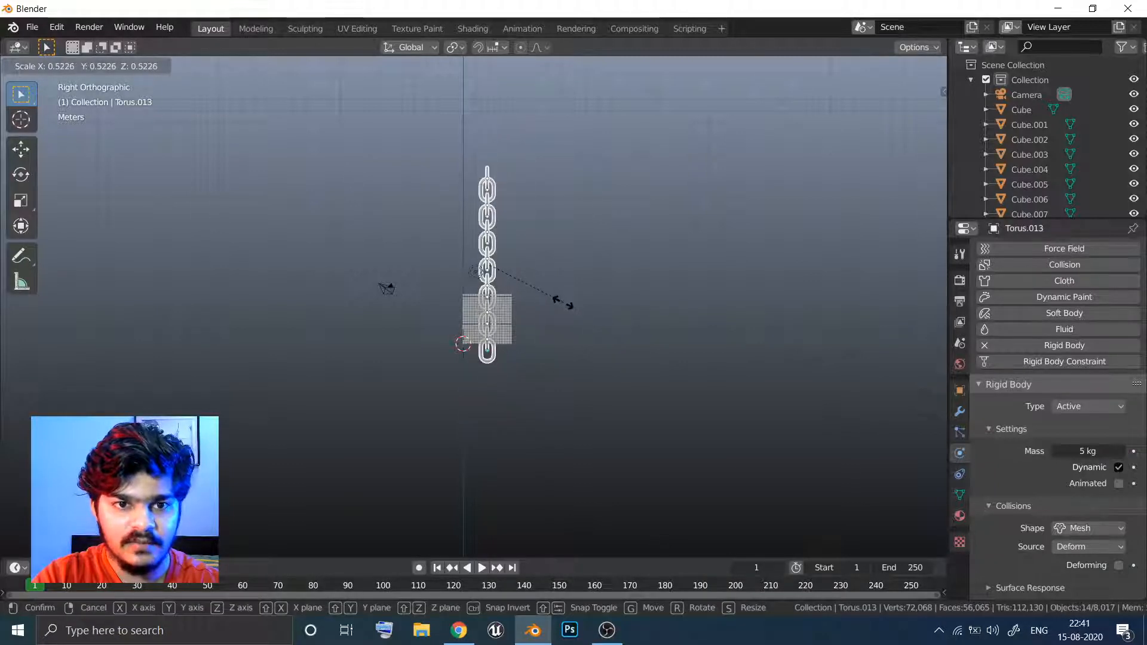
left_click(584, 296)
middle_click_drag(585, 295, 574, 309)
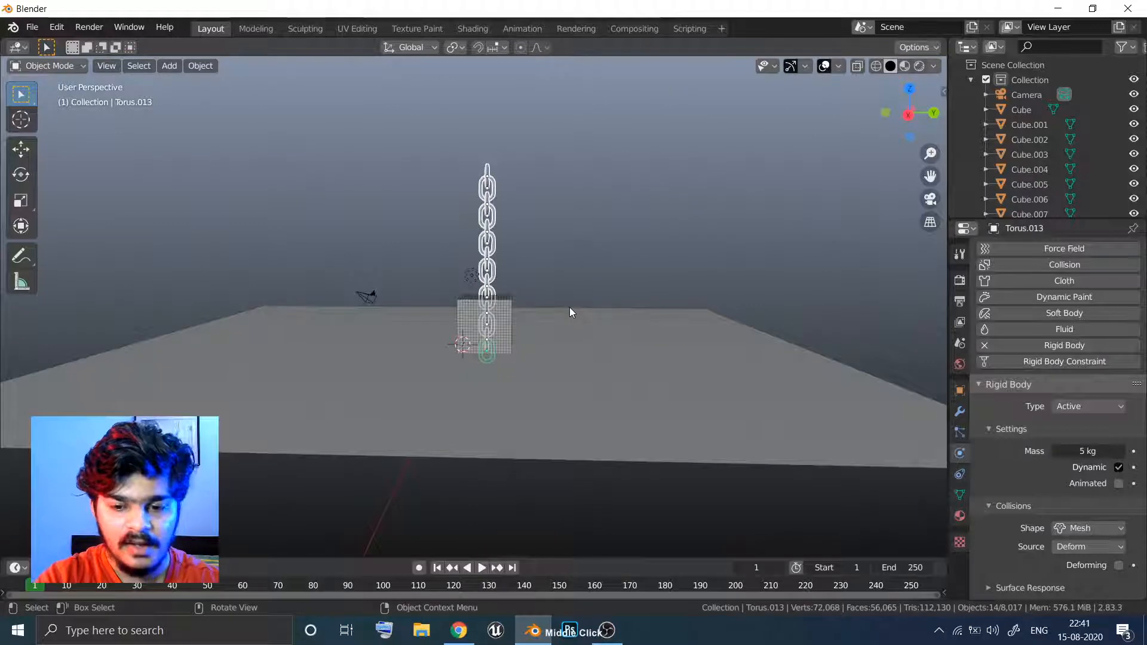
In the right orthographic view, raise the chain along the global Z axis until its lowest link meets the cube block's upper face
key("KP_3")
key("g")
key("z")
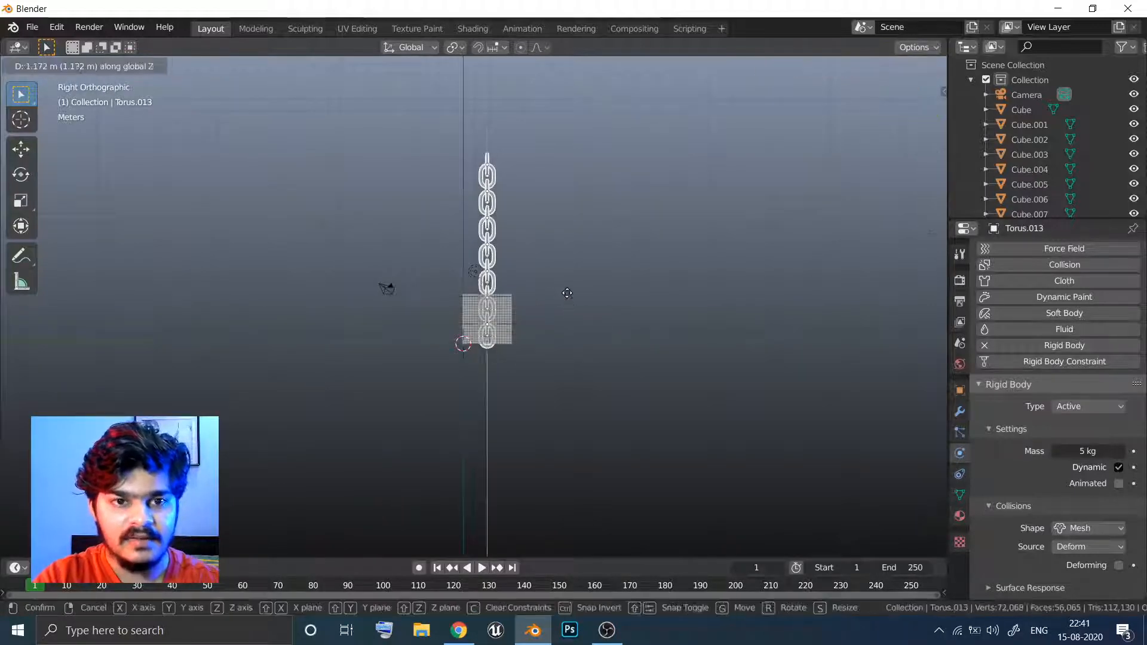
left_click(563, 249)
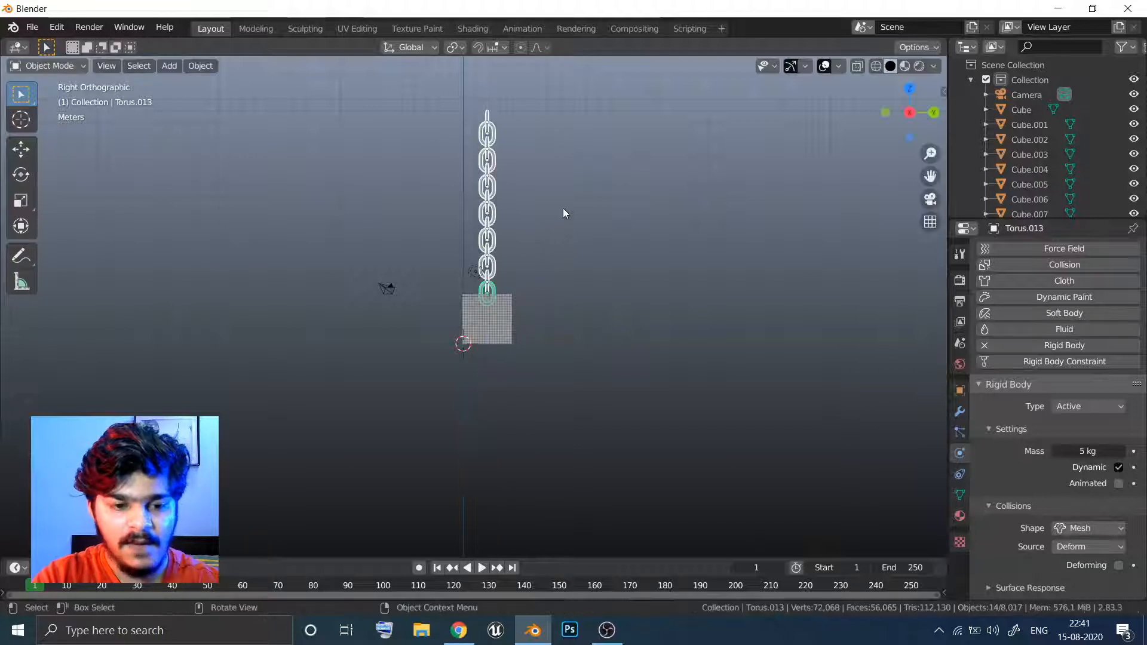
left_click(488, 124)
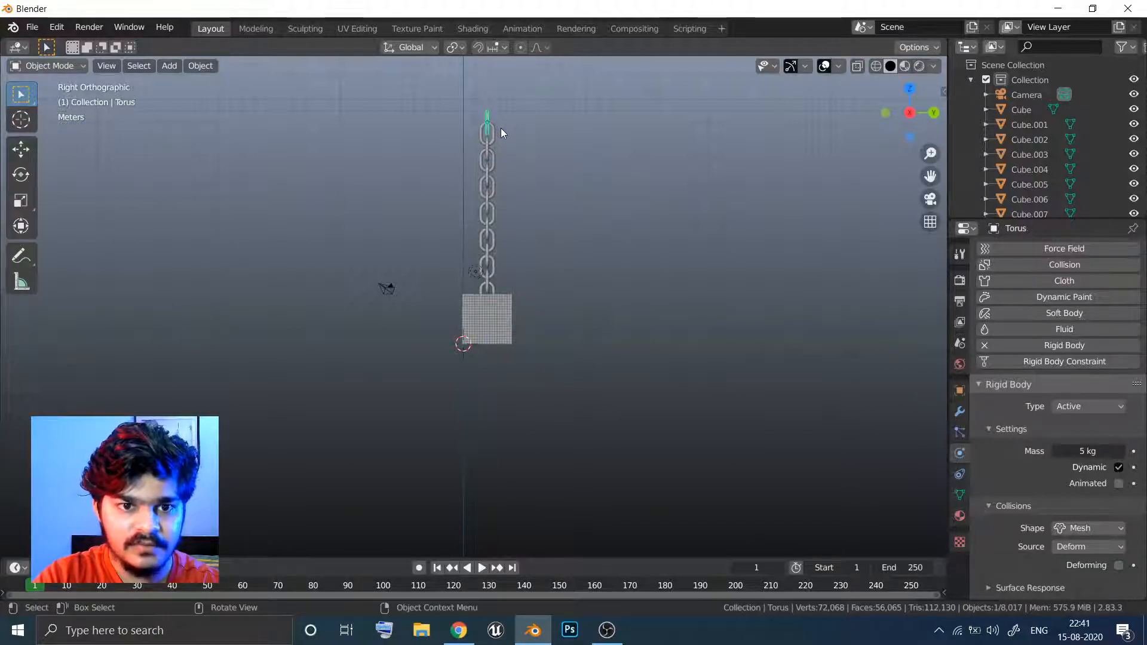
middle_click_drag(501, 128, 656, 164)
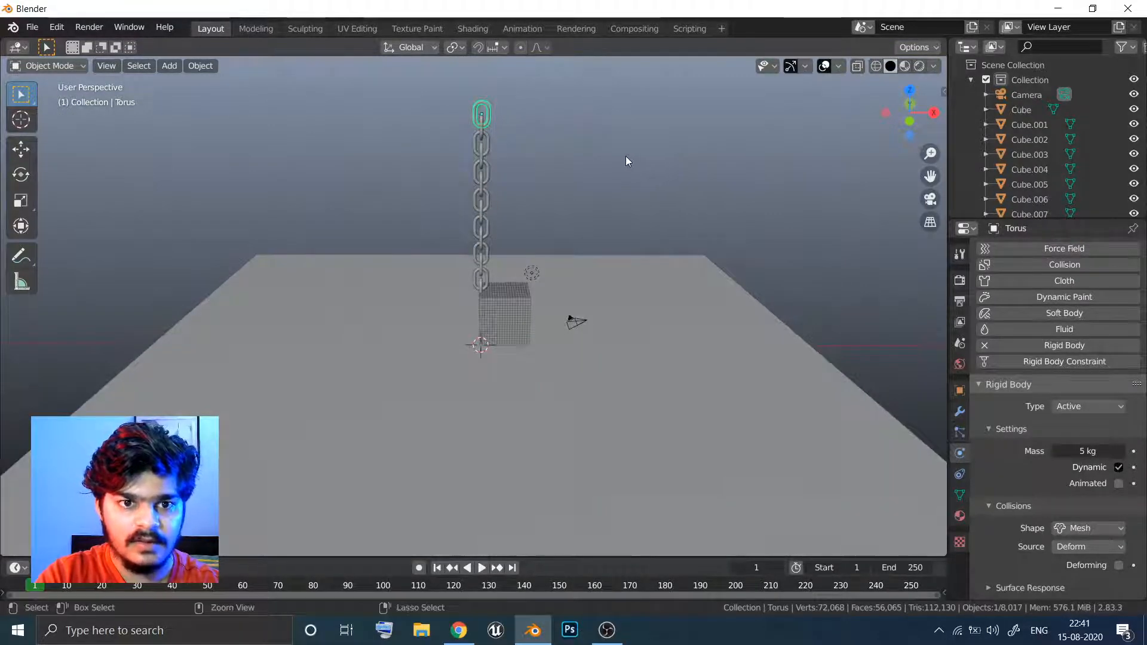
key("ctrl+z")
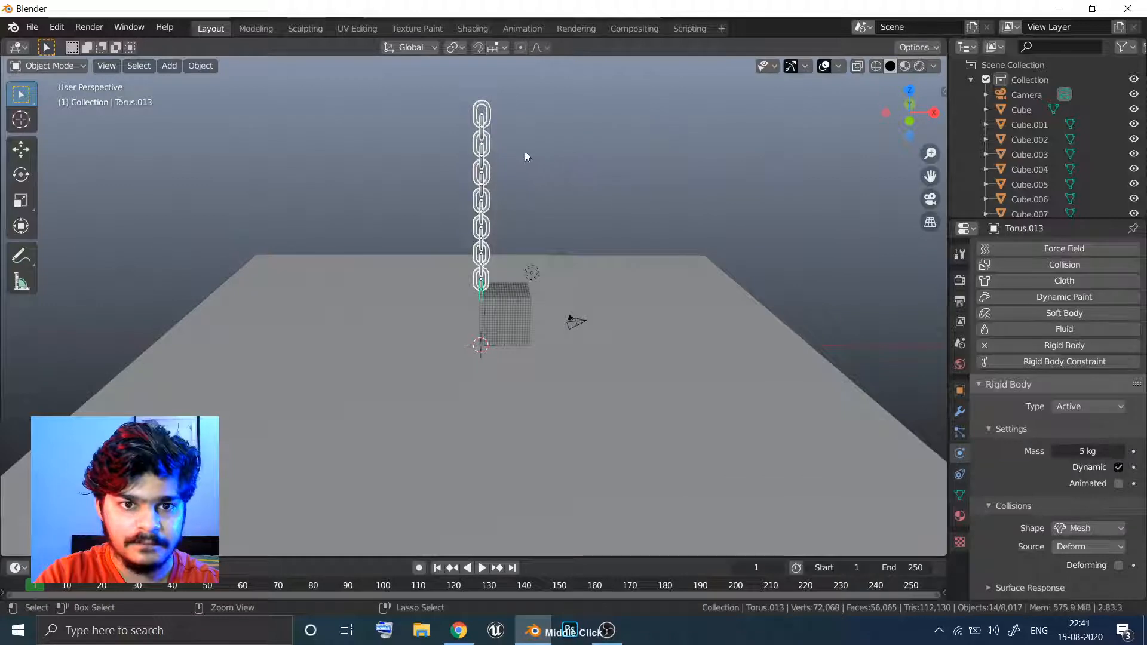
middle_click_drag(568, 158, 545, 169)
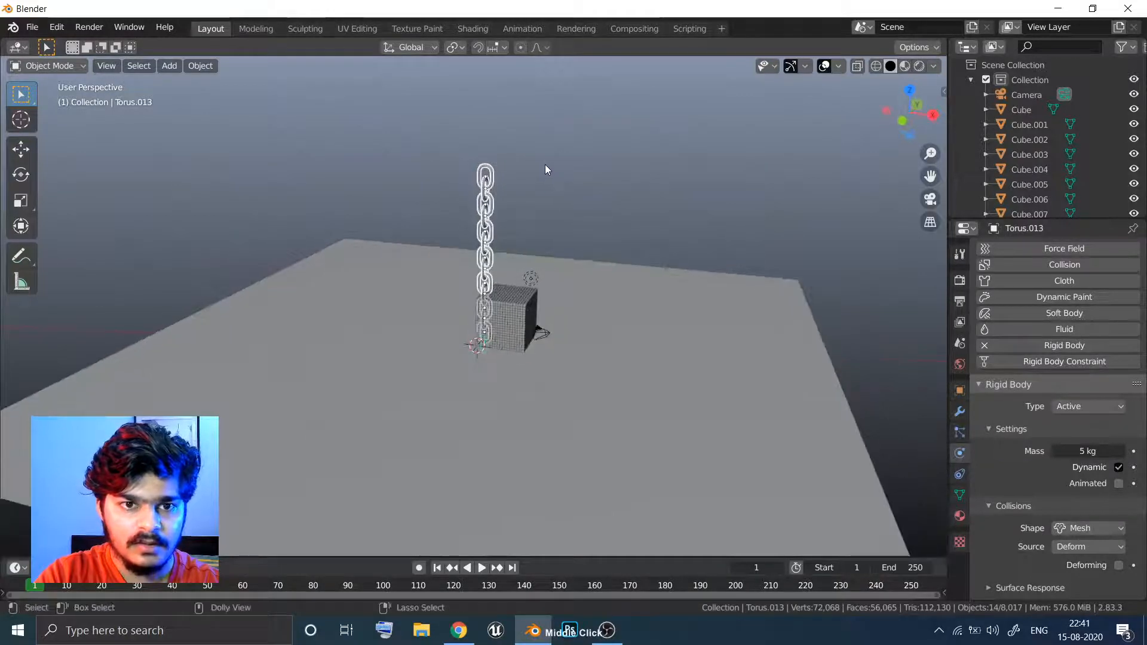
key("ctrl+z")
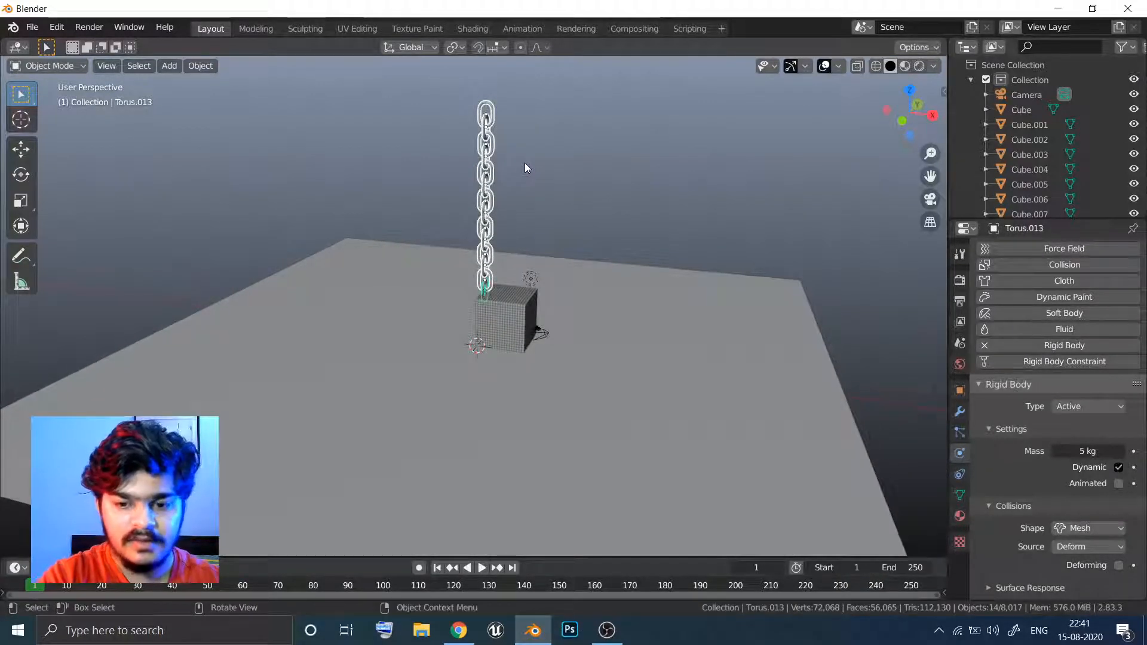
In the front orthographic view, move the whole chain towards positive X so that it is centred over the cube block
key("KP_1")
key("g")
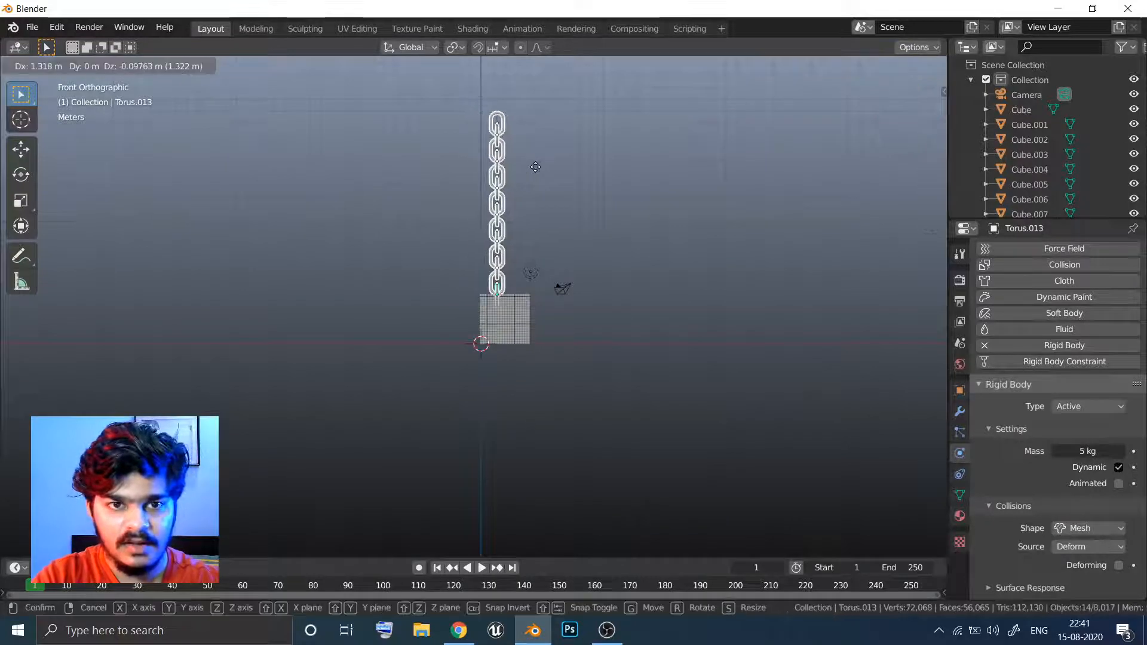
left_click(534, 165)
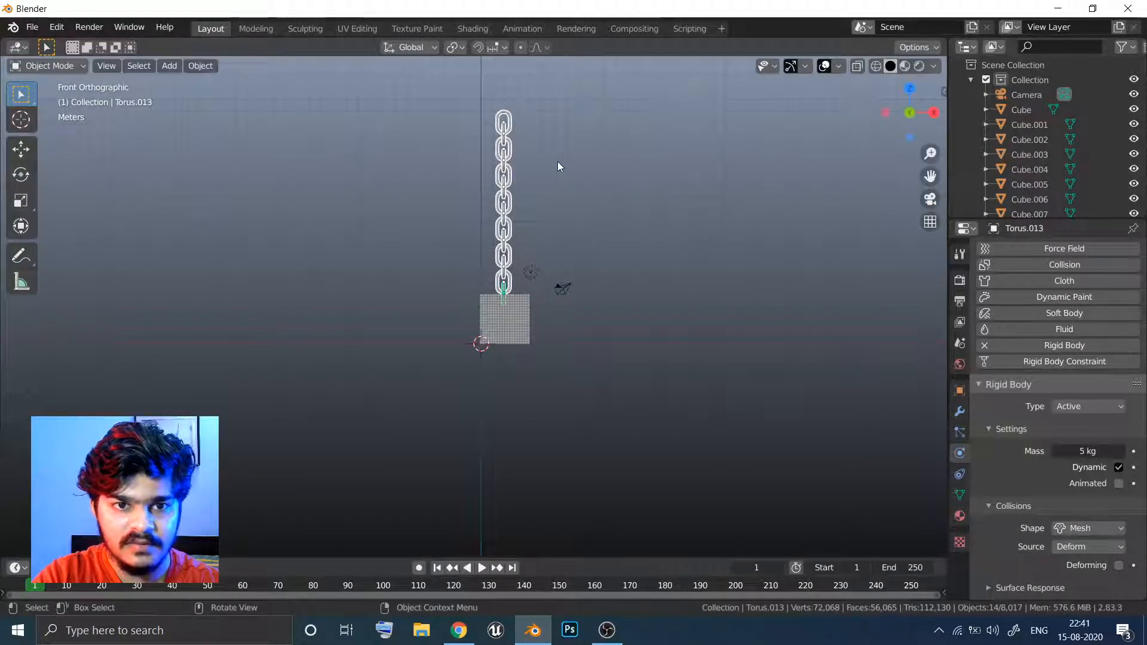
Select only the chain's topmost link and snap the 3D cursor to it
mouse_move(557, 161)
middle_mouse_down()
mouse_move(491, 177)
mouse_move(608, 168)
mouse_move(564, 168)
middle_mouse_up()
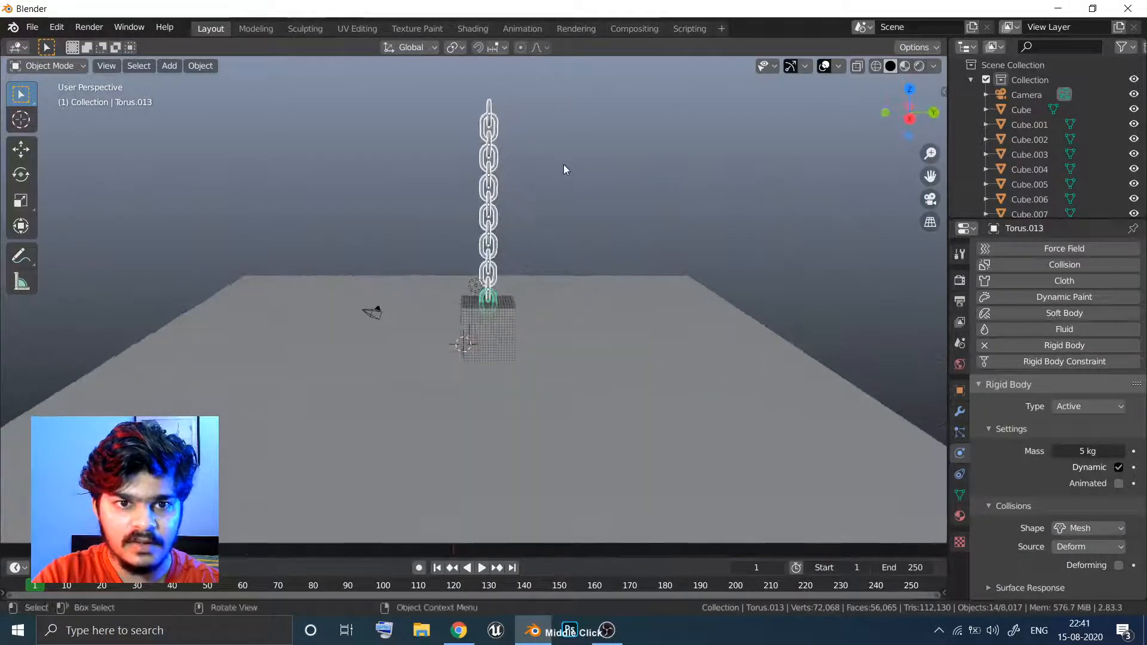
left_click(491, 119)
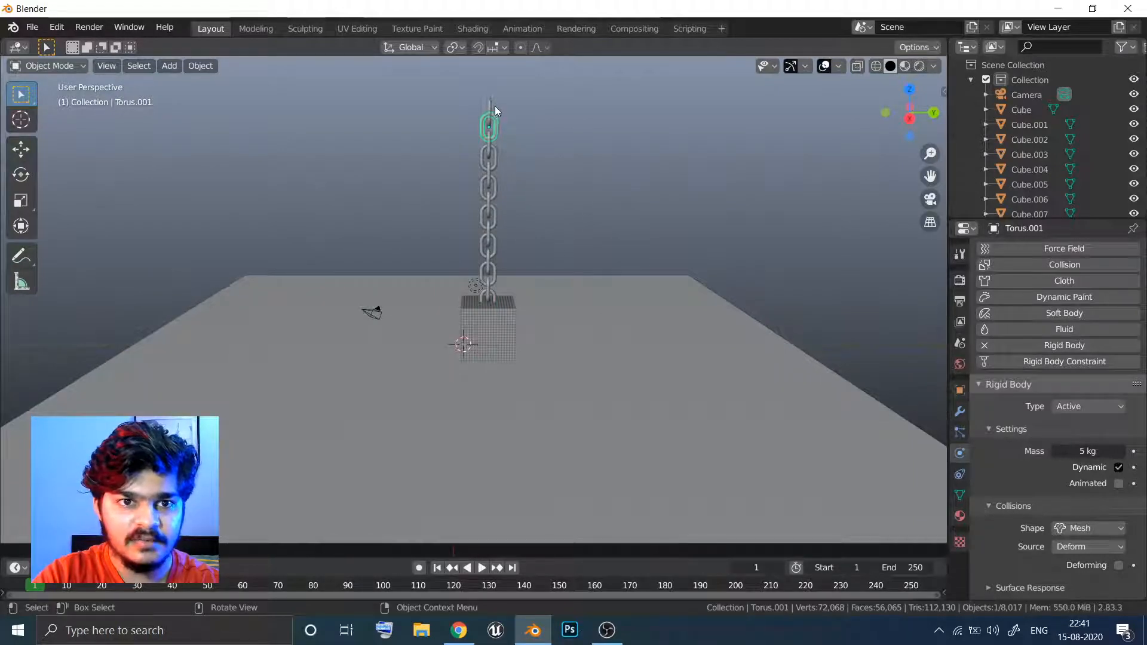
left_click(496, 108)
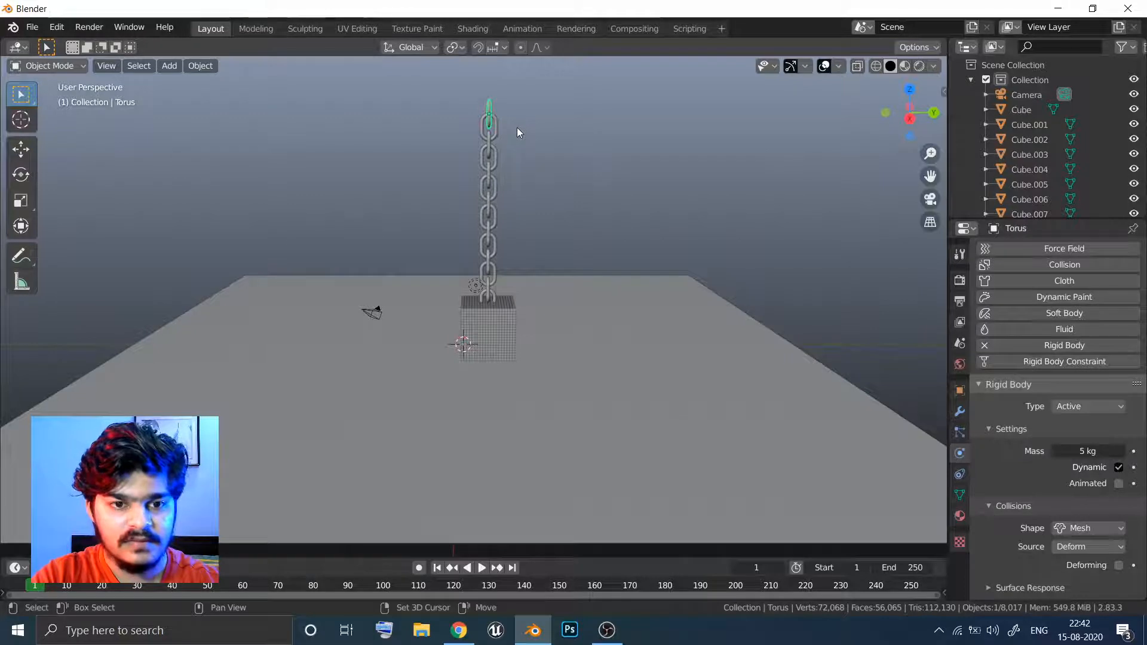
key("shift+s")
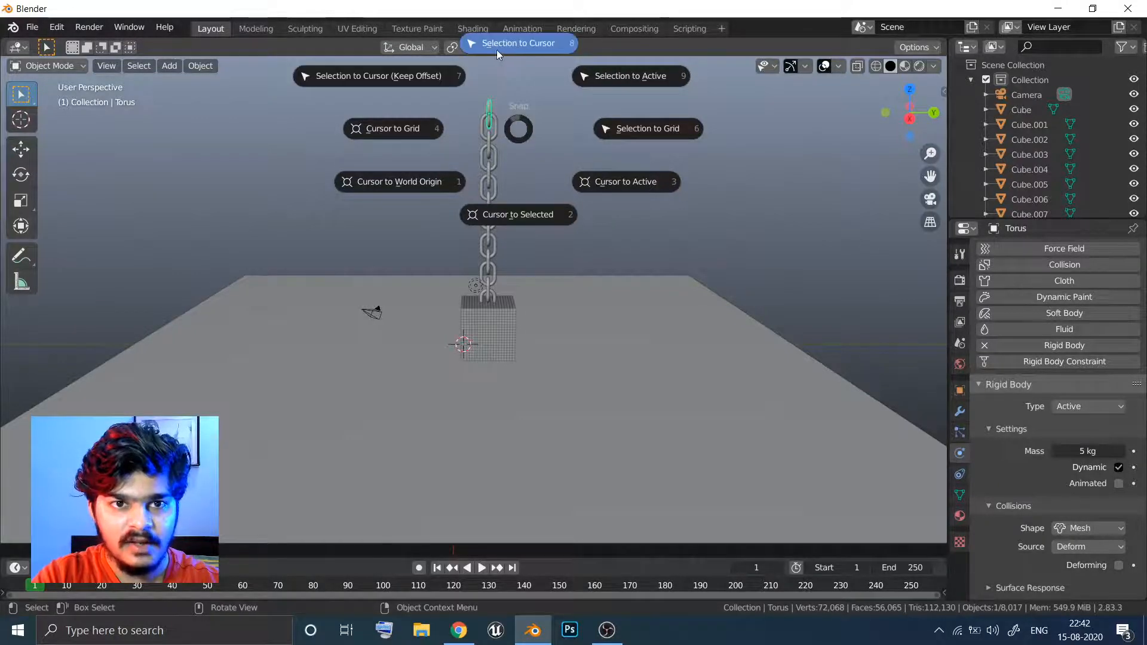
left_click(511, 212)
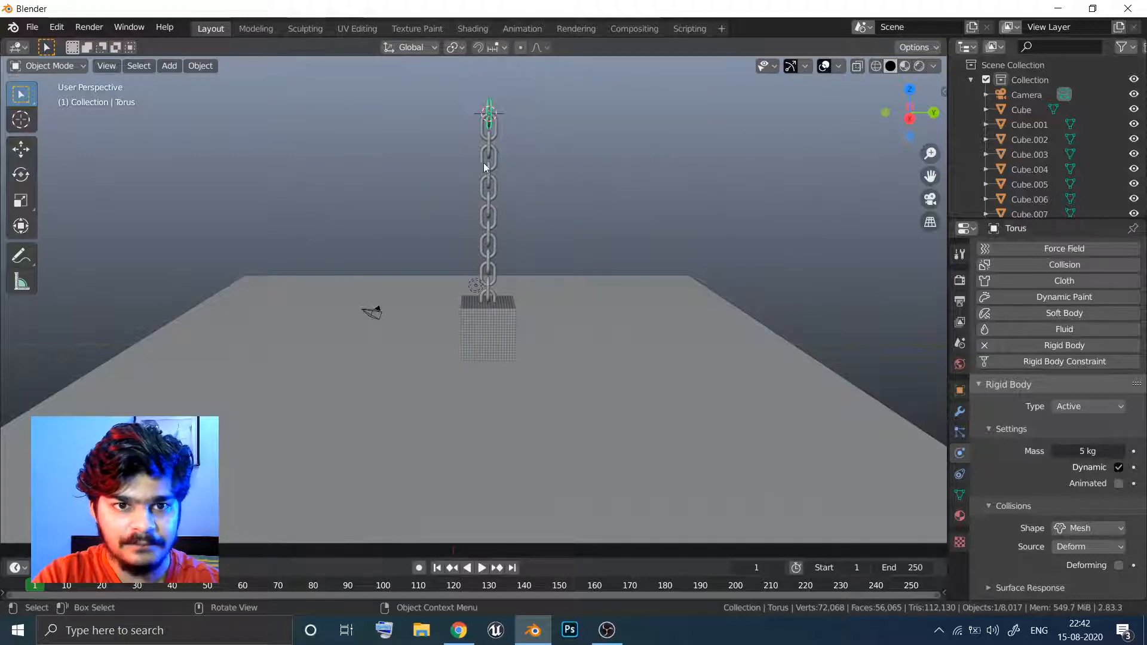
Select all the chain links and set the transform pivot point to 3D Cursor
left_click_drag(468, 105, 506, 263)
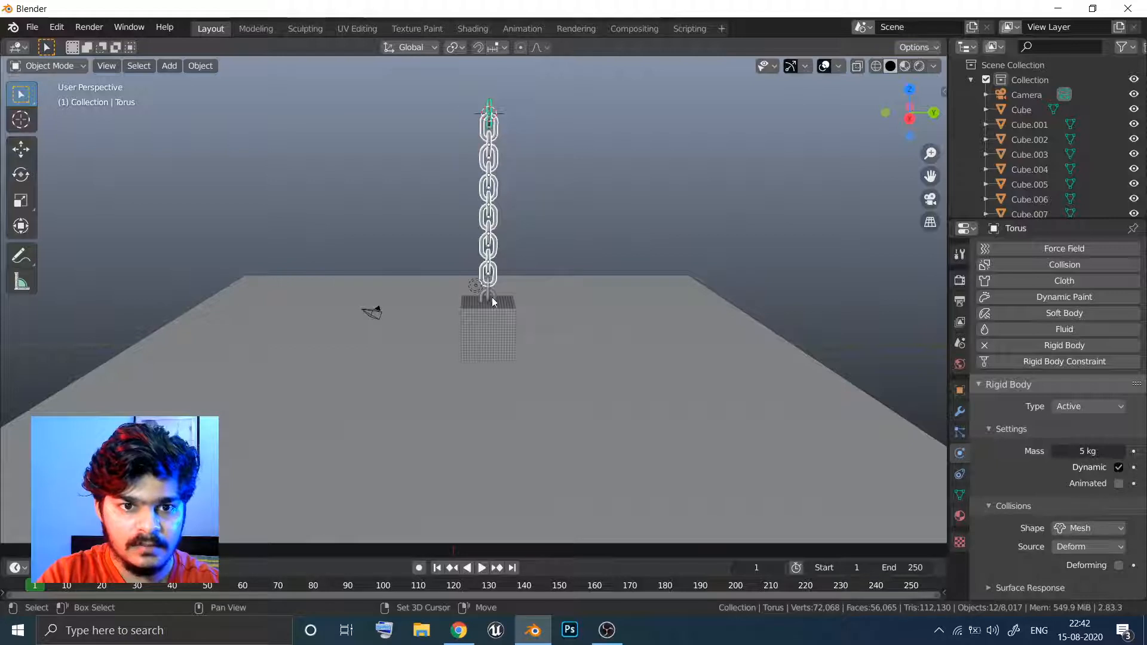
left_click(492, 296, "shift")
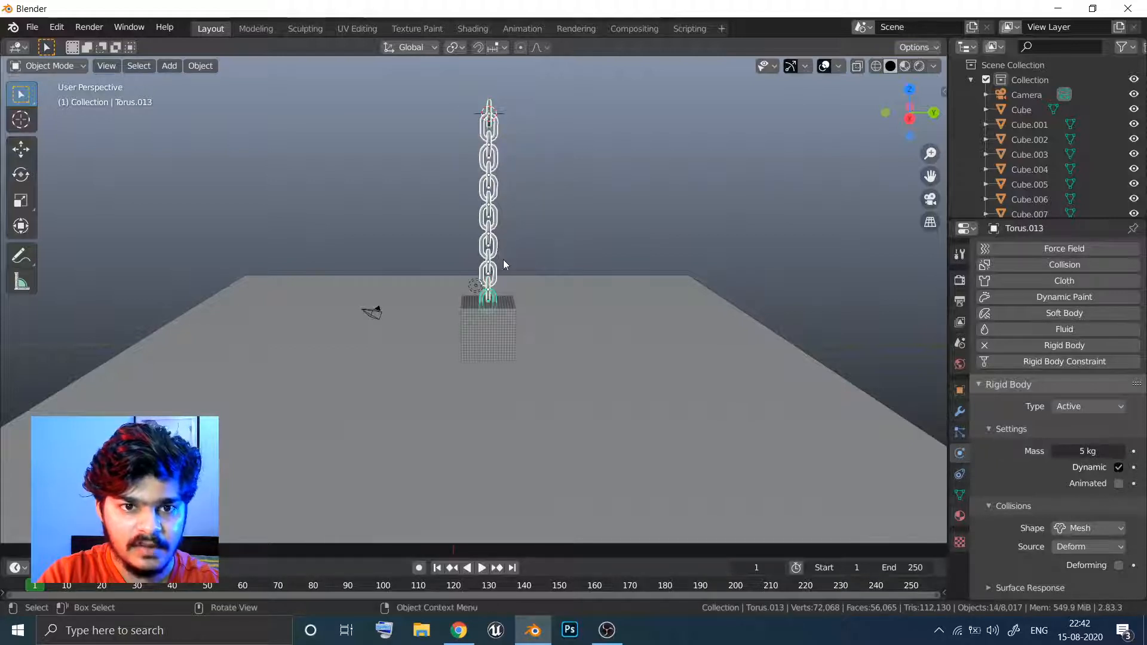
left_click(455, 47)
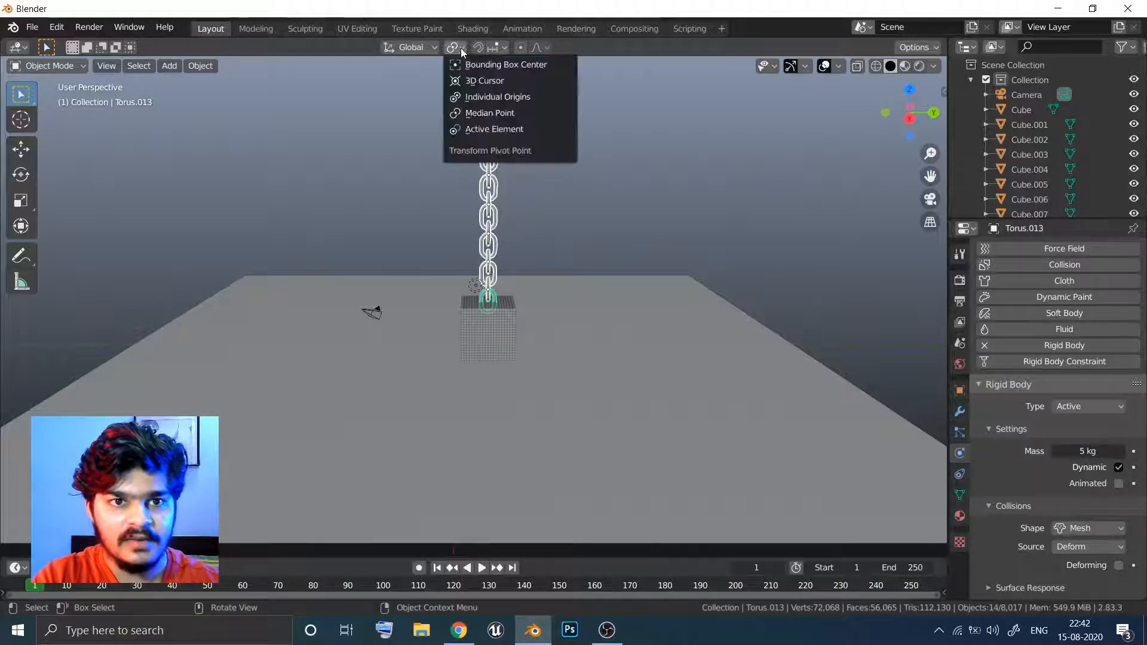
left_click(478, 80)
Rotate the chain about 50° about the global X axis so that it swings out from its topmost link
middle_click_drag(518, 135, 521, 184)
scroll(526, 173, "up", 3)
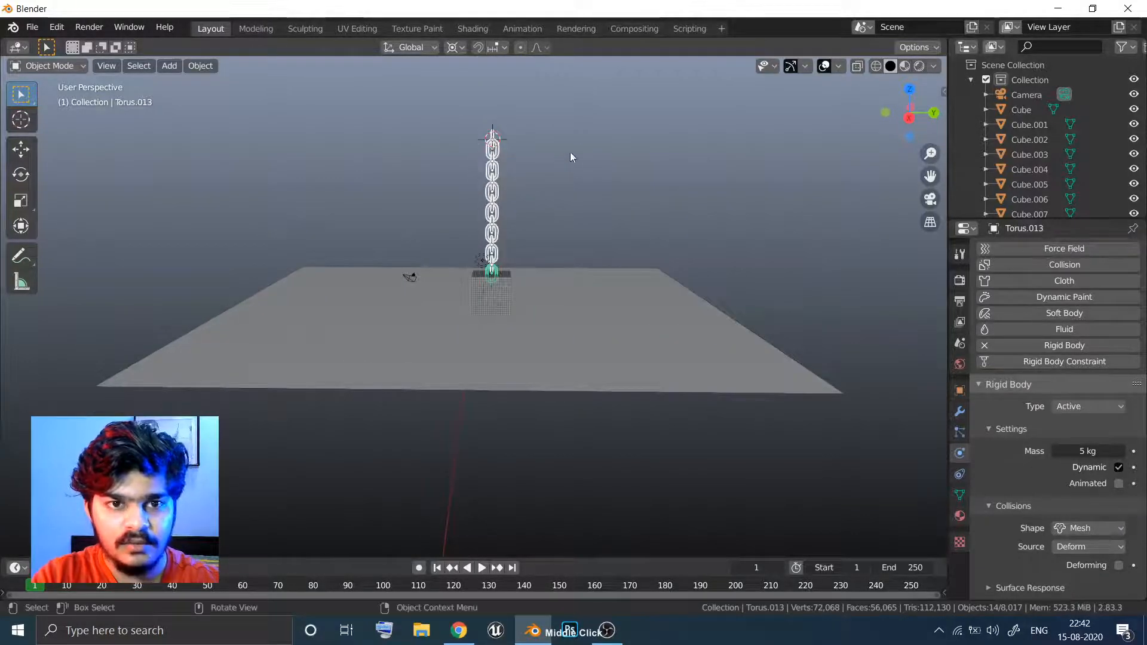
key("r")
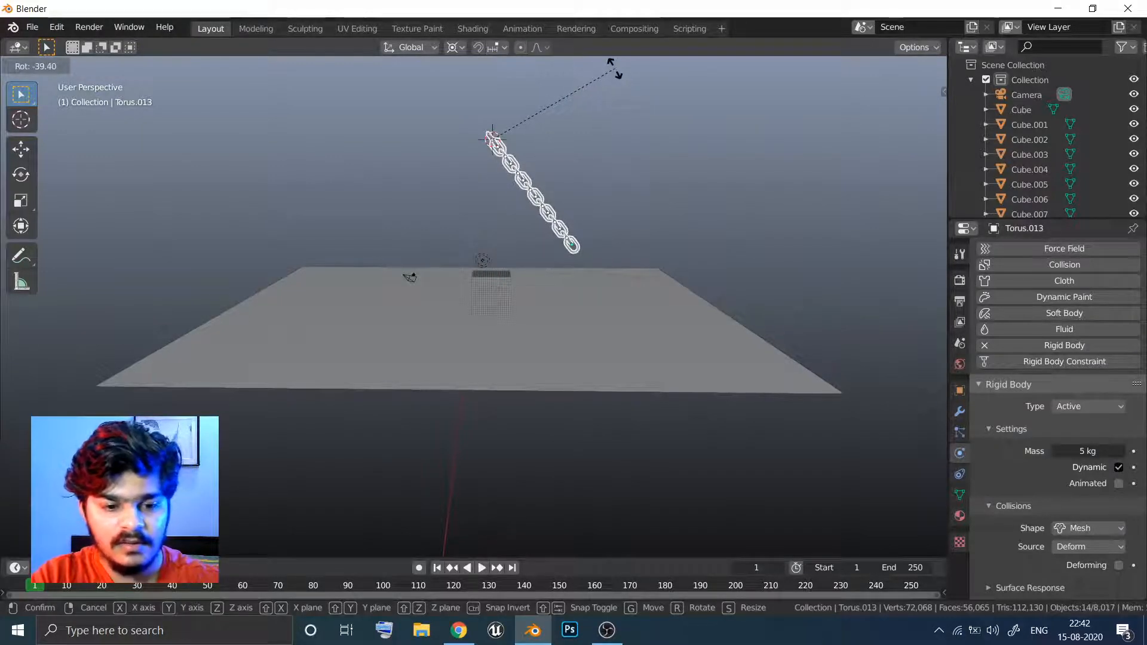
key("x")
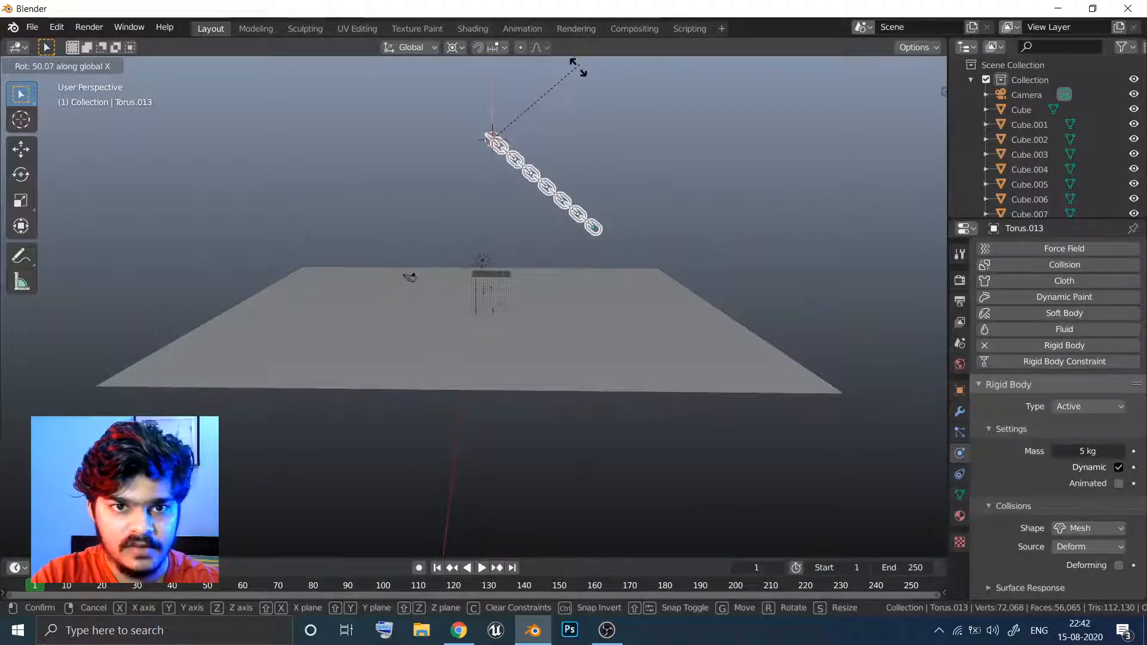
left_click(578, 66)
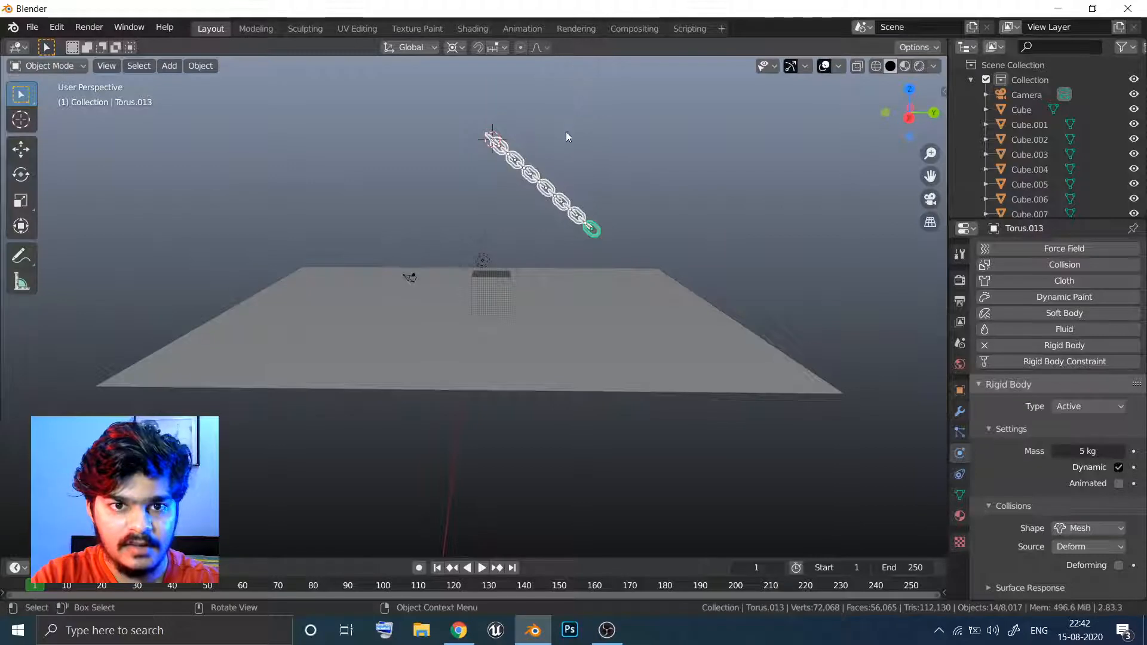
Select the chain's topmost link and turn off Dynamic in its rigid body settings
left_click(489, 137)
middle_click_drag(535, 131, 494, 252)
scroll(540, 120, "up", 3)
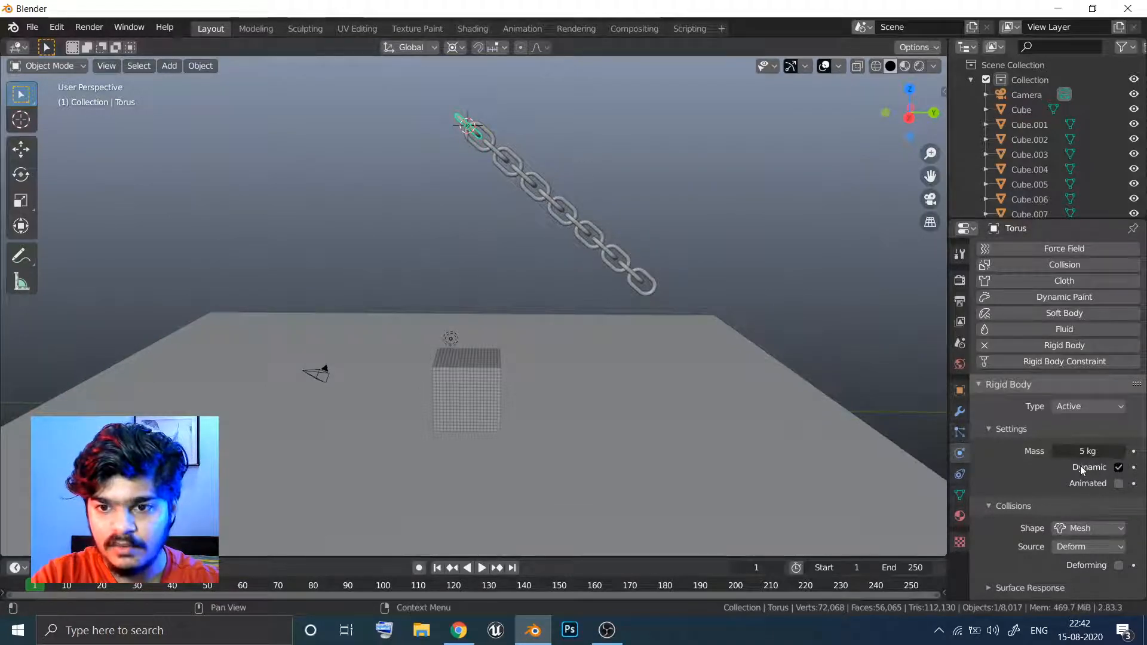
scroll(1078, 487, "down", 2)
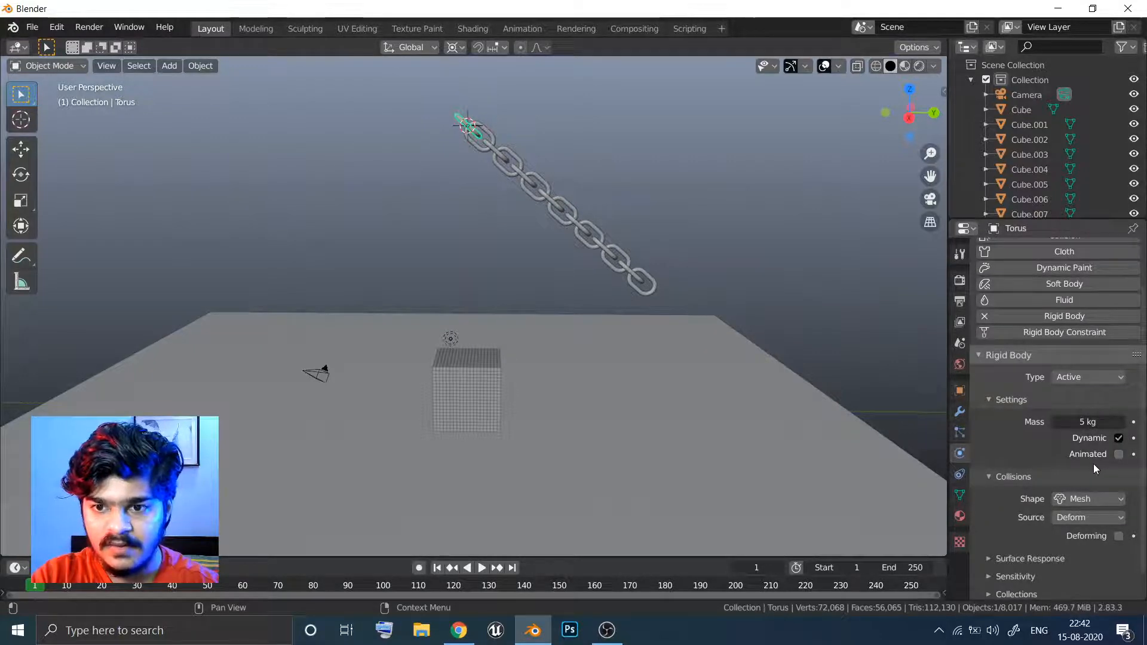
left_click(1118, 438)
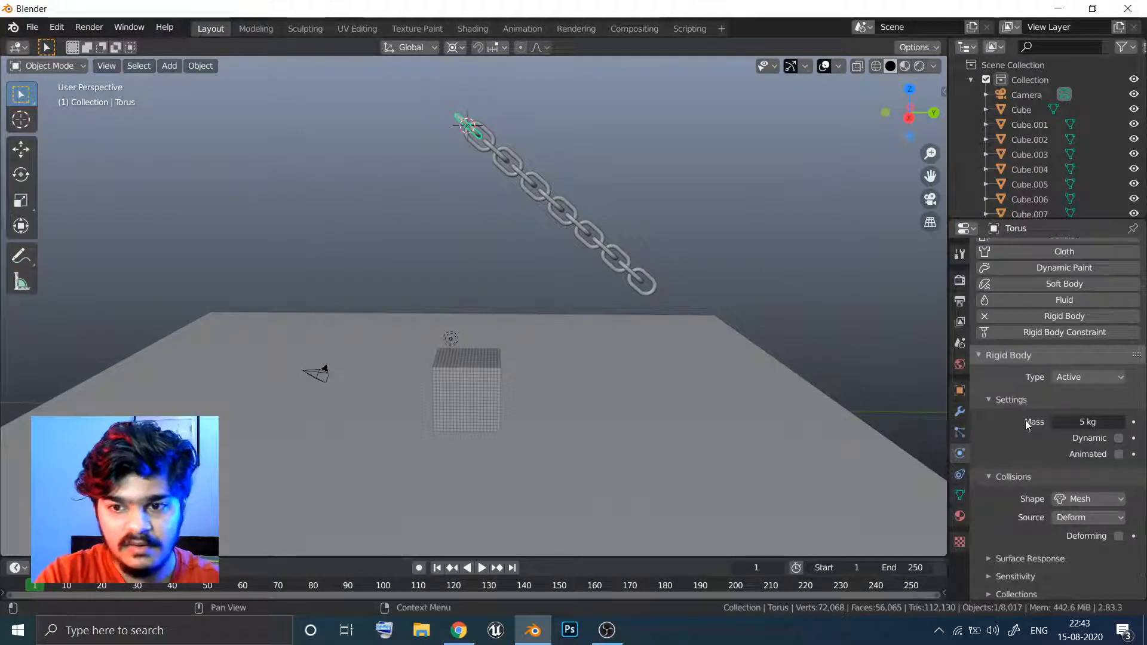
In Edit Mode of the chain's lowest link, add a UV sphere to its mesh and move it beside that link
left_click(648, 293)
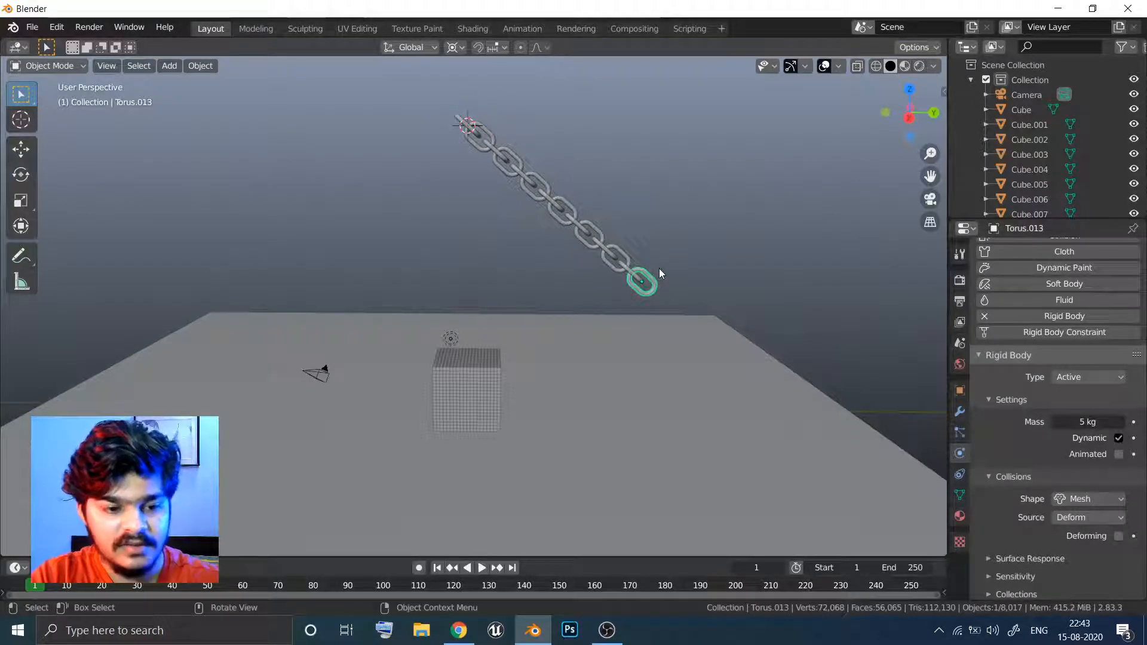
key("Tab")
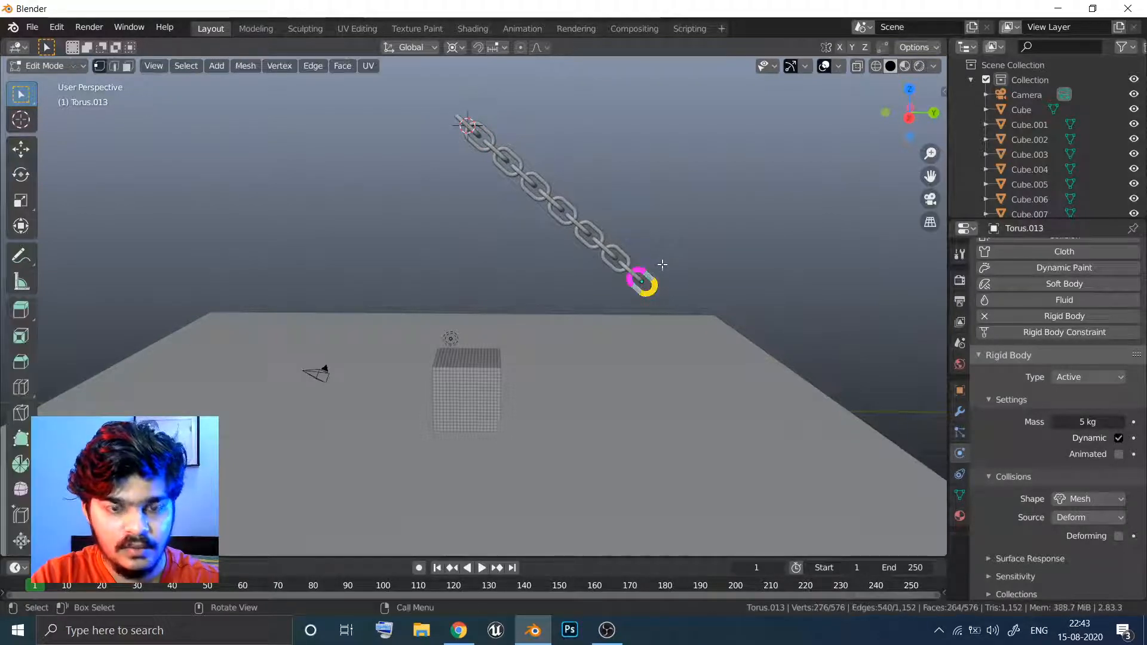
key("shift+a")
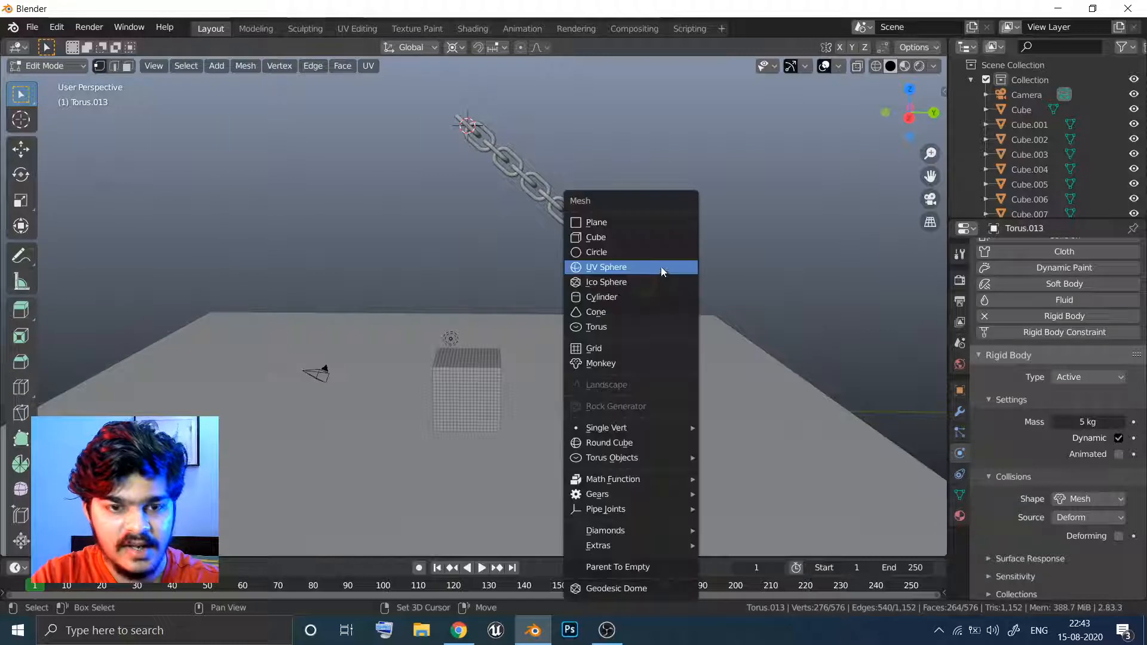
left_click(624, 267)
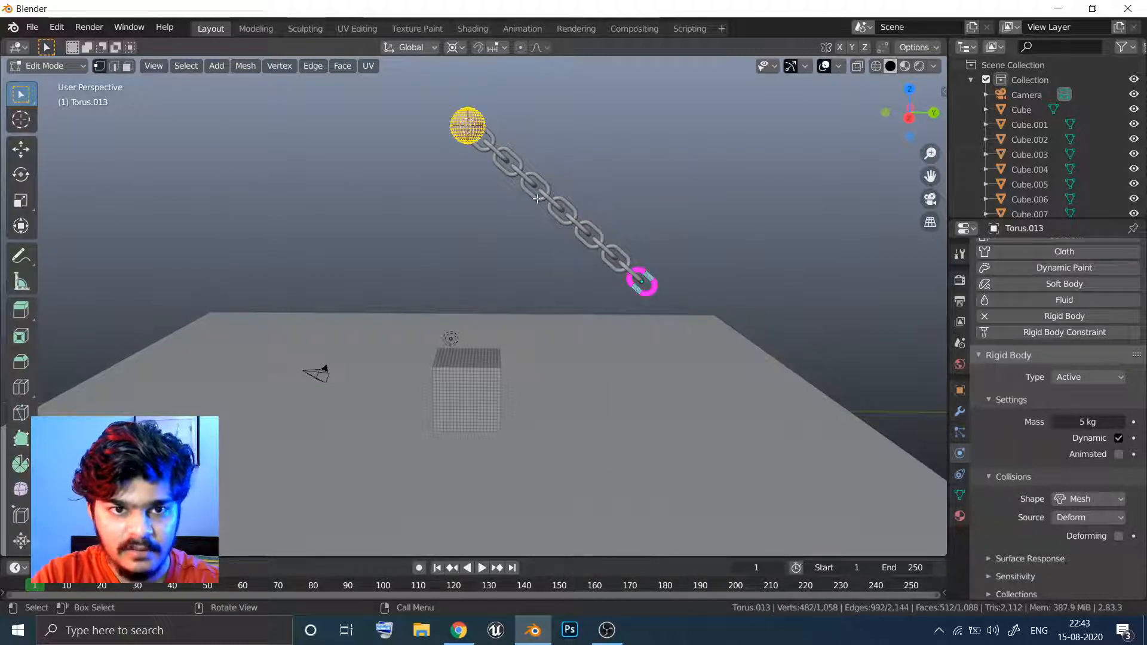
key("g")
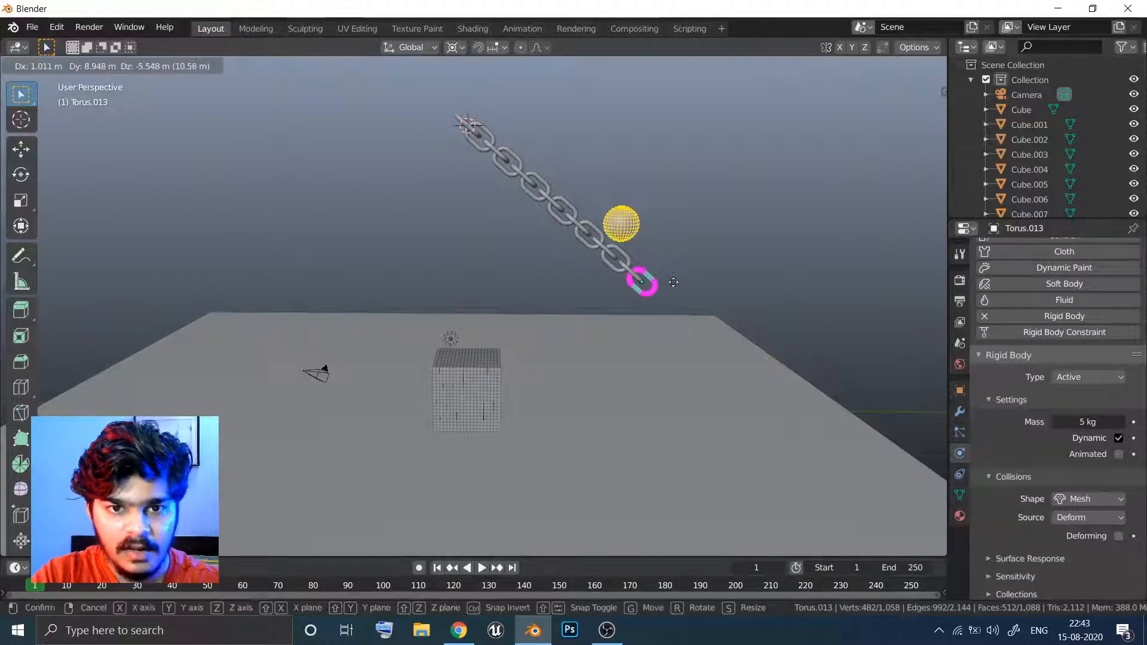
left_click(698, 332)
In the front orthographic view, centre the sphere beneath the chain and scale it up slightly about the 3D cursor
middle_click_drag(707, 306, 580, 320)
key("KP_3")
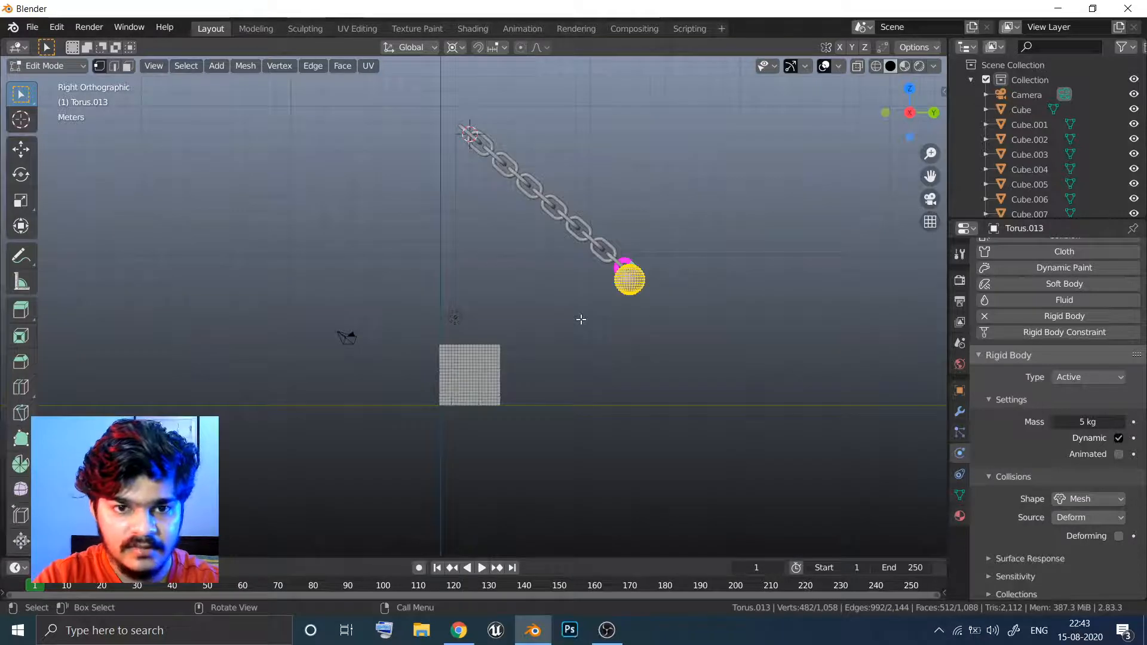
key("KP_1")
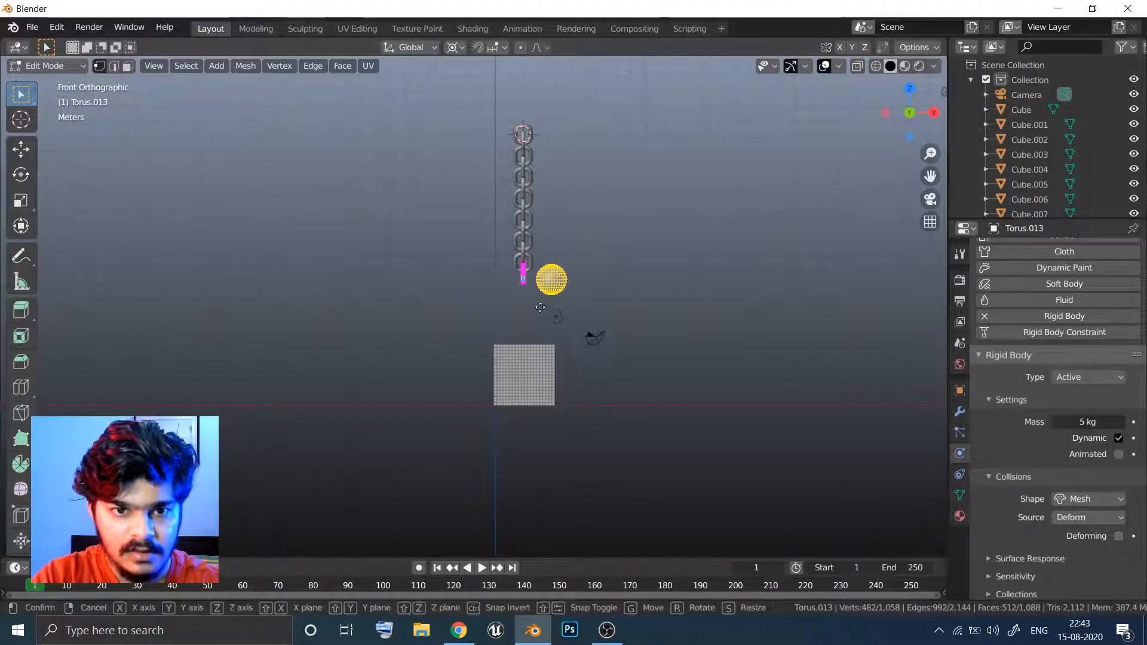
key("g")
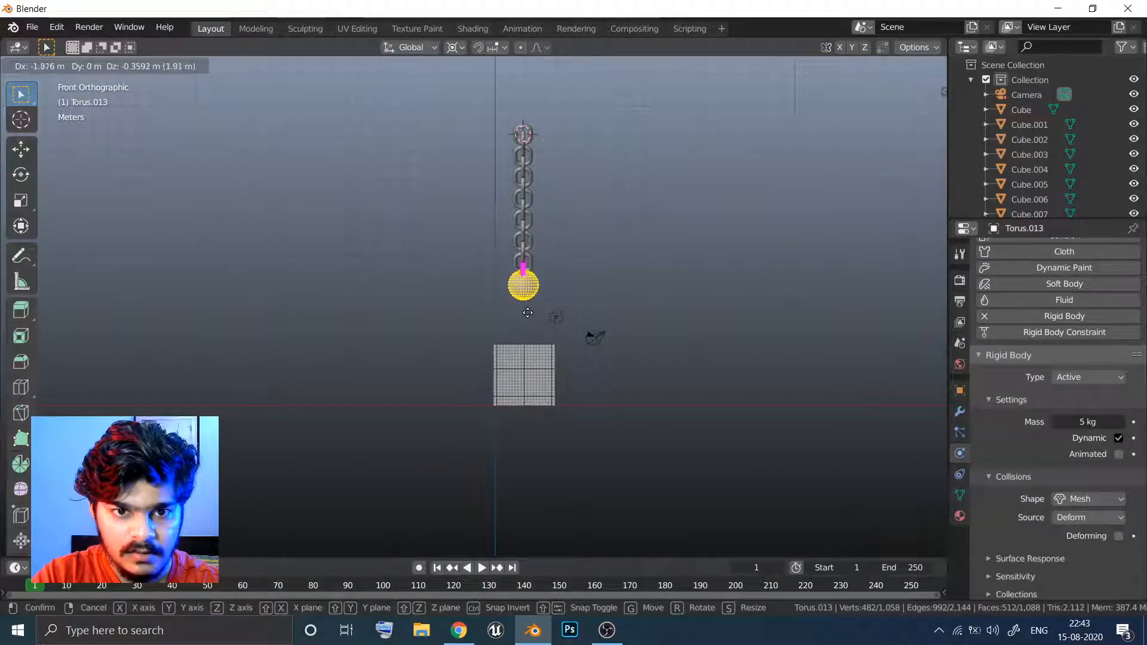
left_click(529, 312)
key("g")
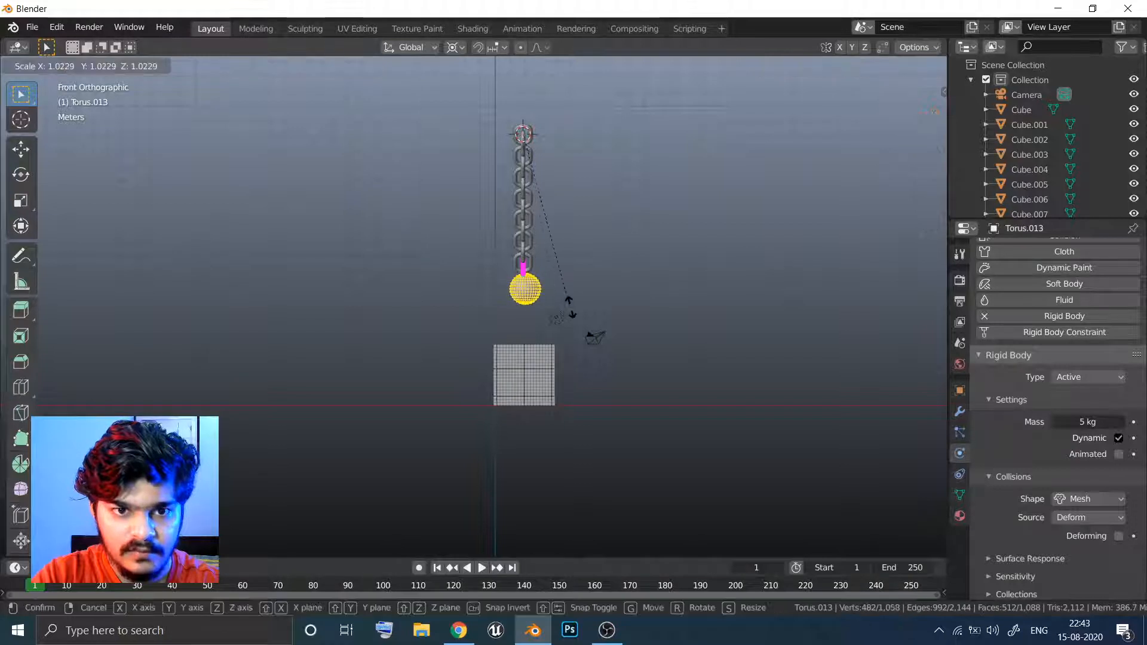
left_click(578, 305)
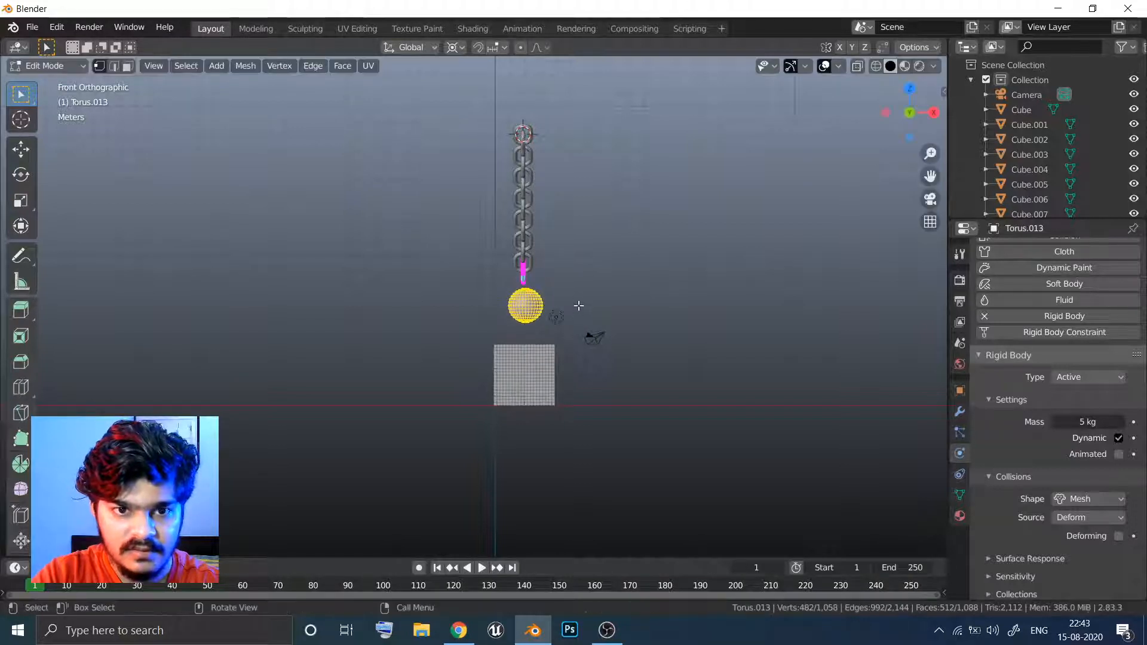
Set the transform pivot point to Bounding Box Center, scale the sphere up by about 1.2, and raise it to the lowest link
left_click(455, 47)
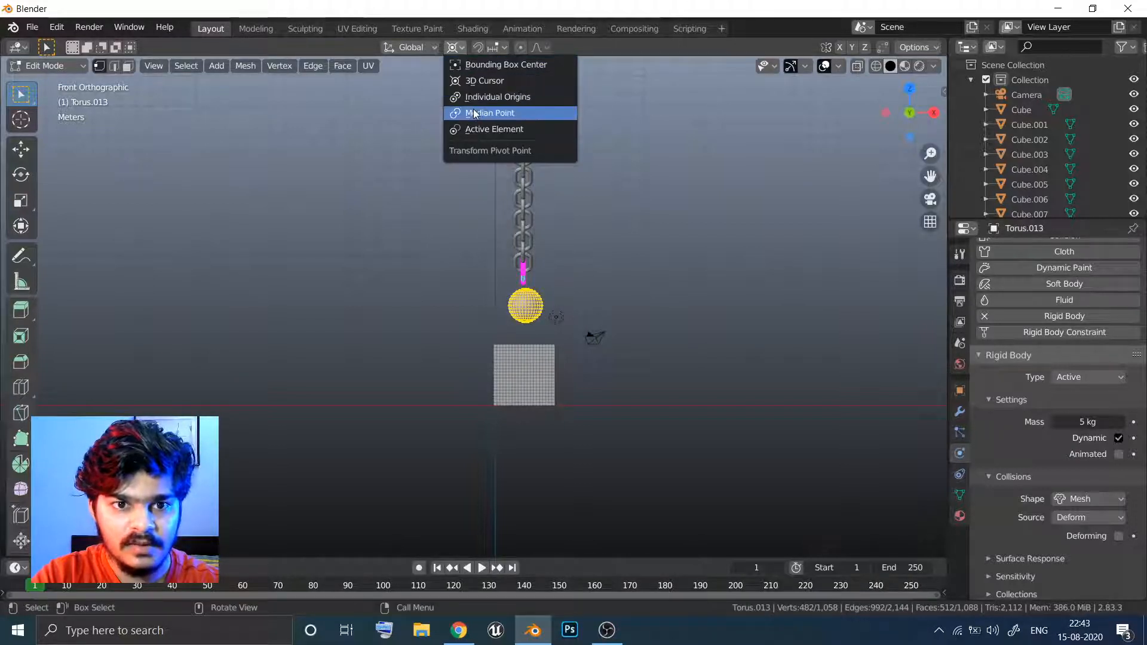
left_click(481, 72)
key("s")
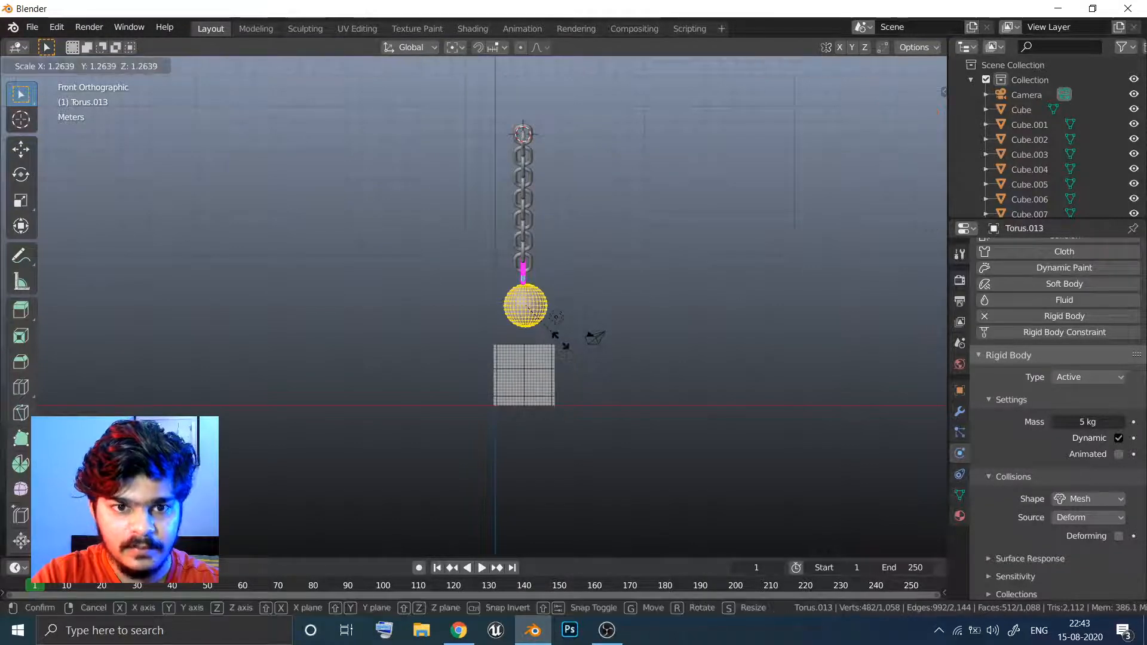
left_click(552, 327)
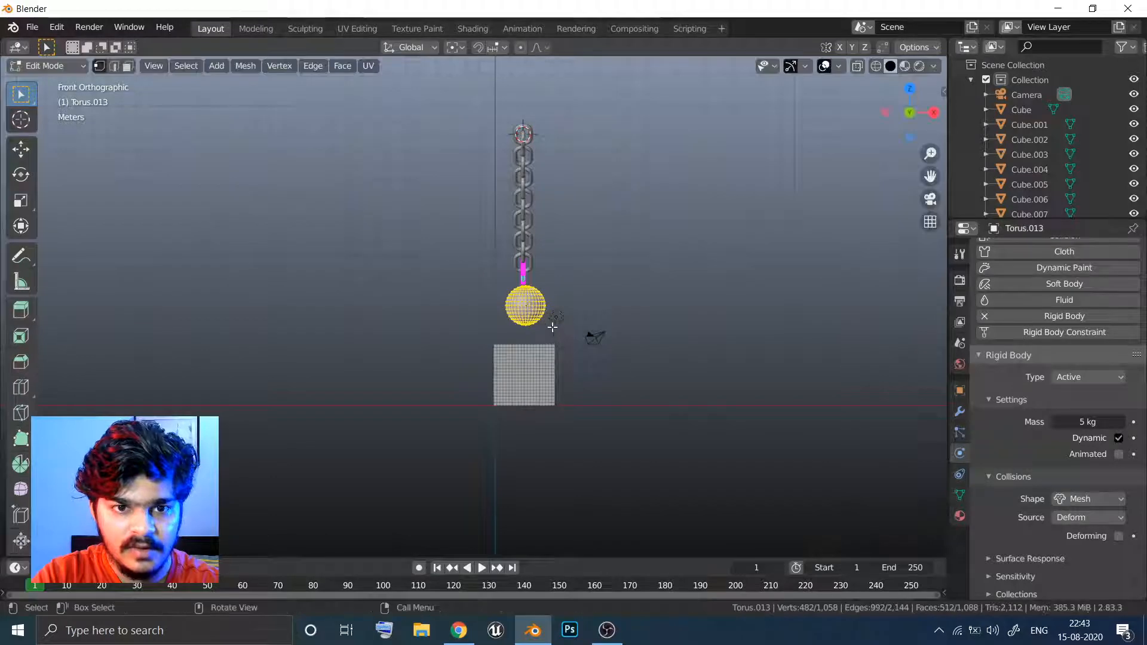
key("g")
left_click(555, 296)
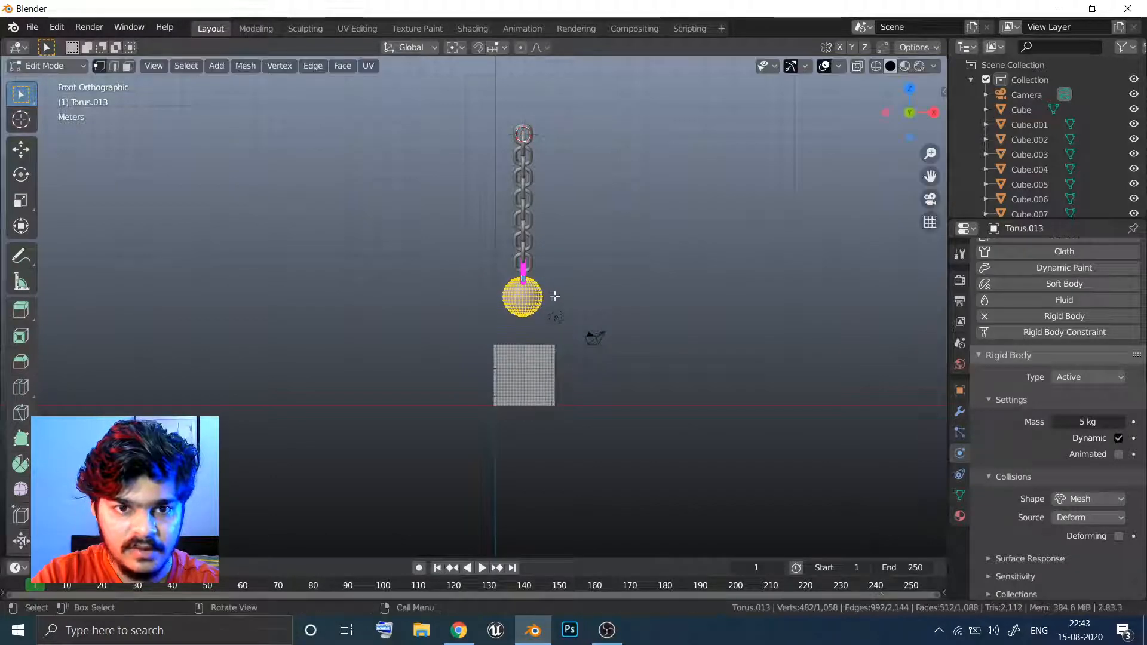
In the right orthographic view, rotate the sphere about -44° and move it to overlap the lowest link's end, finishing in Object Mode
middle_click_drag(555, 296, 625, 289)
key("KP_3")
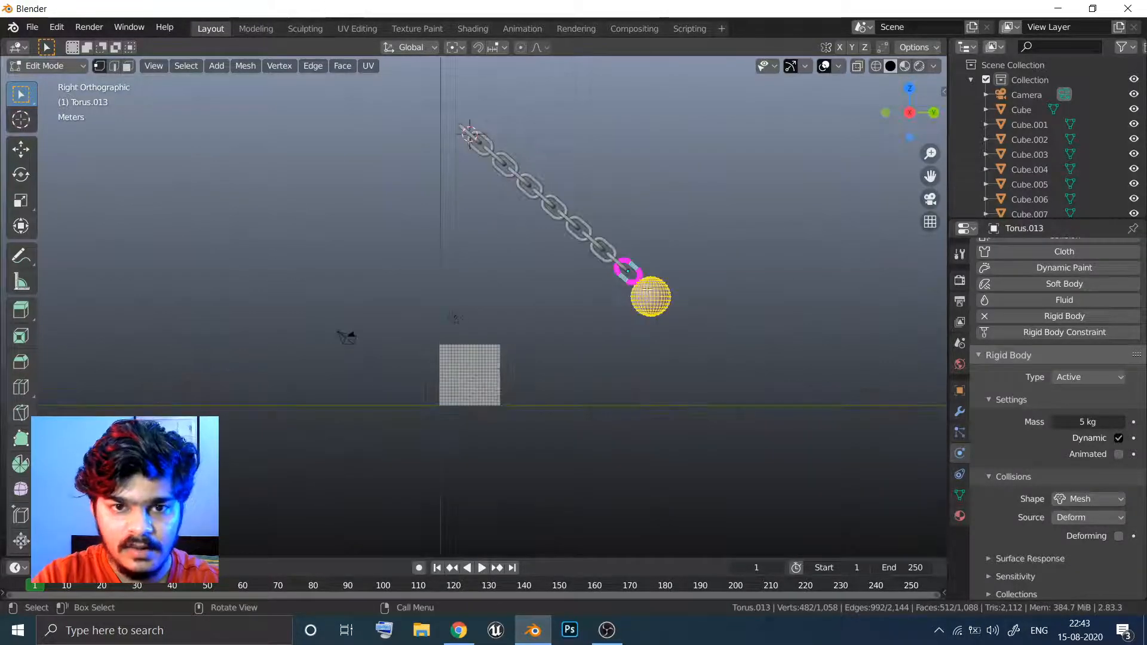
key("g")
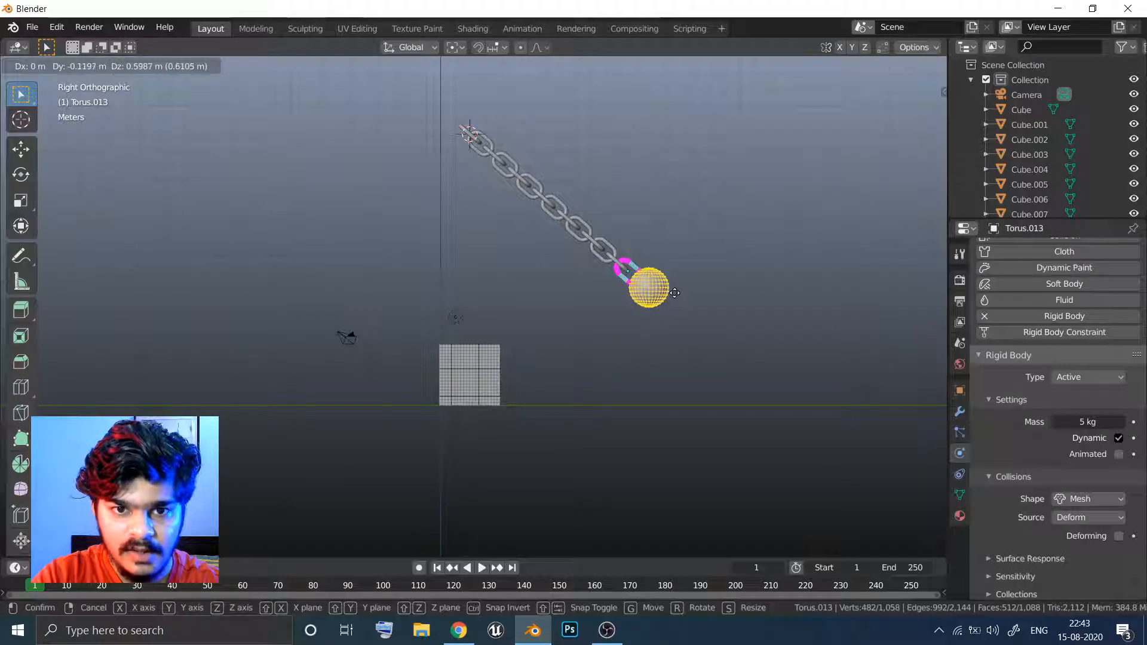
left_click(675, 293)
key("r")
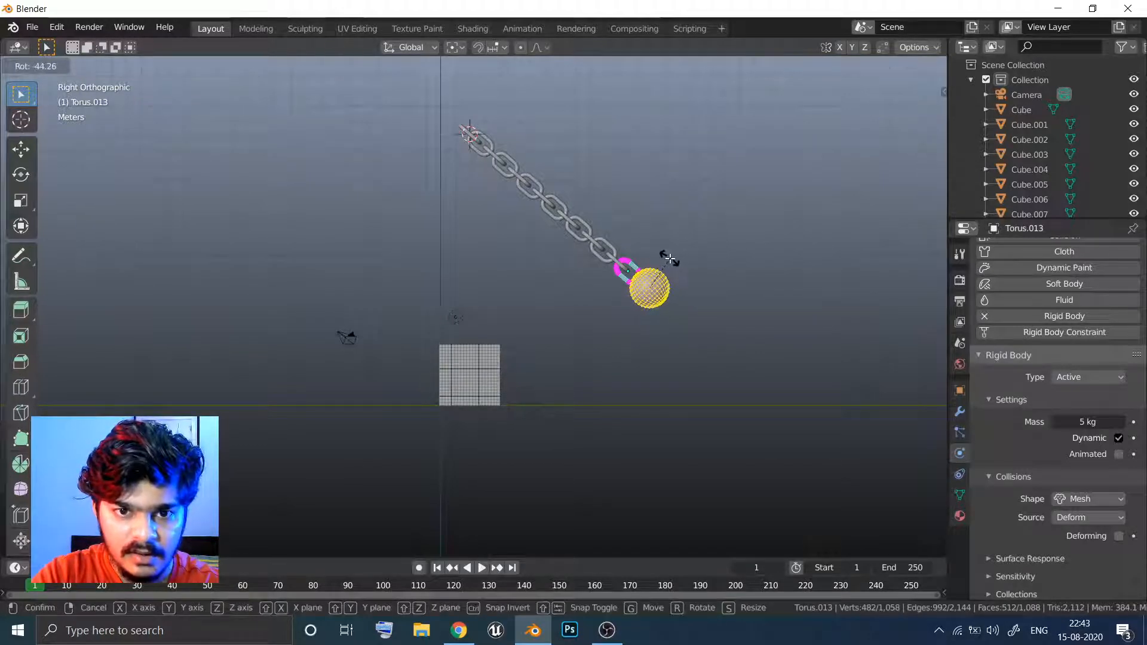
left_click(668, 259)
key("g")
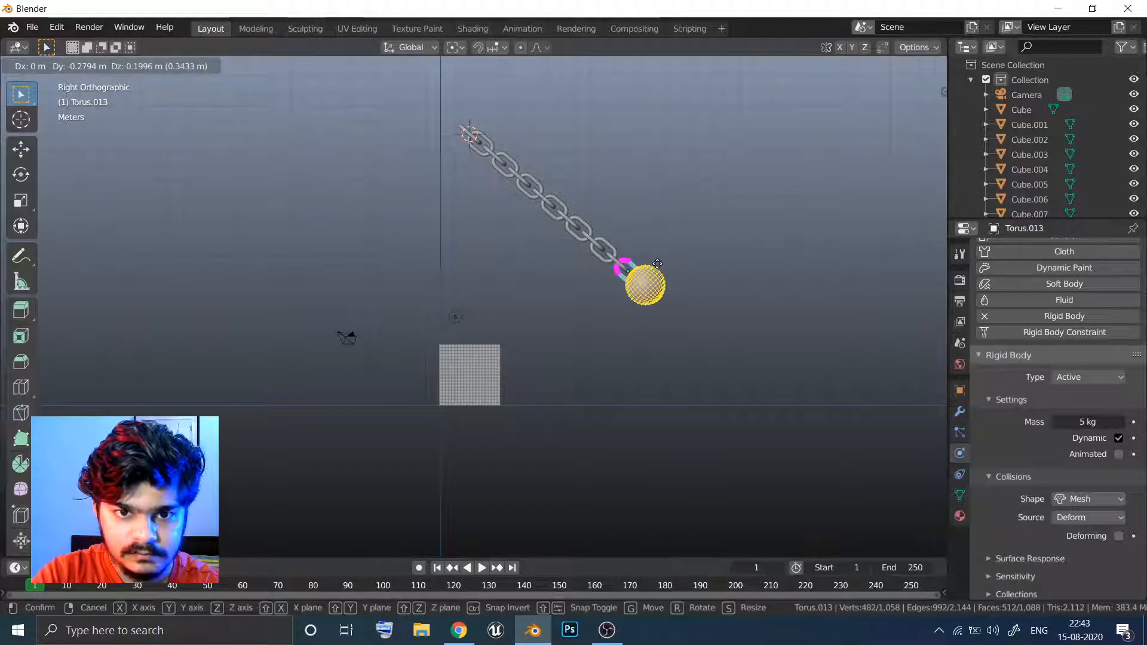
left_click(657, 263)
key("KP_1")
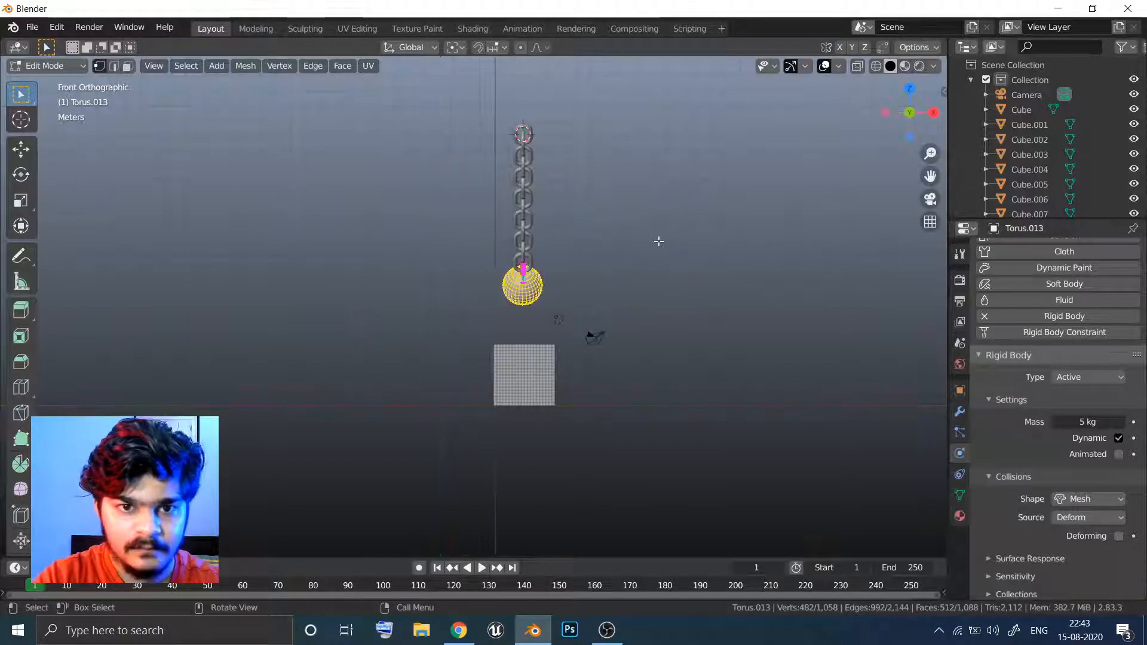
middle_click_drag(601, 285, 636, 275)
key("Tab")
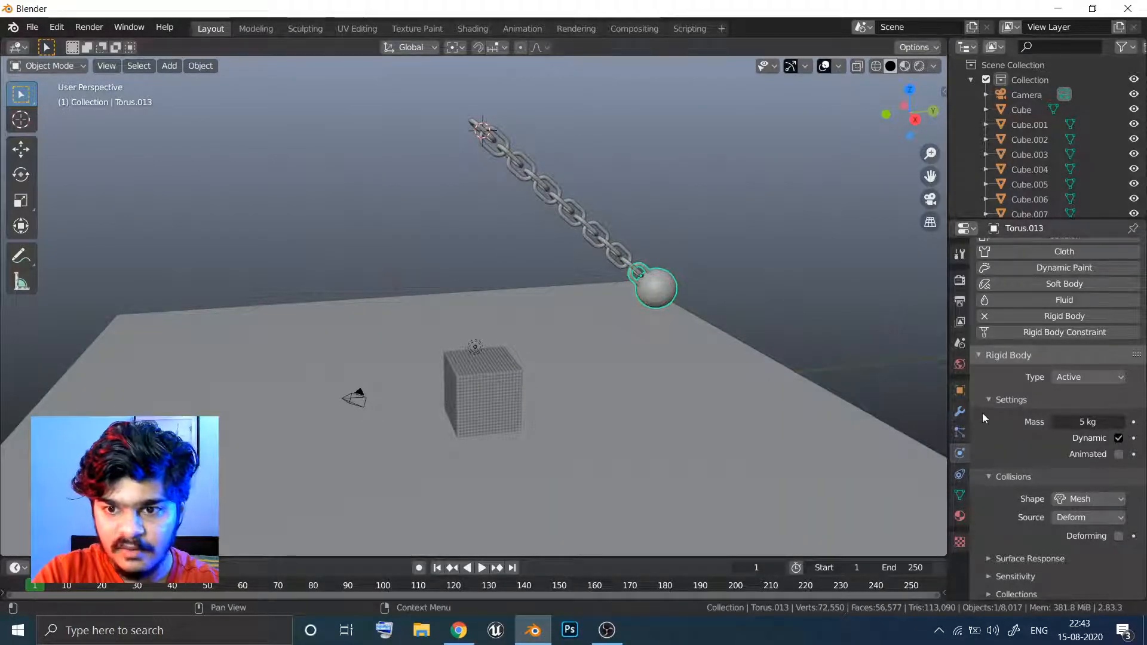
Set the rigid body mass of the lowest link with the sphere to 50 kg
left_click(1074, 422)
type("50")
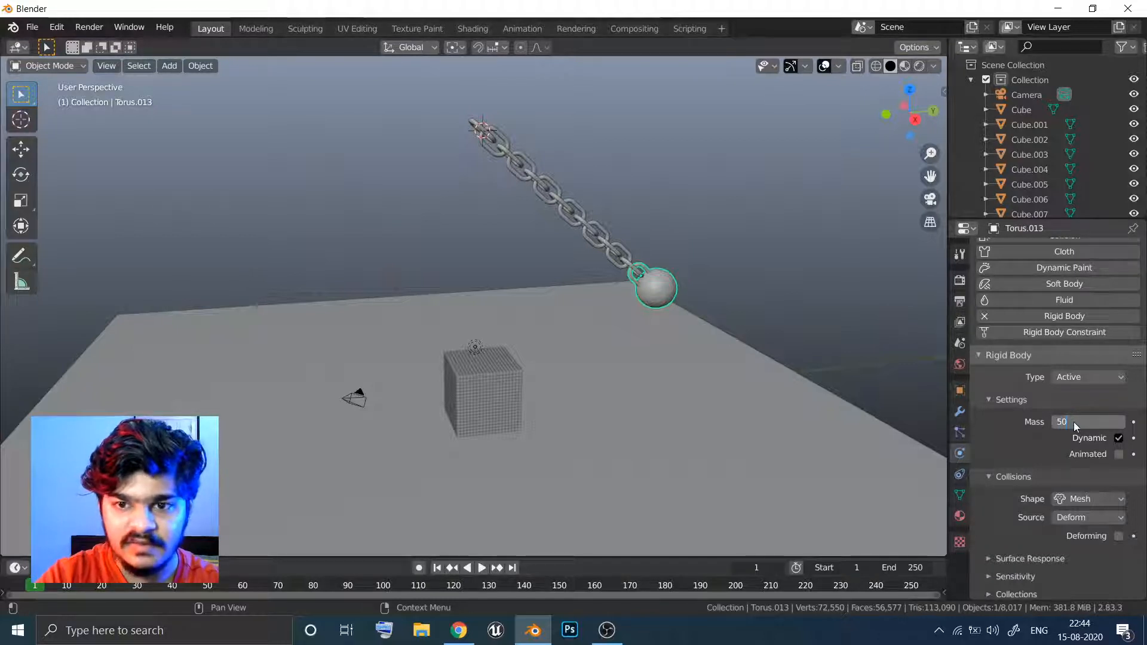
key("Return")
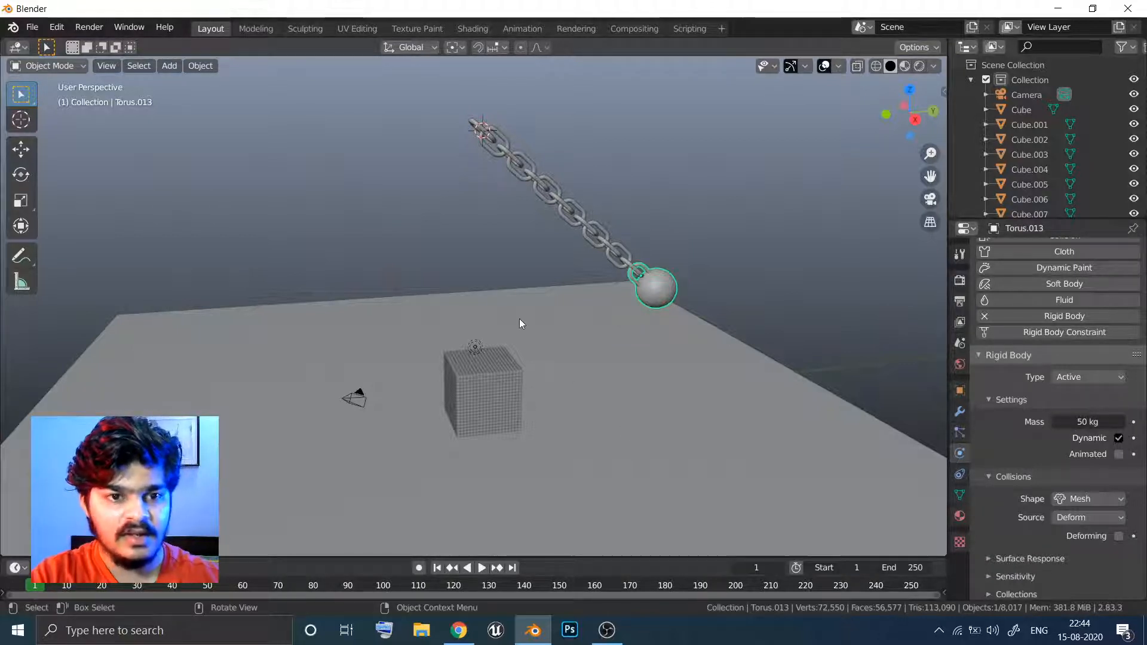
Start saving the Blender file and create a new folder named RigidBodySim in G:\MyProjects
middle_click_drag(419, 224, 409, 212)
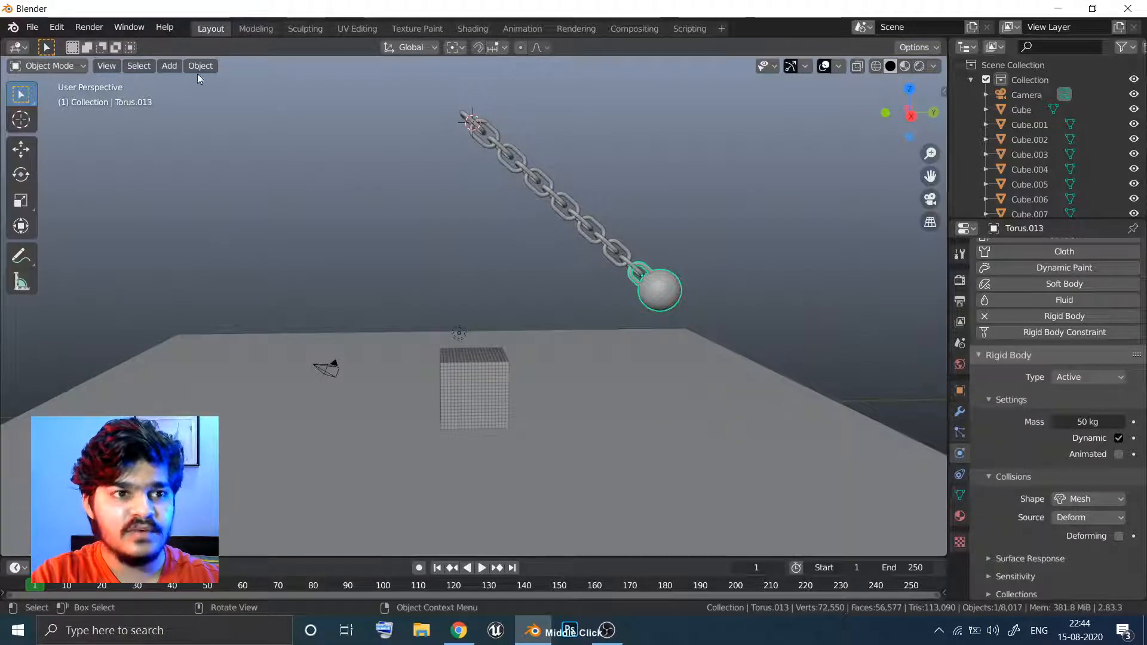
left_click(32, 27)
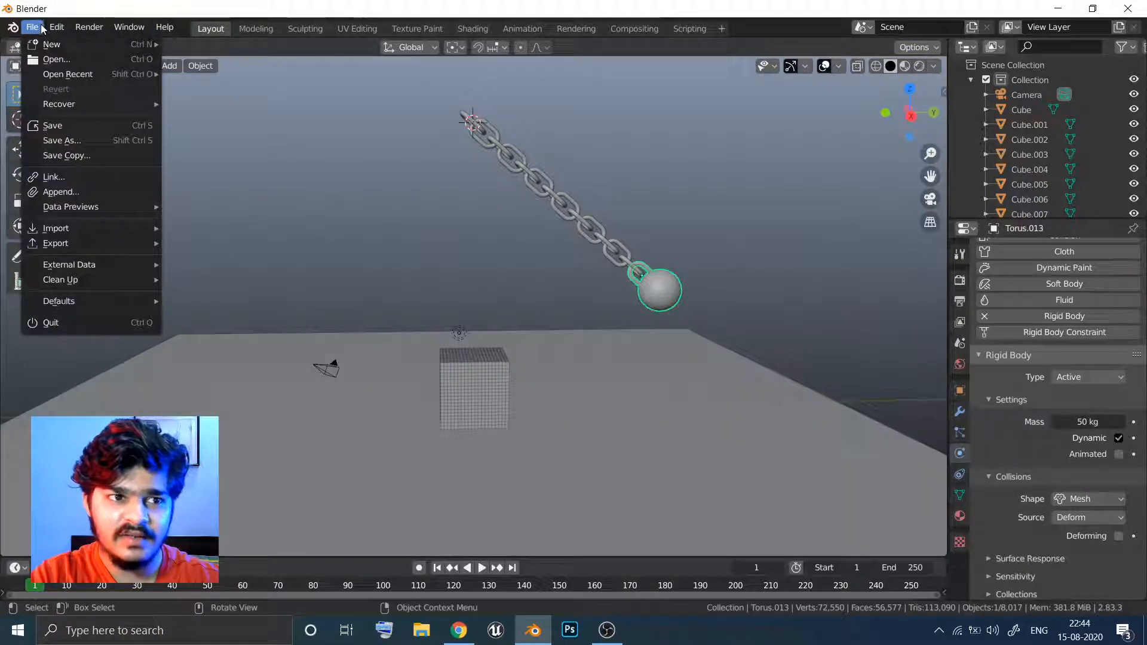
left_click(51, 126)
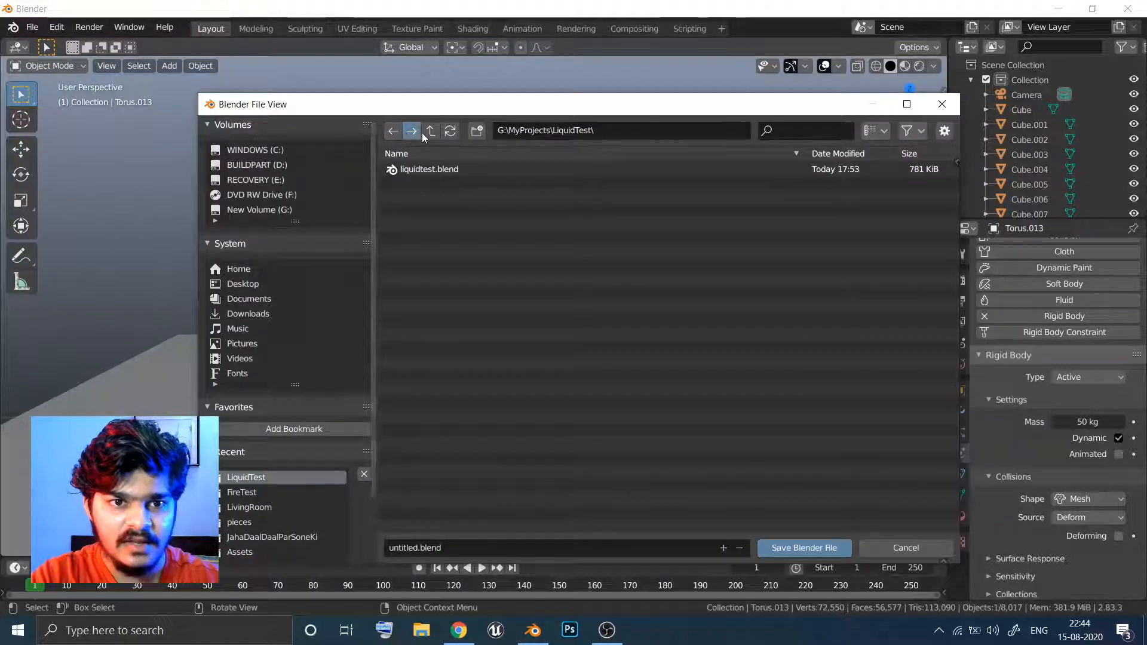
left_click(430, 131)
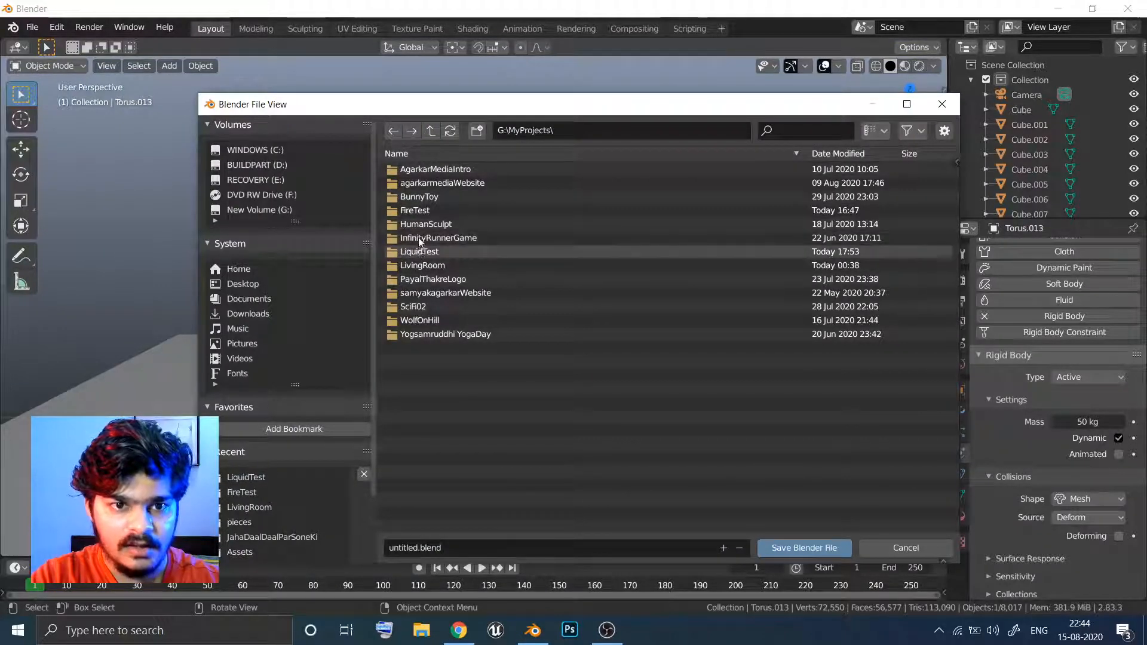
left_click(477, 125)
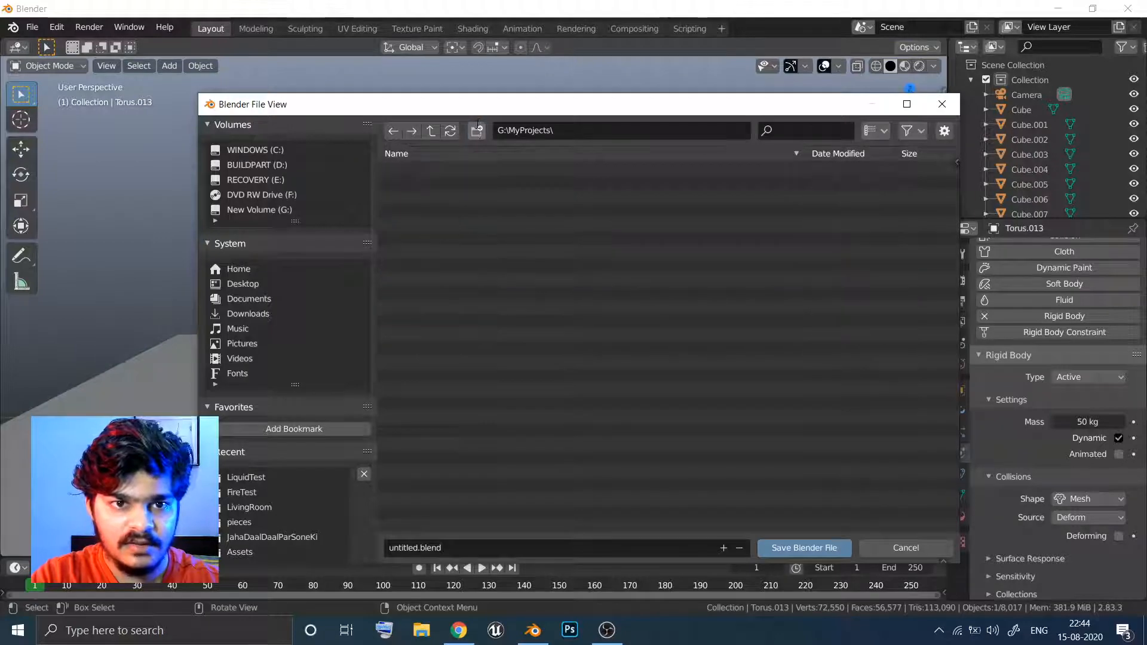
type("Rigid")
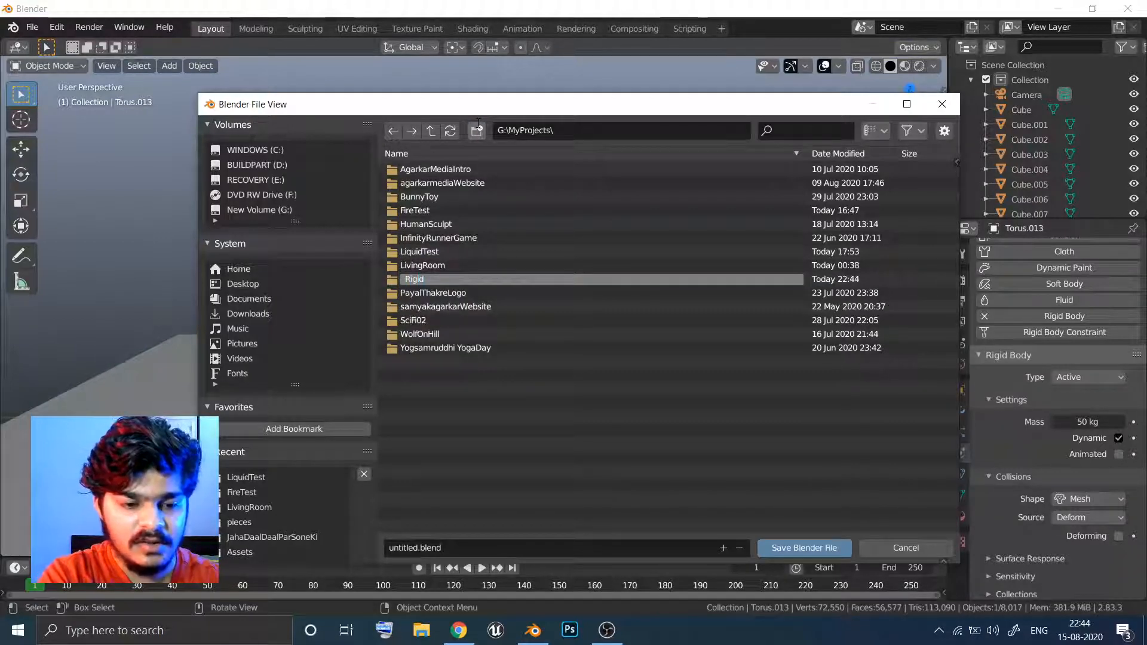
type("BodySim")
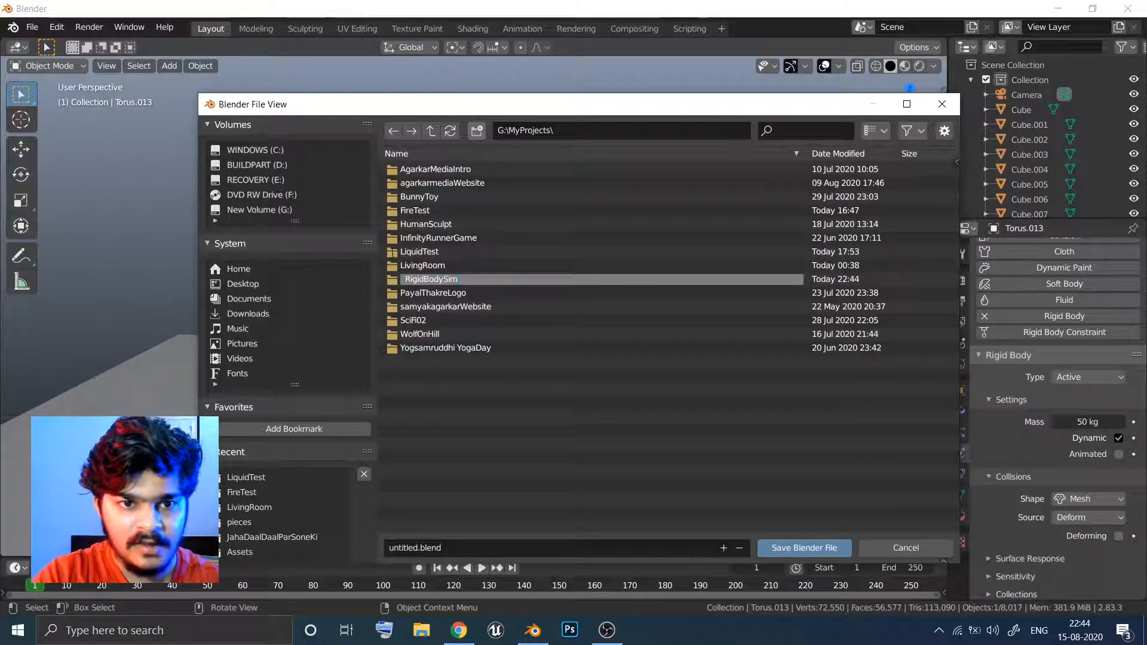
key("Return")
Save the file as rigidbodysim.blend inside the RigidBodySim folder
double_click(404, 294)
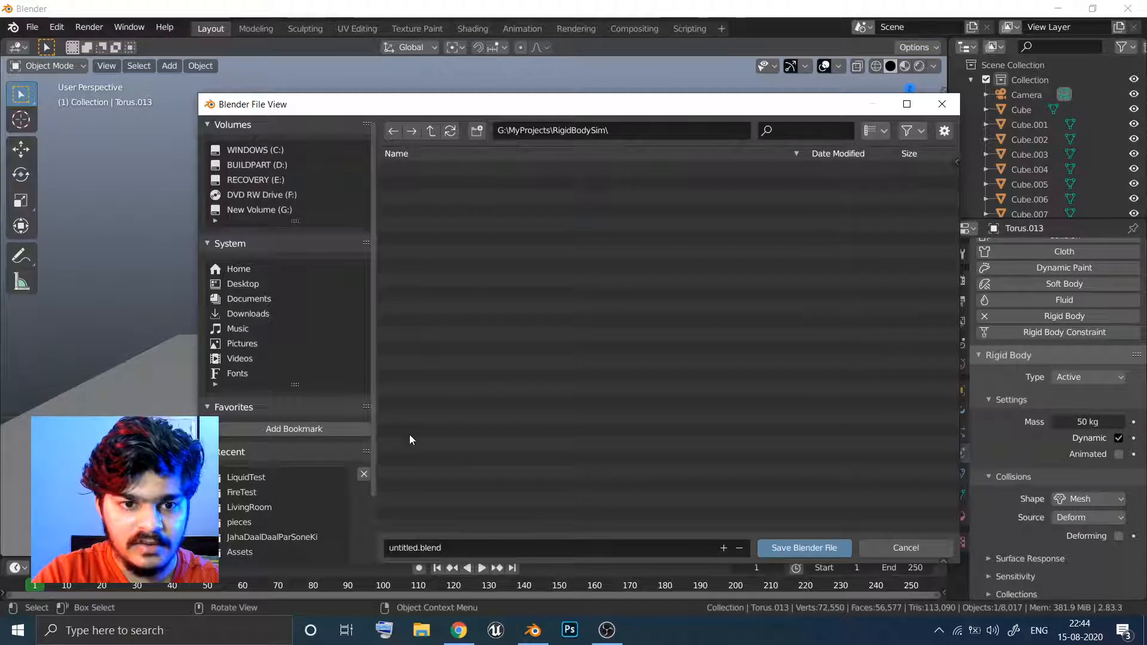
double_click(407, 545)
double_click(408, 545)
double_click(408, 544)
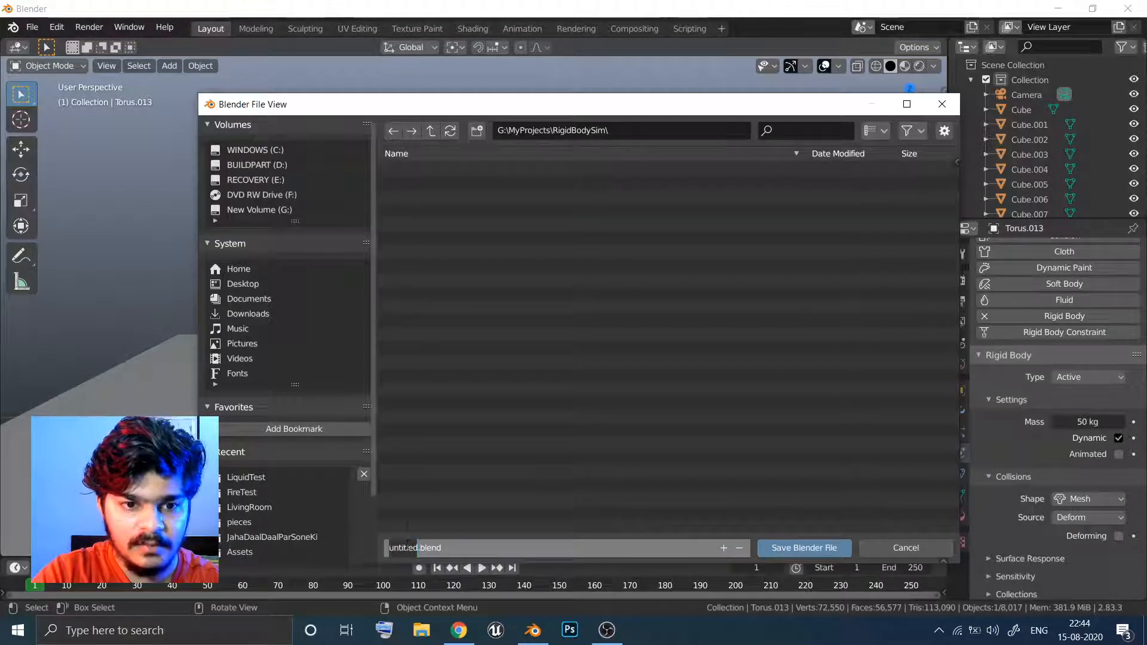
type("rigidbody")
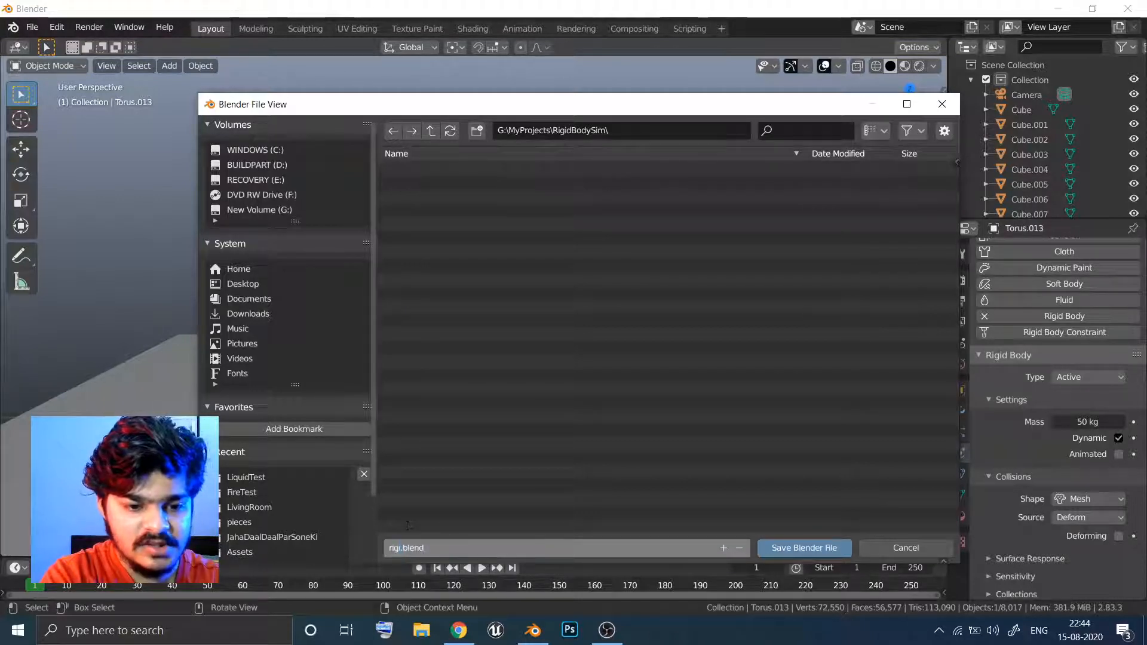
type("sim")
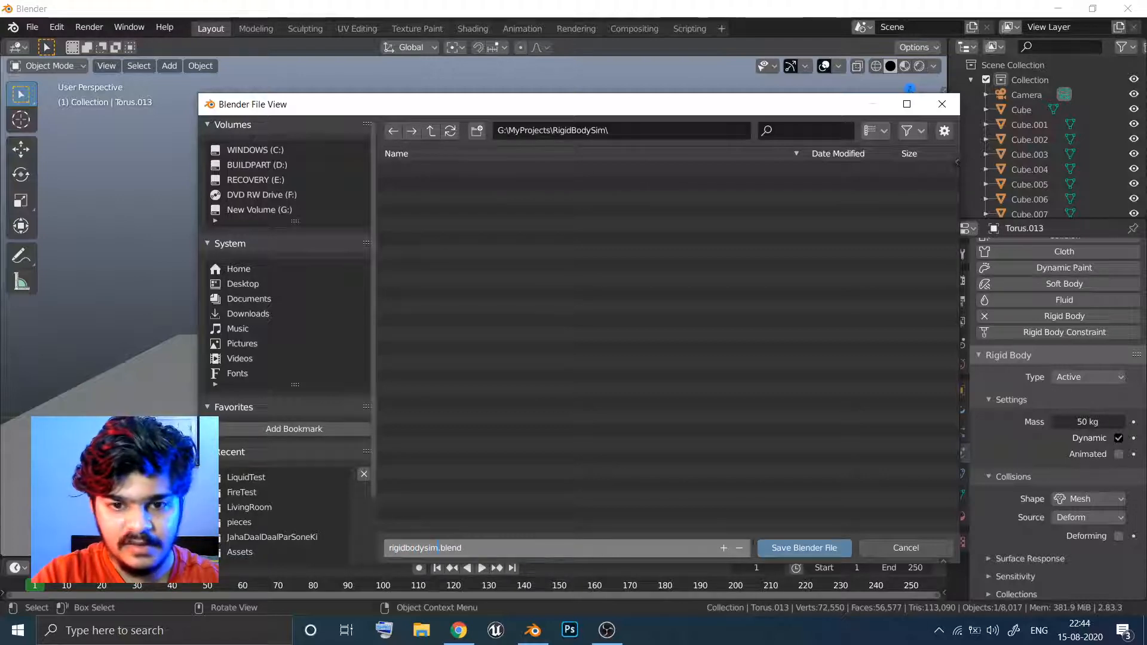
left_click(788, 548)
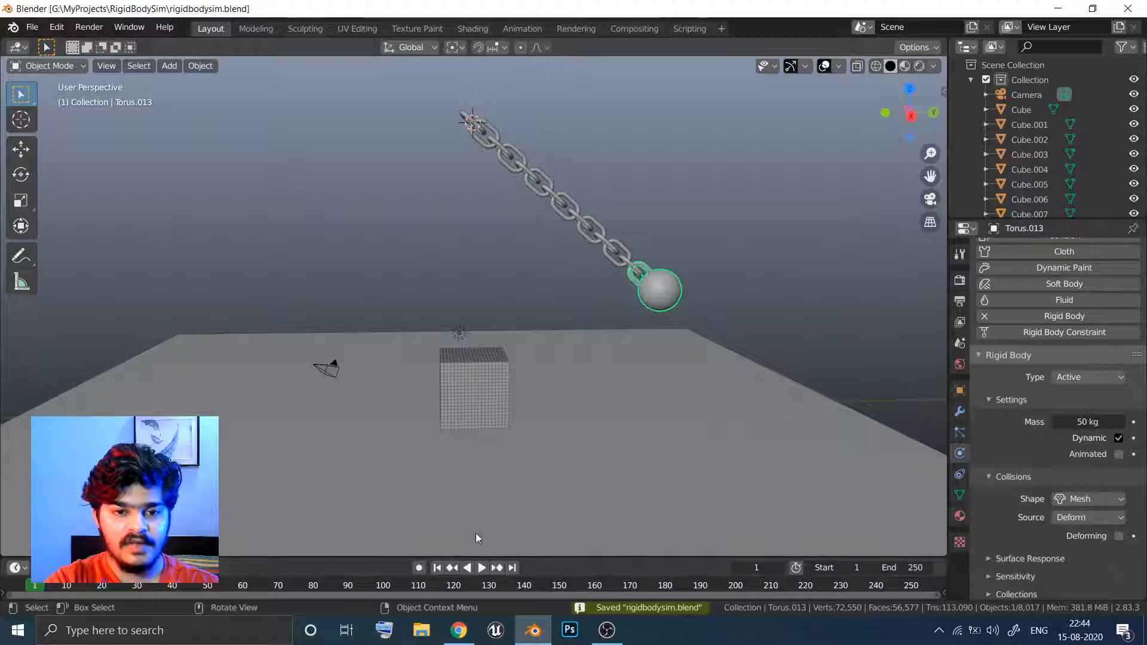
Try to play the rigid body simulation and force-close the program that stops responding
left_click(483, 568)
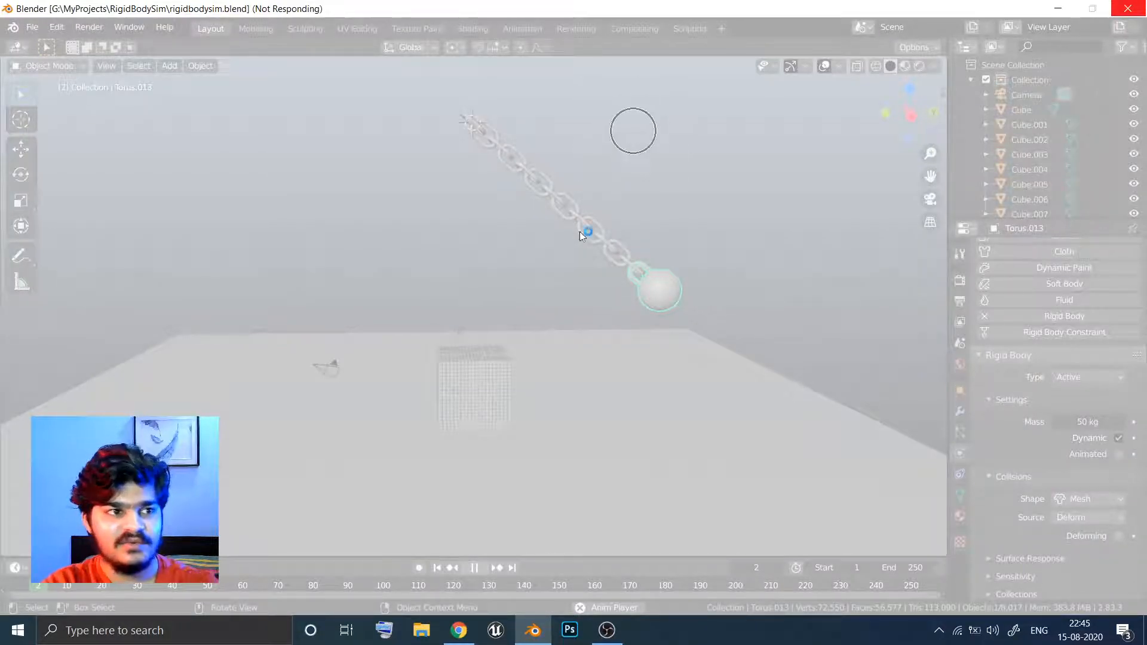
left_click(586, 288)
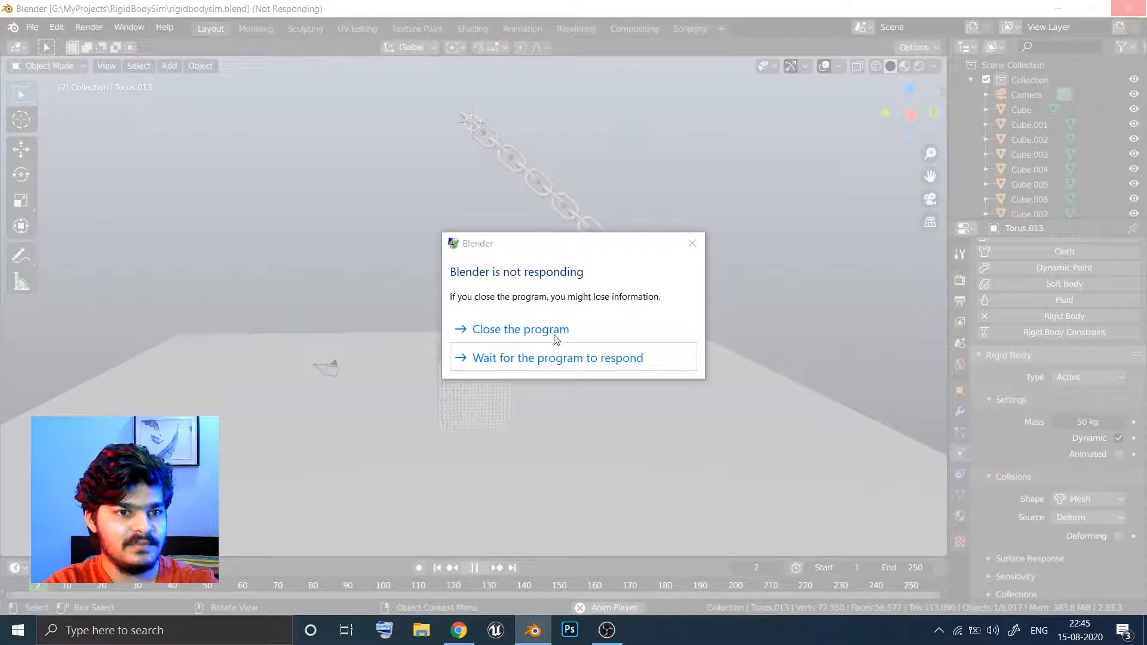
left_click(537, 329)
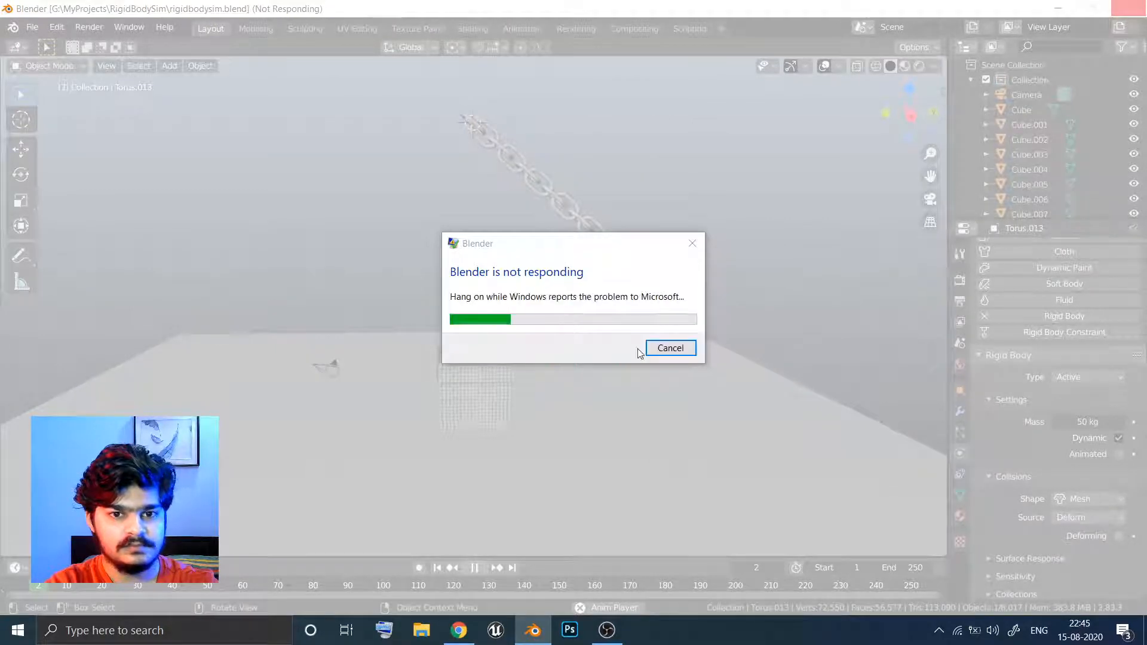
left_click(668, 346)
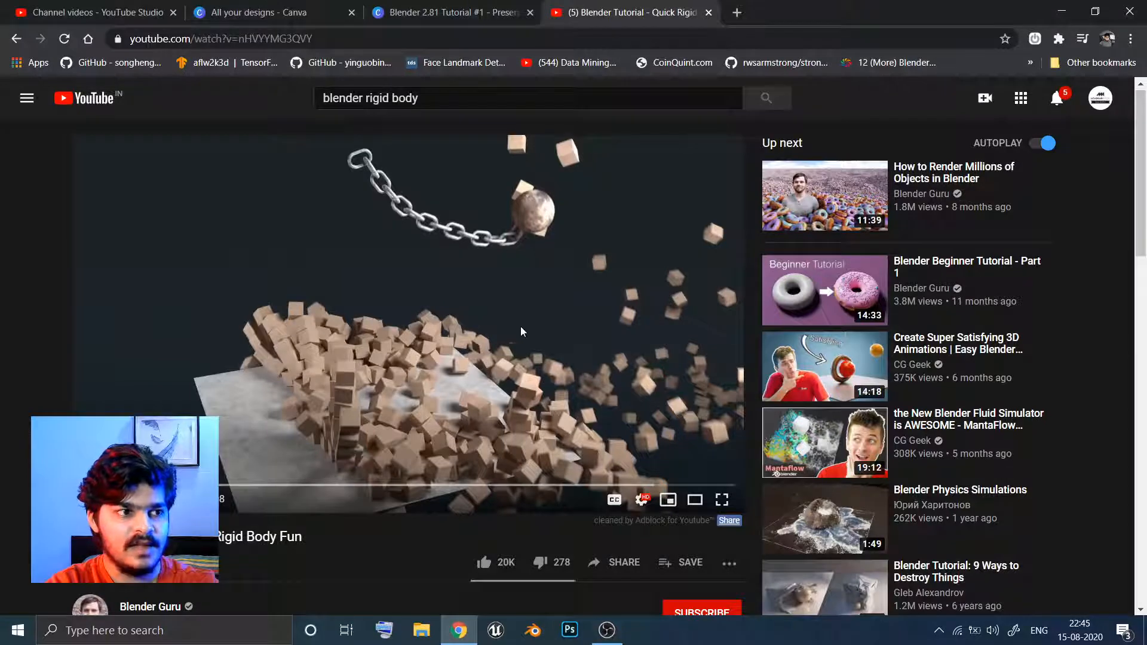
Minimize the browser and reopen the recent file rigidbodysim.blend in Blender
left_click(1061, 10)
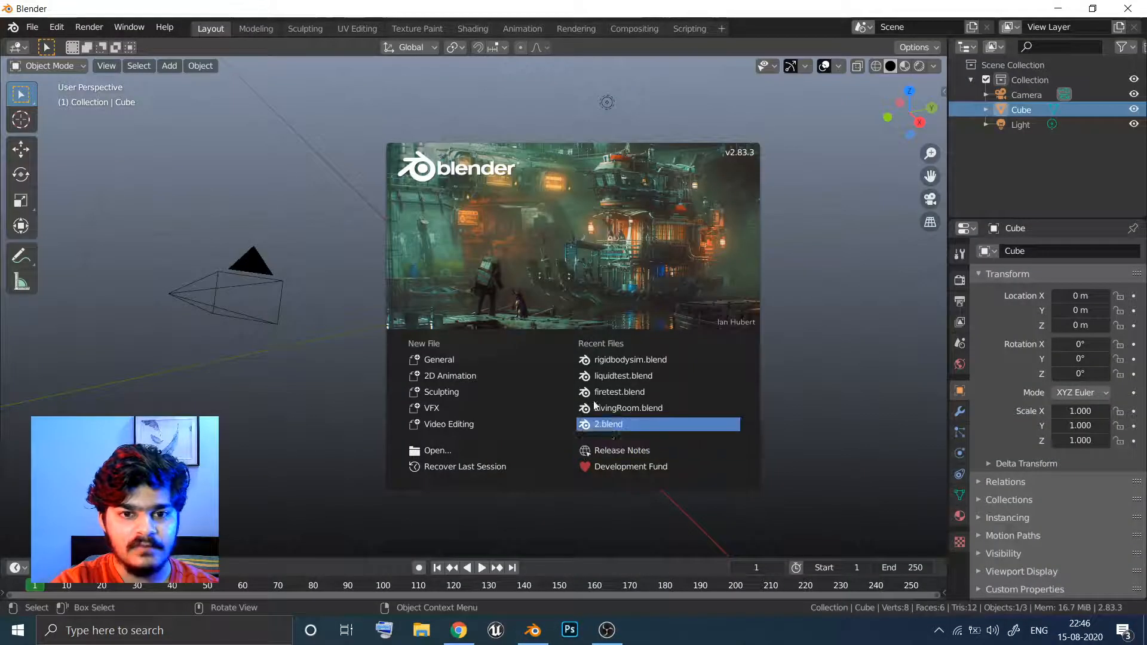
left_click(618, 360)
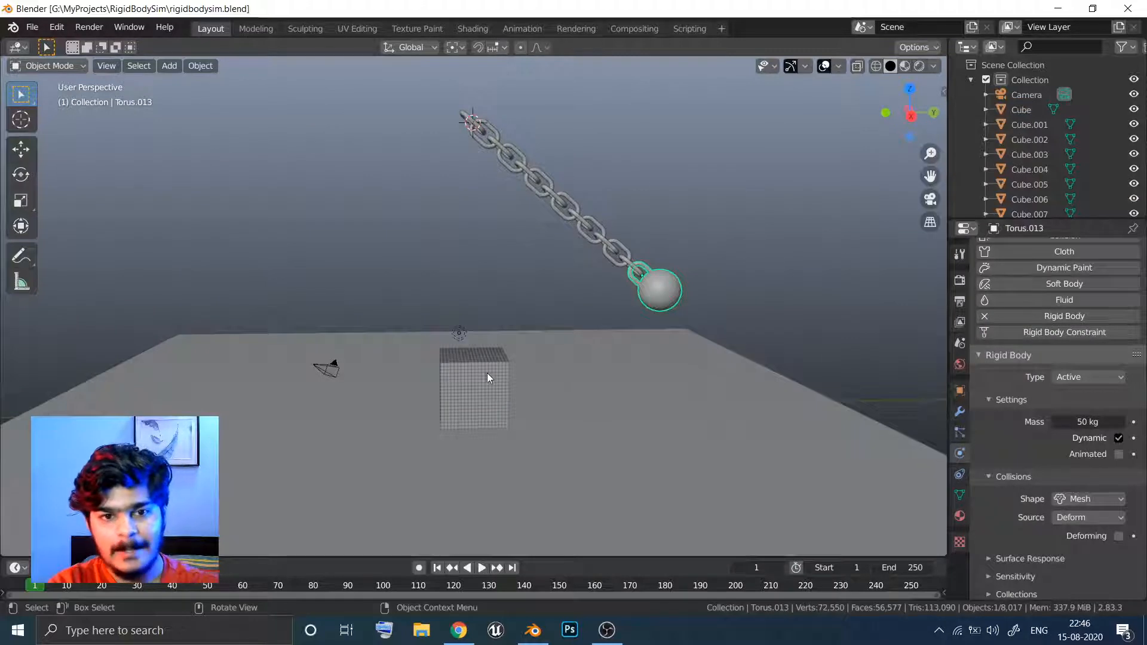
In the front wireframe view, select the entire block of small cubes and delete it
key("KP_1")
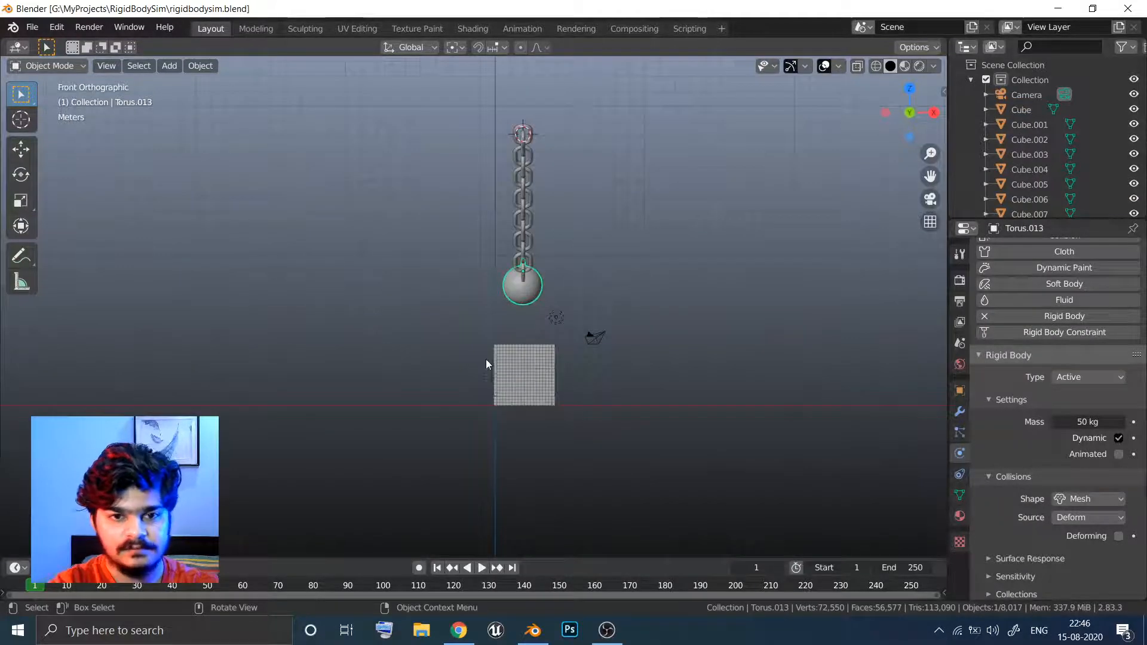
key("z")
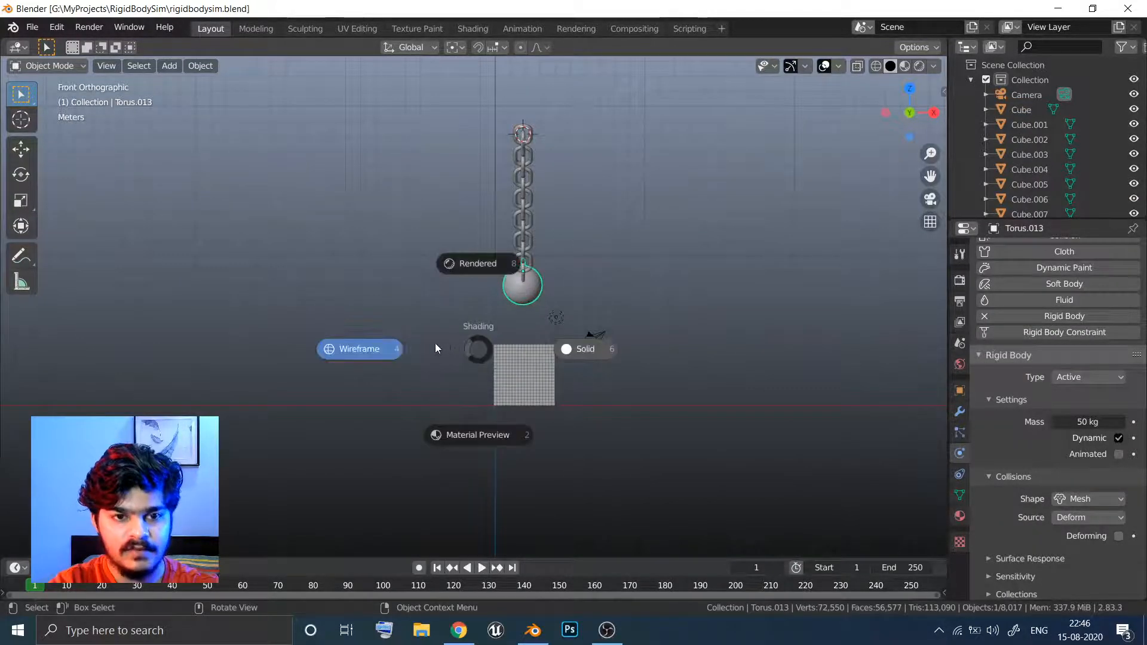
left_click(485, 340)
left_click_drag(479, 329, 583, 405)
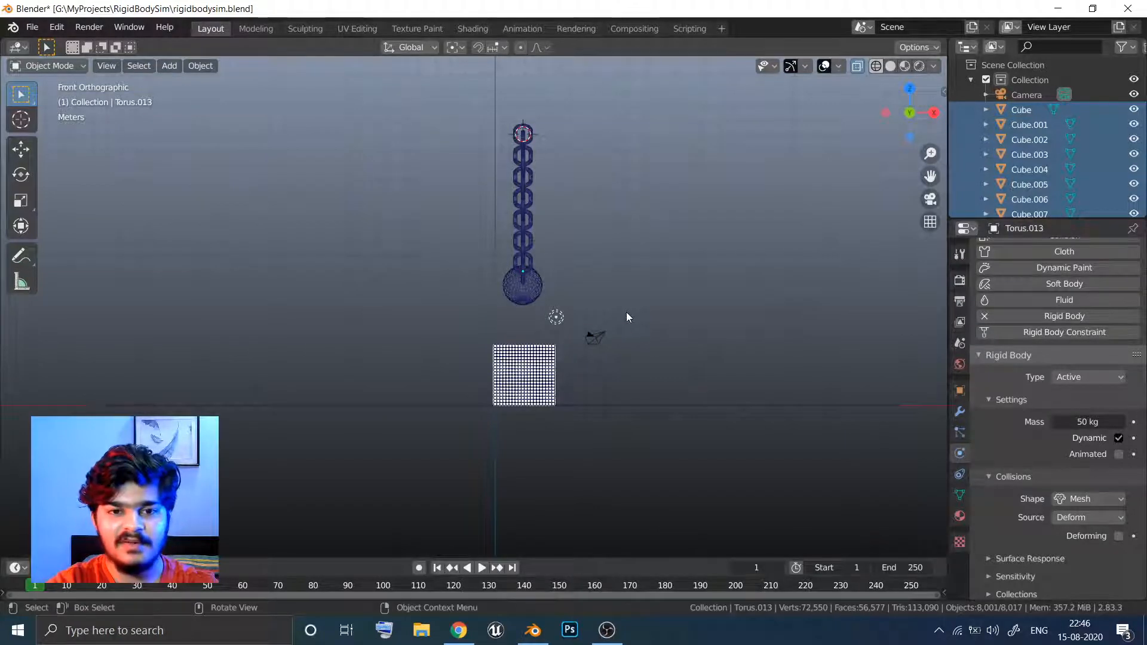
middle_click(611, 332)
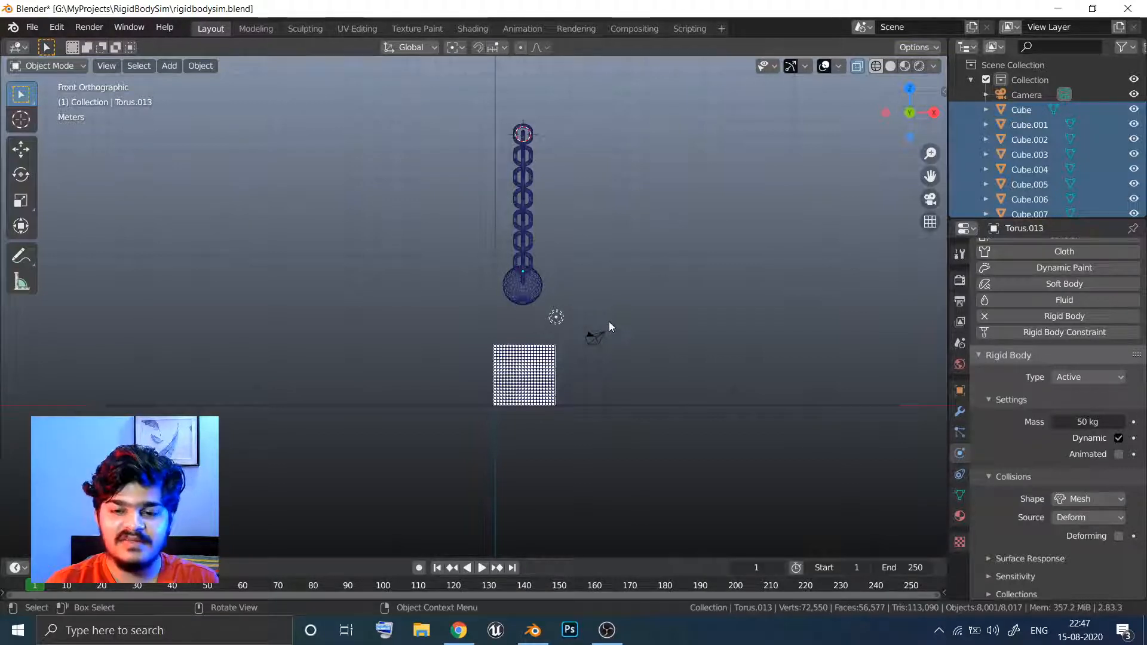
key("Delete")
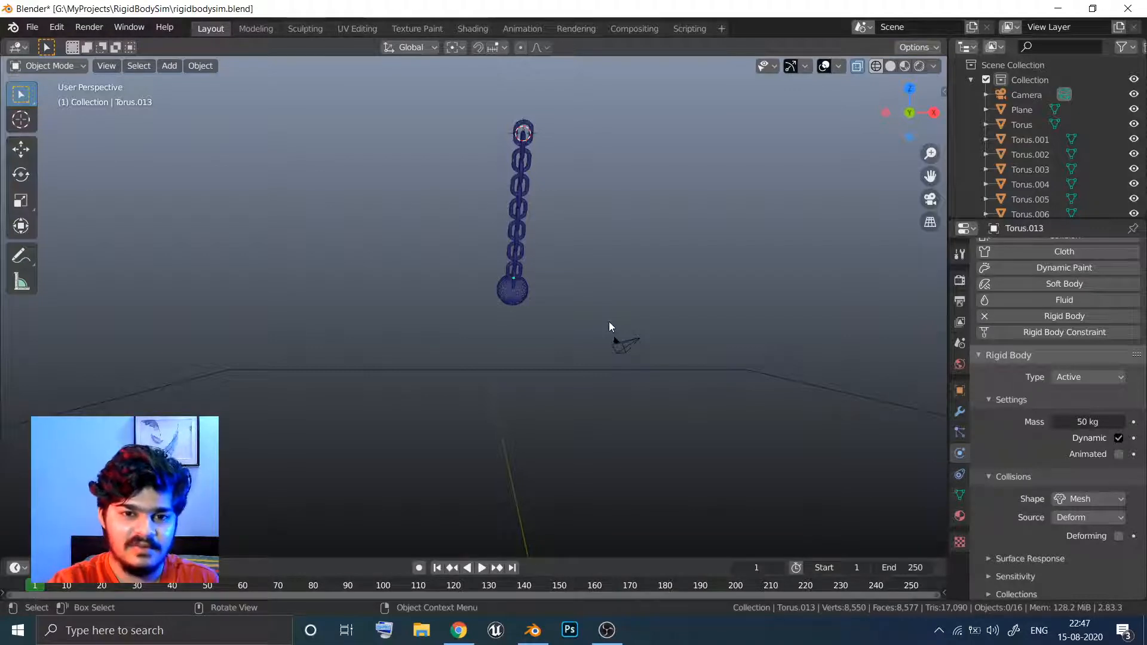
Return the viewport to solid shading and snap the 3D cursor to the world origin
middle_click_drag(610, 326, 469, 345)
key("z")
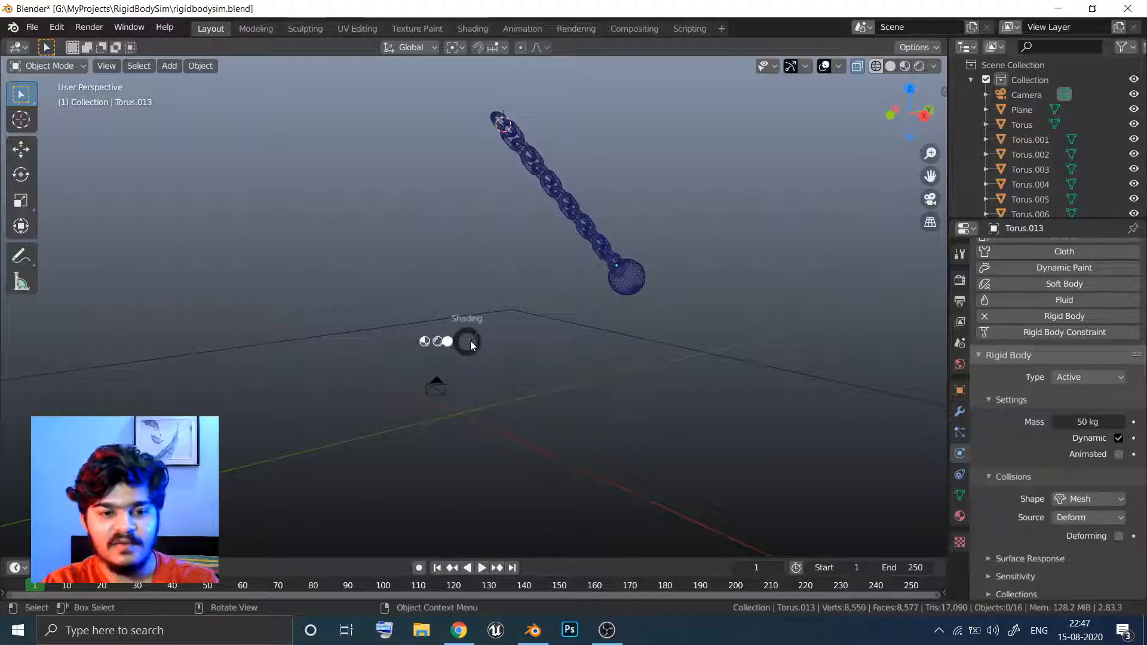
left_click(557, 339)
mouse_move(549, 341)
middle_mouse_down()
mouse_move(575, 390)
mouse_move(488, 387)
mouse_move(546, 359)
mouse_move(518, 306)
middle_mouse_up()
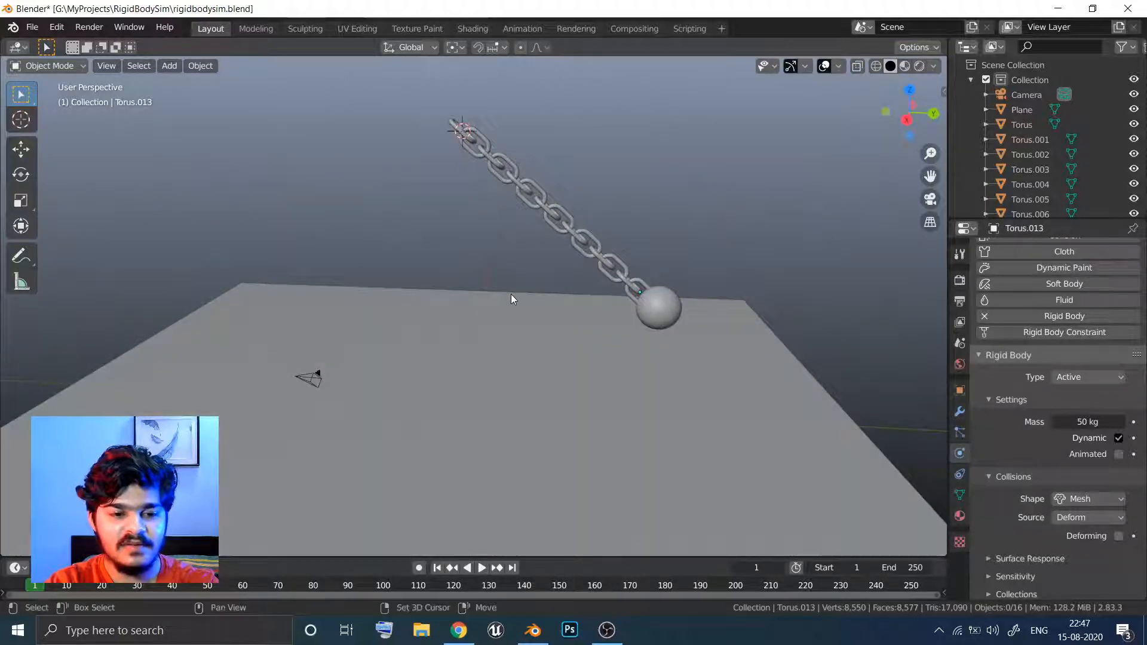
key("shift+s")
left_click(427, 351)
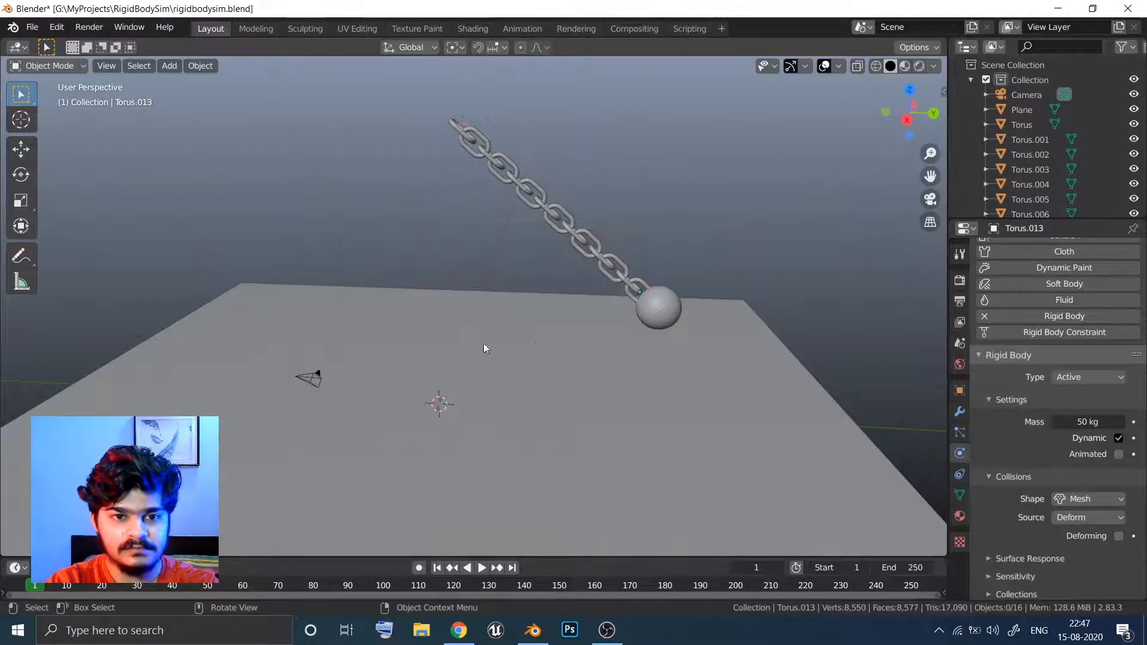
key("shift+s")
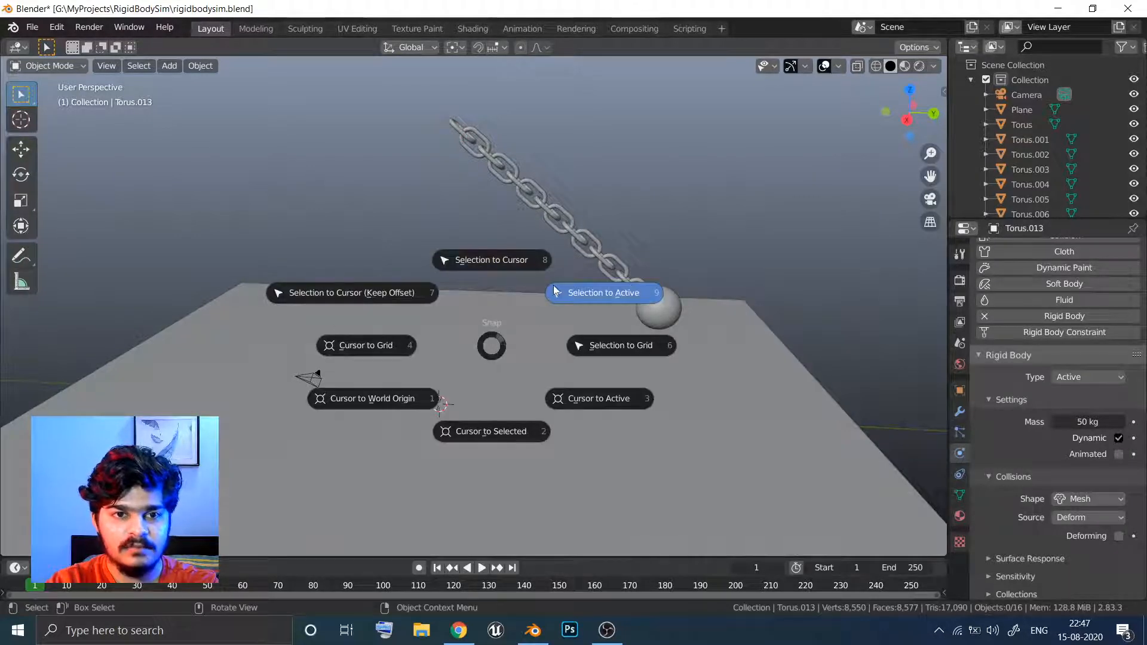
left_click(437, 181)
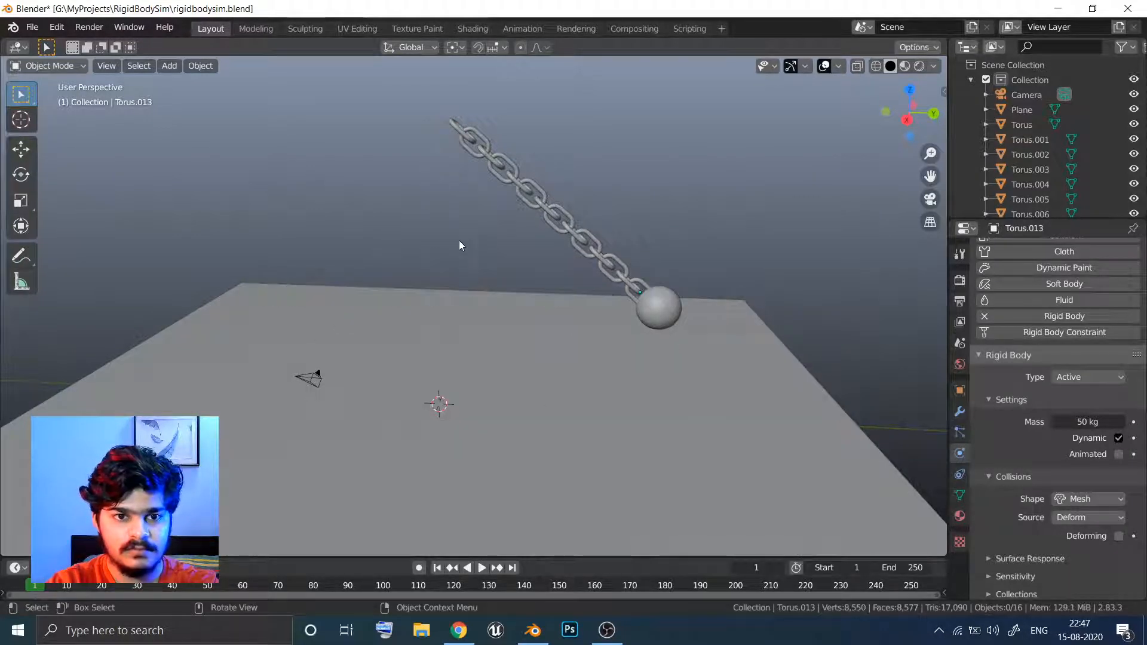
Add a cube at the world origin and raise it 1 m along Z onto the plane
key("shift+a")
mouse_move(473, 309)
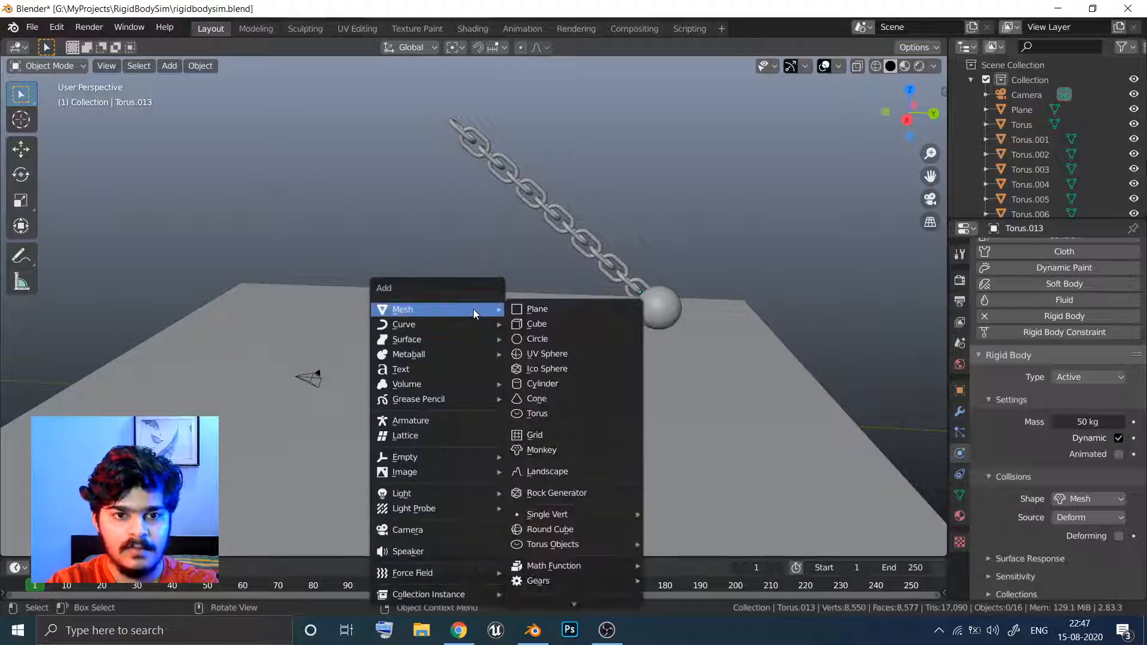
left_click(532, 324)
key("g")
key("z")
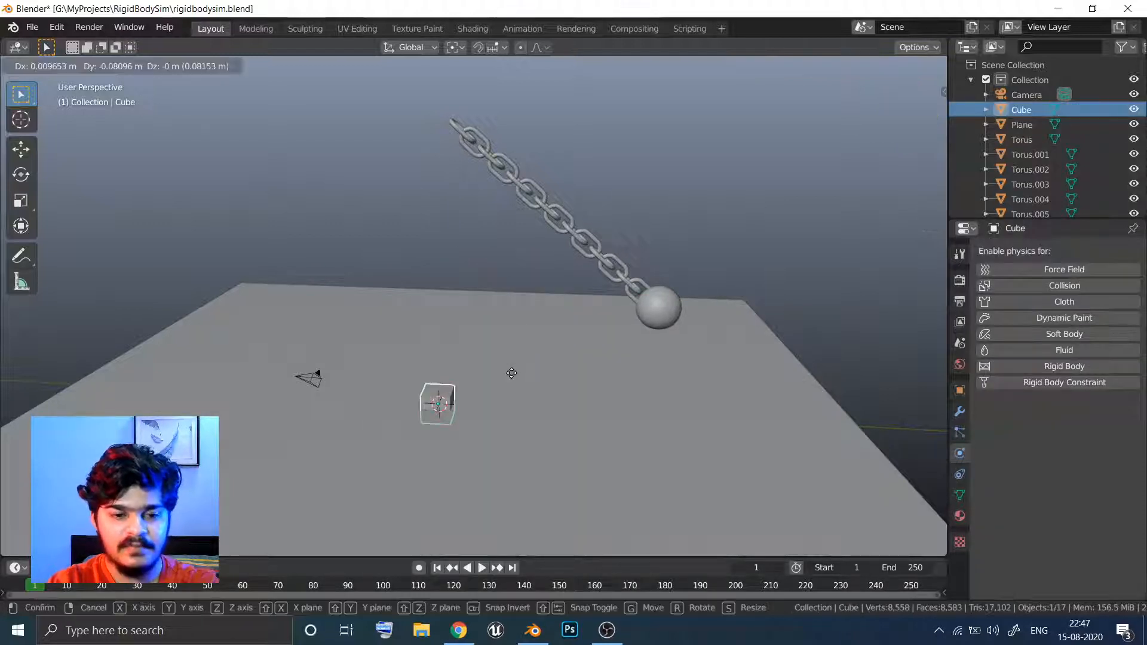
key("1")
key("Return")
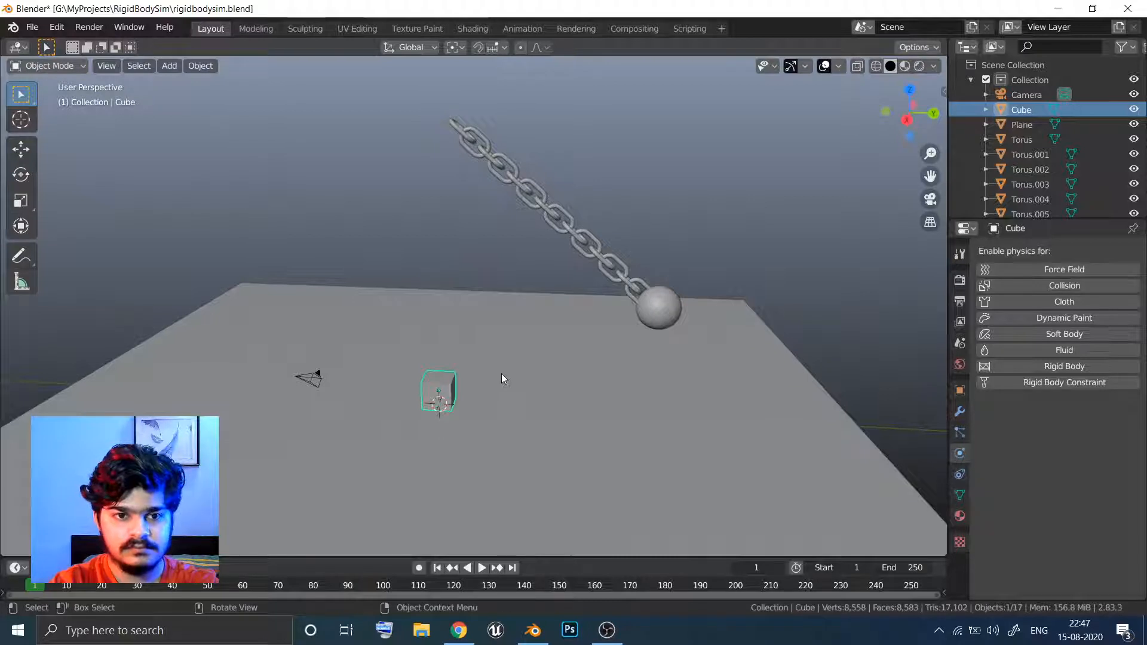
Set the transform pivot point to 3D Cursor and scale the cube by 0.5
middle_click_drag(501, 375, 621, 395)
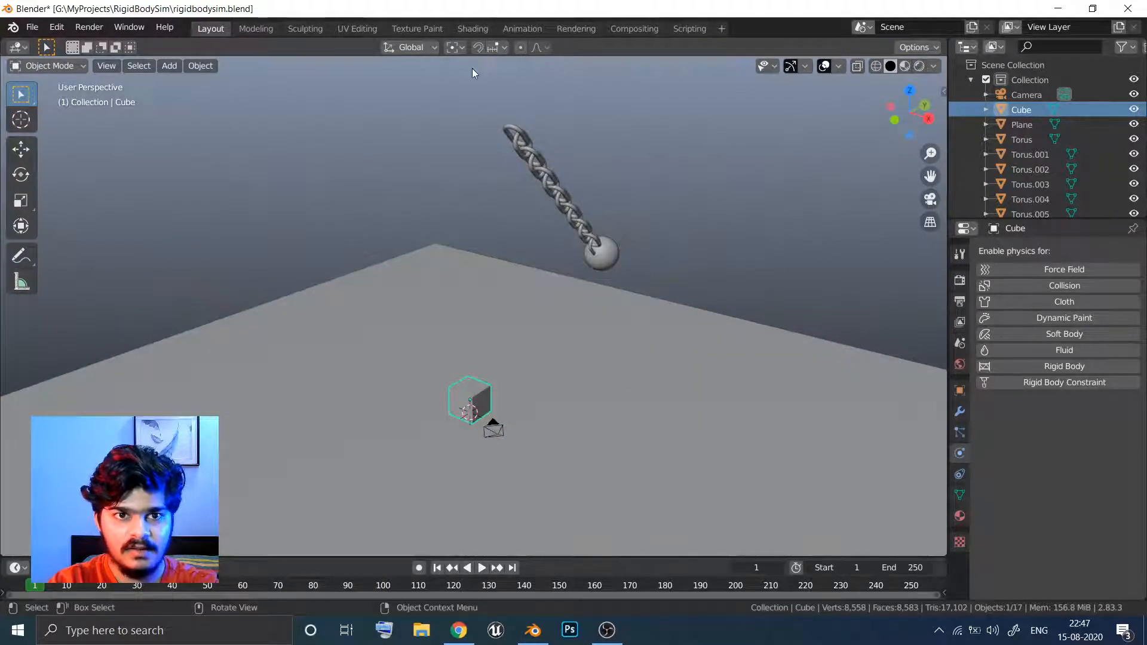
left_click(461, 47)
left_click(486, 79)
type("s")
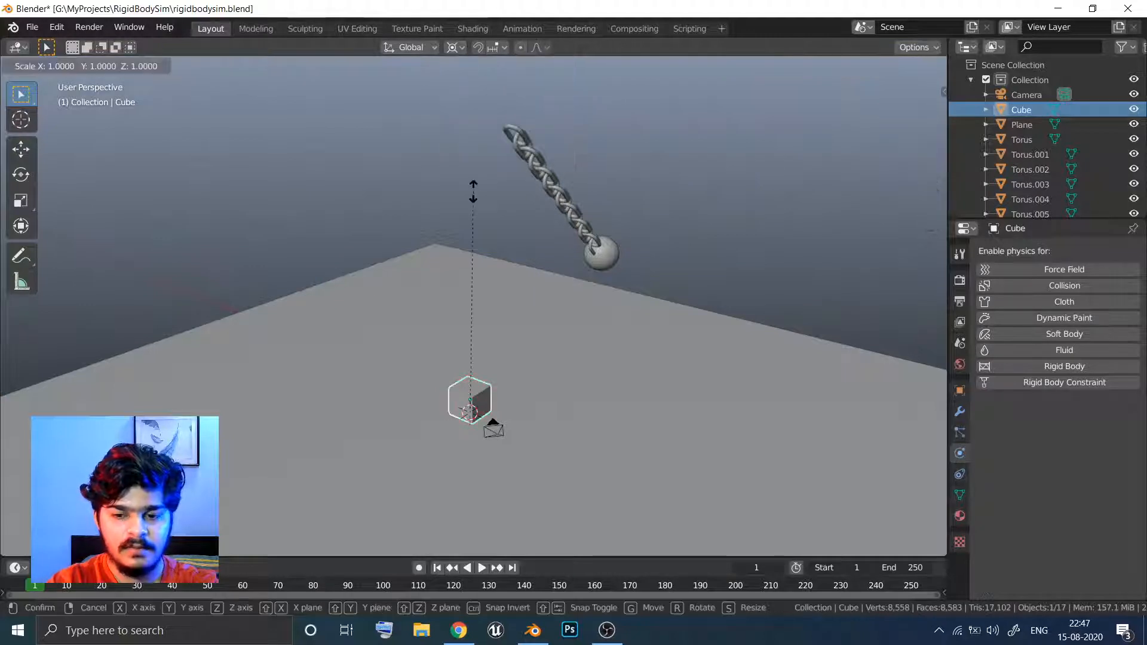
type("0.5")
key("Return")
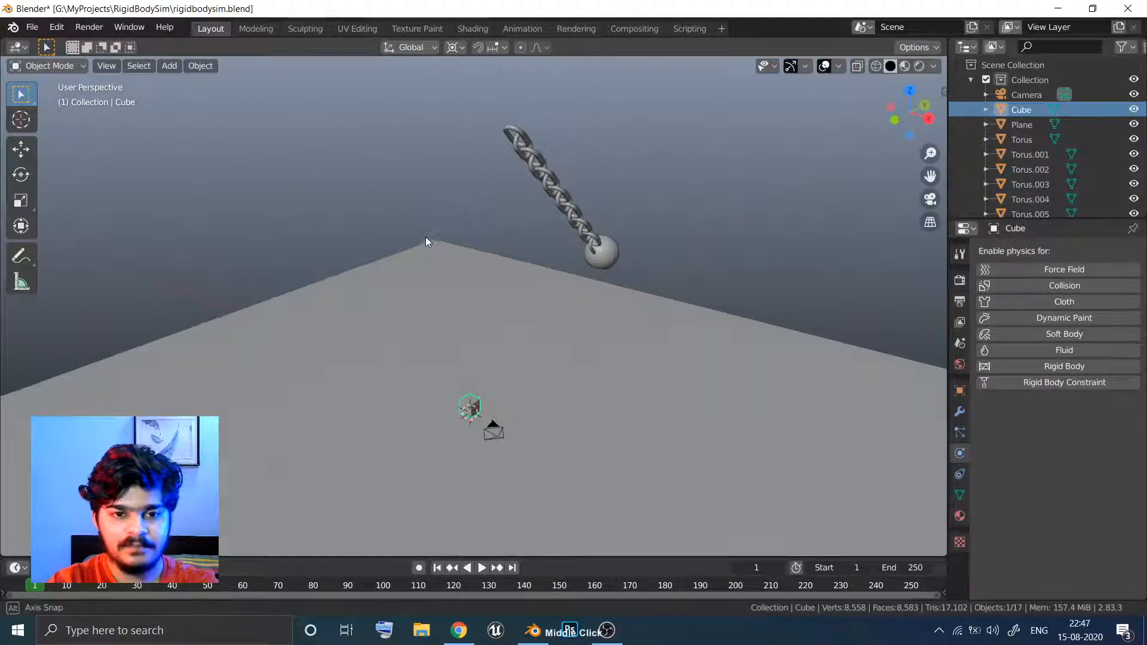
Add an Array modifier to the cube with a count of 5
middle_click_drag(425, 237, 497, 249)
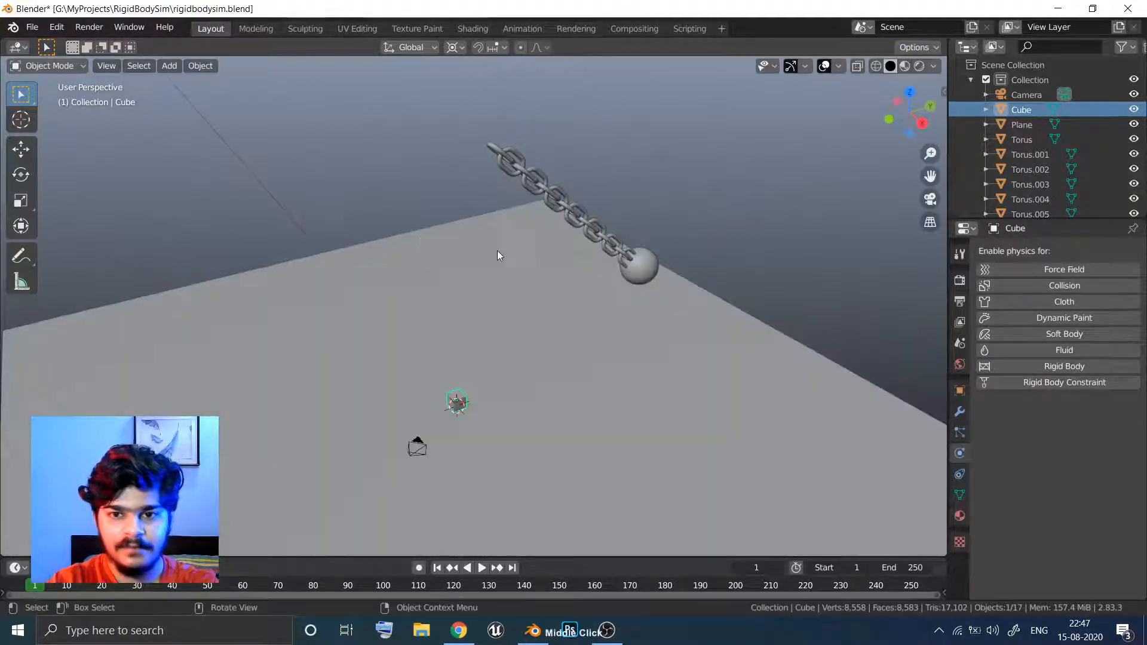
left_click(959, 411)
left_click(1030, 249)
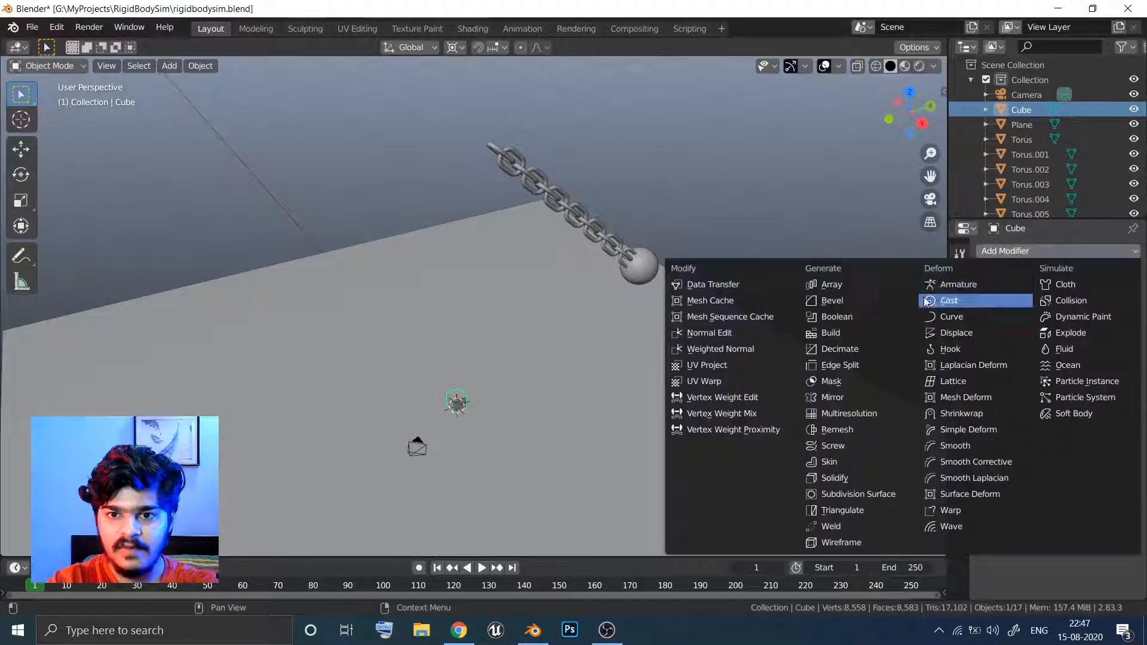
left_click(858, 283)
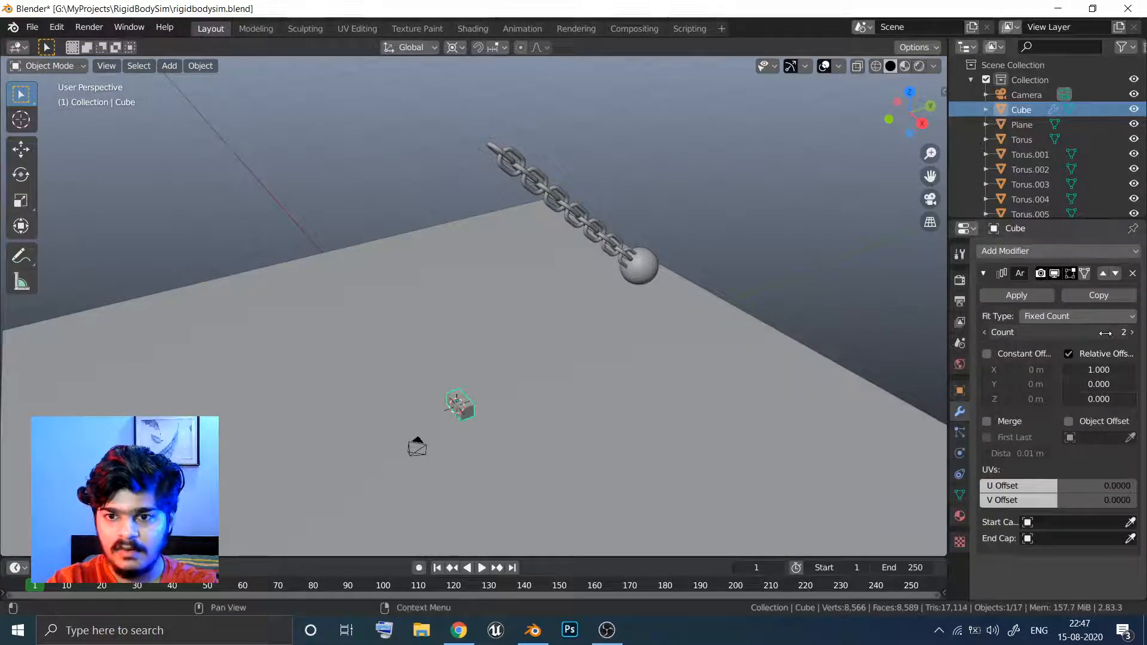
left_click_drag(1104, 333, 1116, 332)
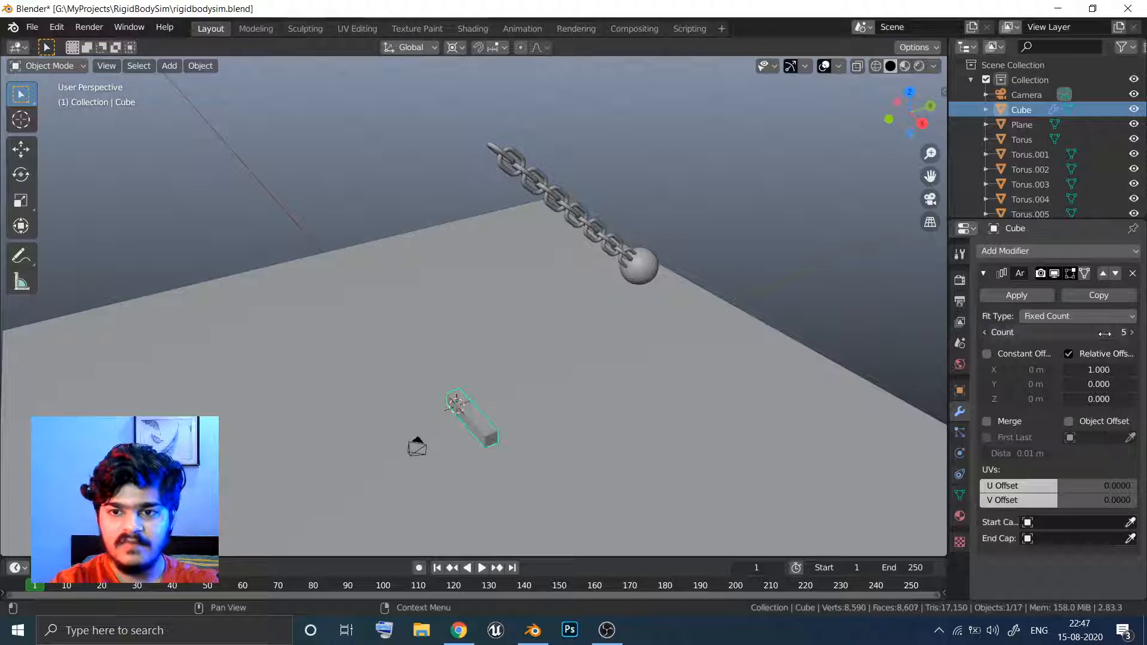
Set the Array modifier's relative X offset to 1.02
left_click(1101, 366)
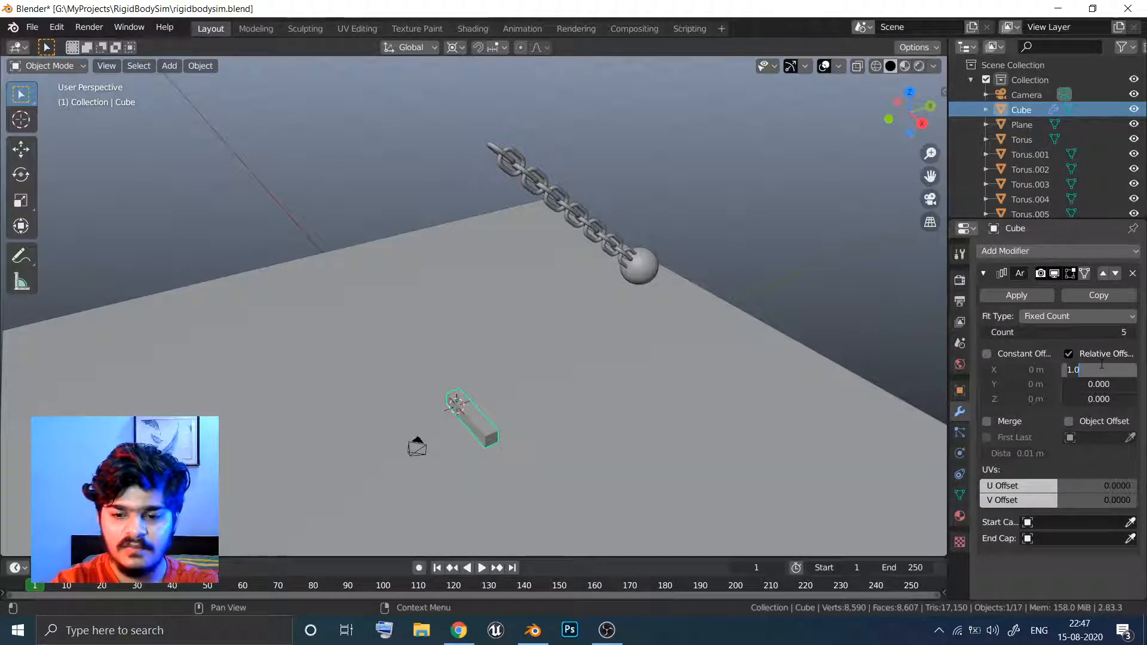
key("BackSpace")
key("BackSpace")
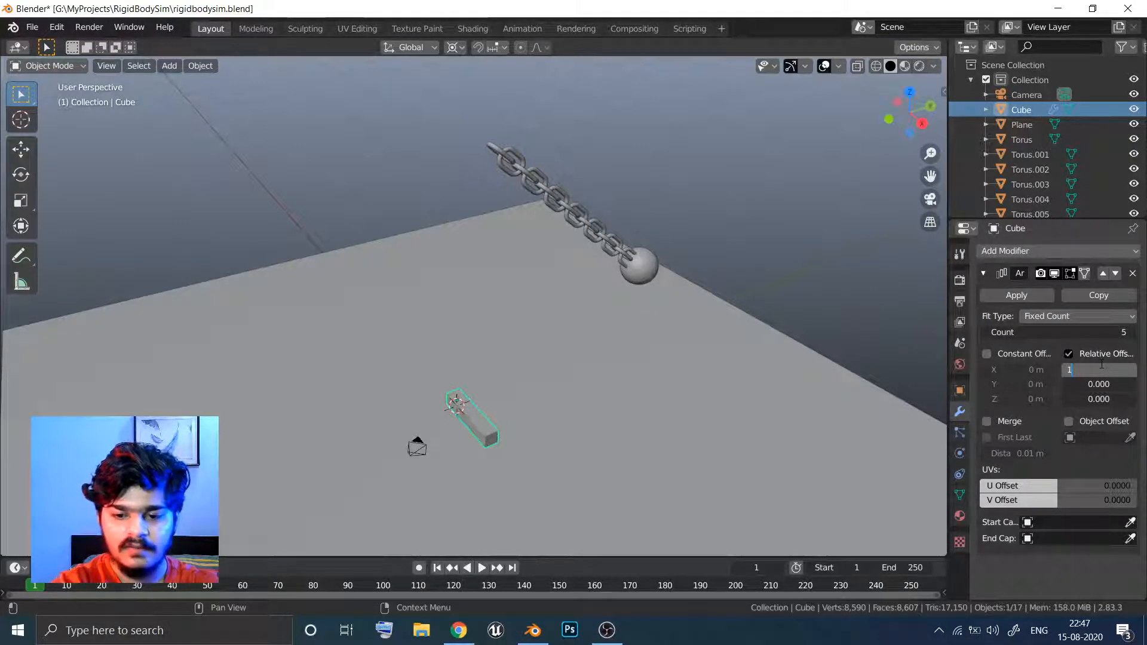
type(".0")
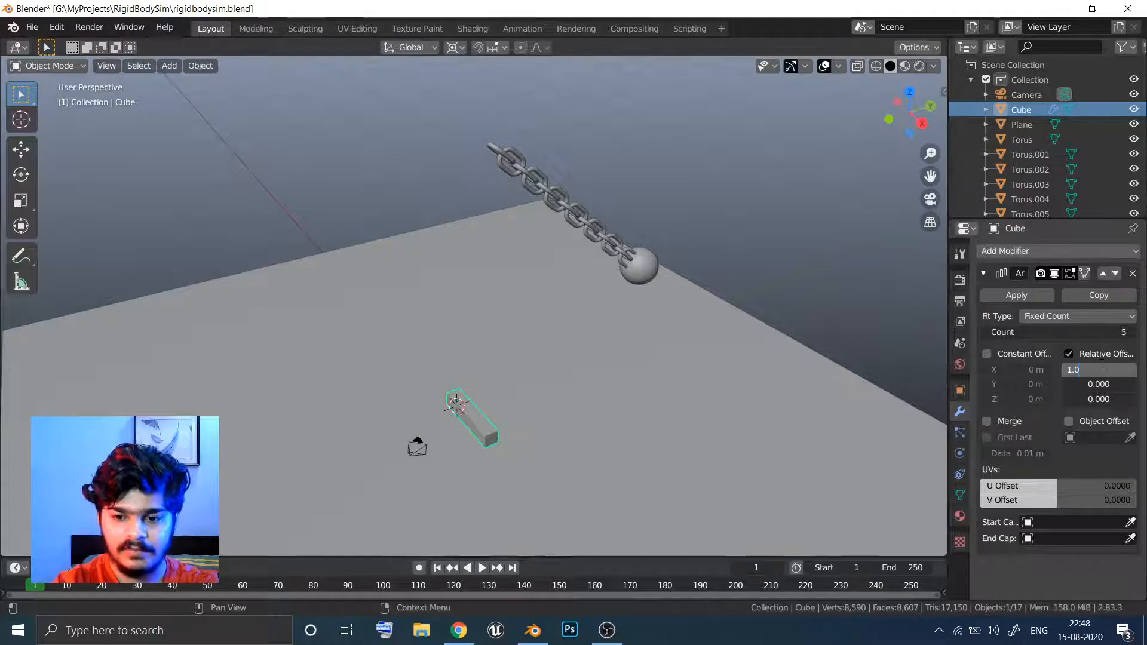
type("2")
key("Return")
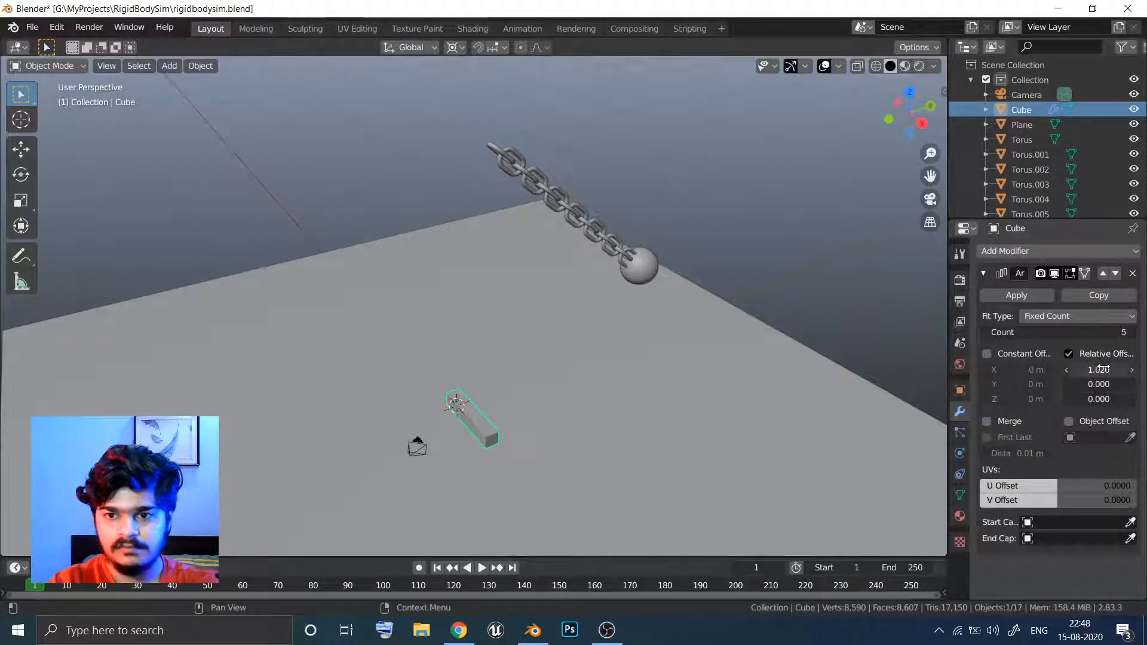
Add a second Array modifier to the cube and set its relative X offset to 0
left_click(984, 274)
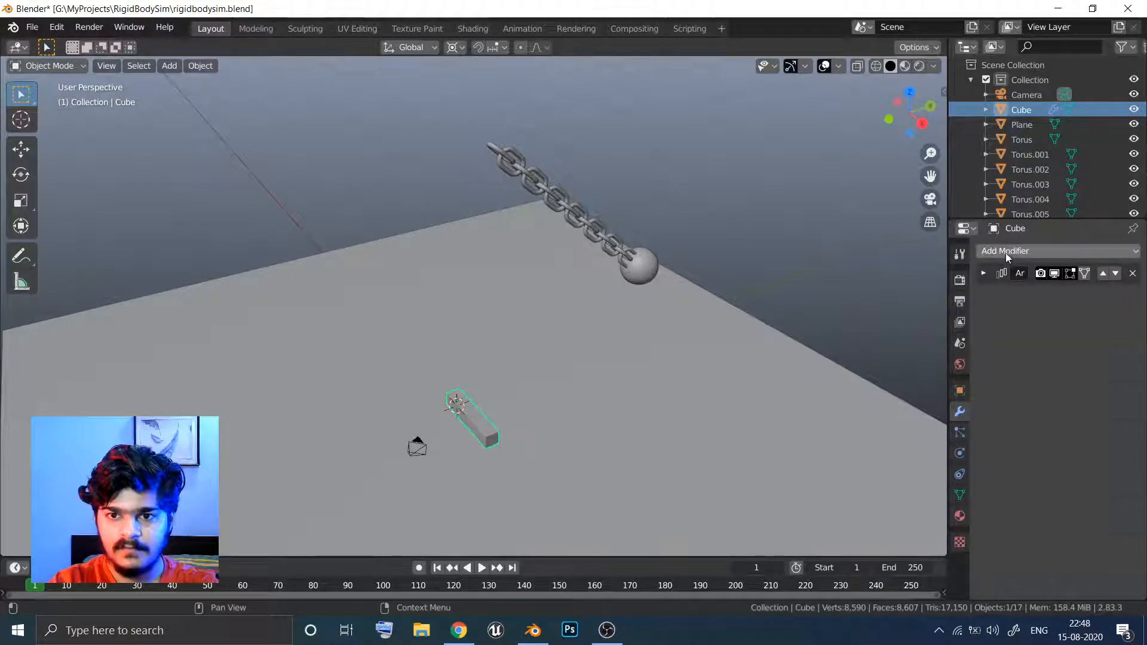
left_click(1005, 252)
right_click(854, 284)
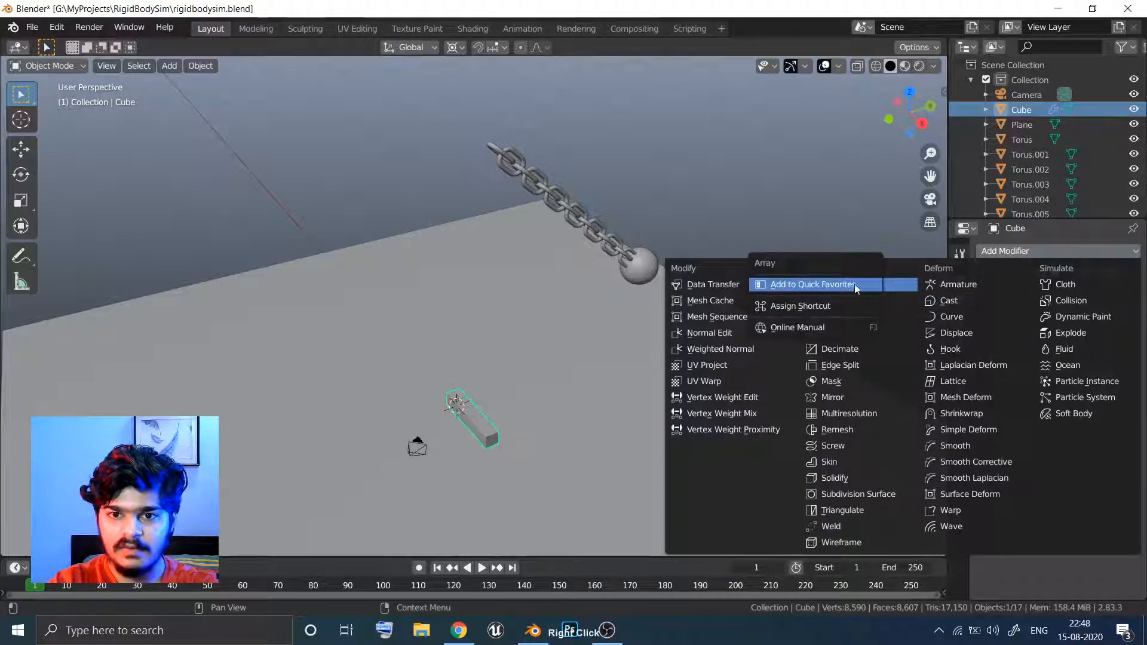
left_click(888, 281)
left_click(889, 281)
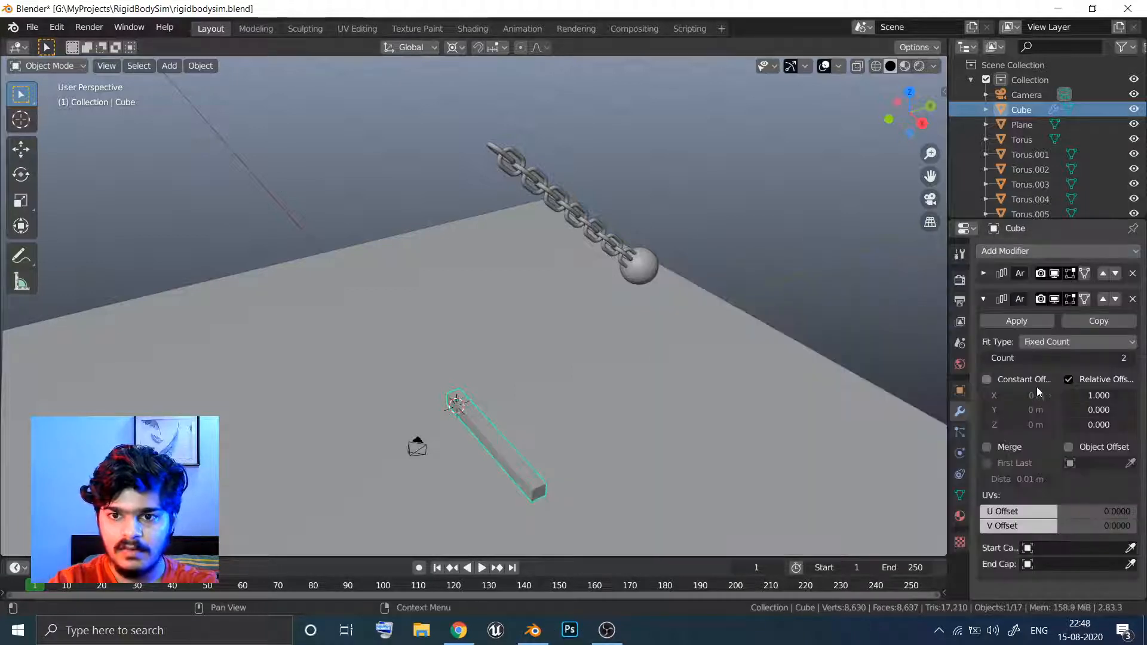
left_click(1090, 394)
type("0")
key("Return")
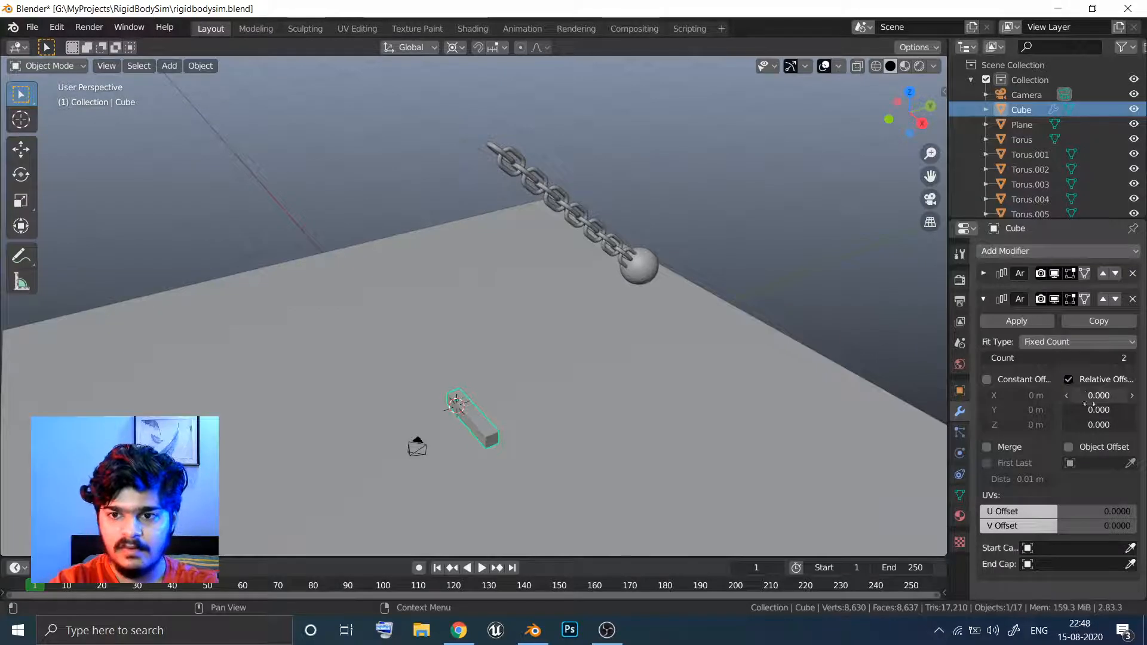
Give the second Array modifier a relative Y offset of 1.02 and a count of 5
left_click(1093, 410)
type("0.0")
key("BackSpace")
key("BackSpace")
key("BackSpace")
type("1.02")
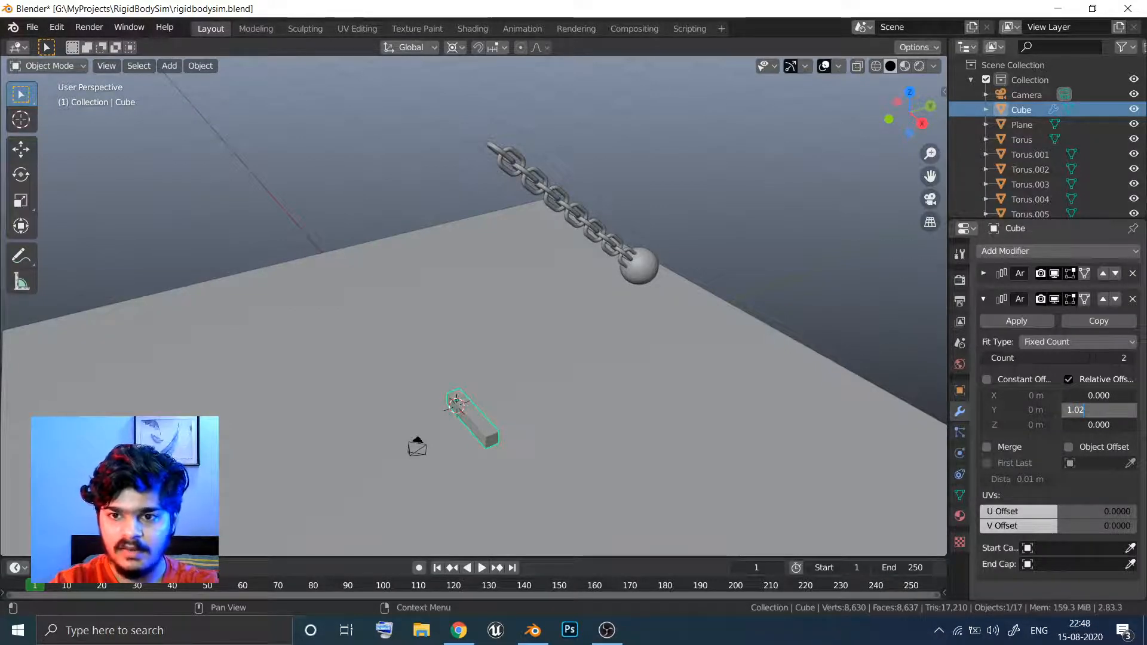
key("Return")
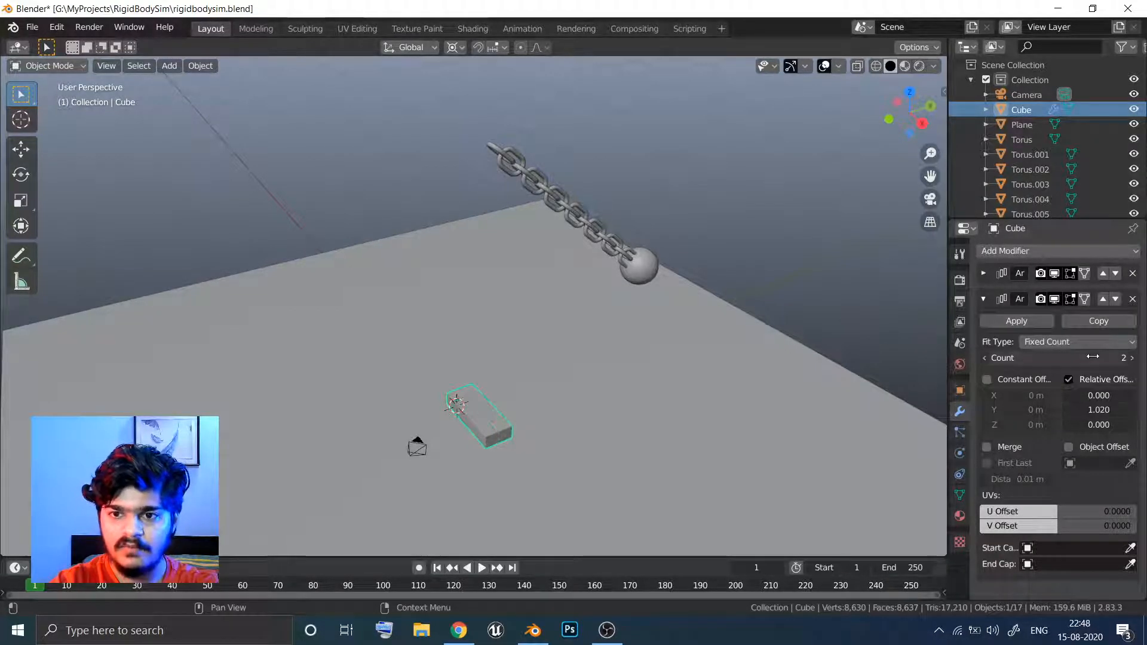
left_click_drag(1075, 357, 1092, 354)
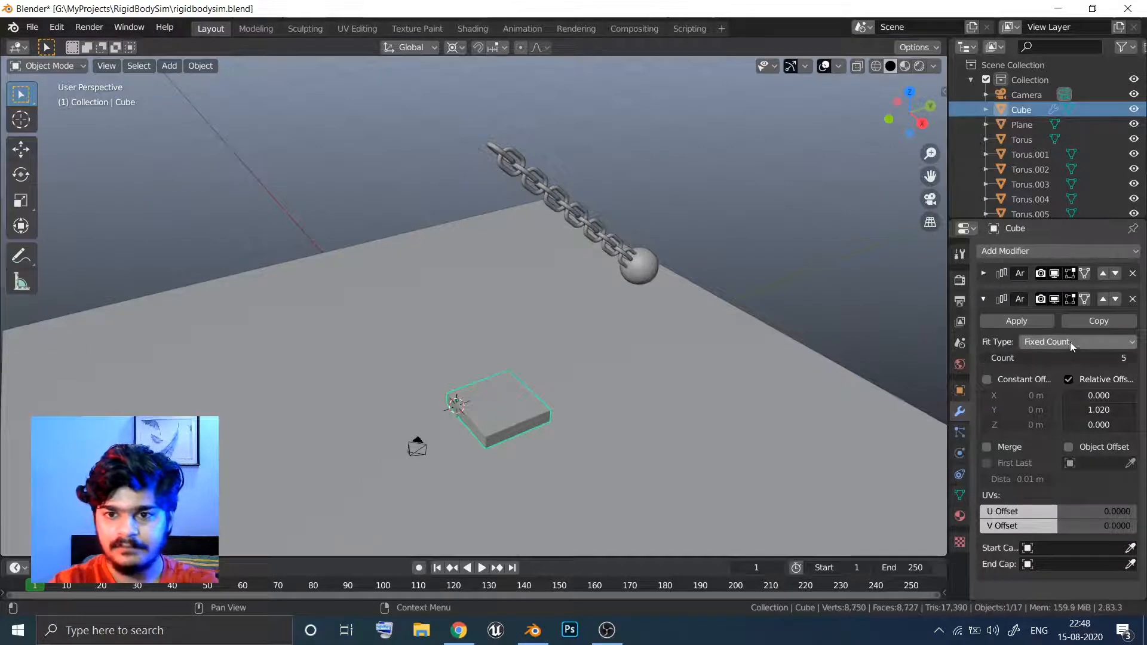
Add a third Array modifier to the cube and set its relative X offset to 0
left_click(1023, 323)
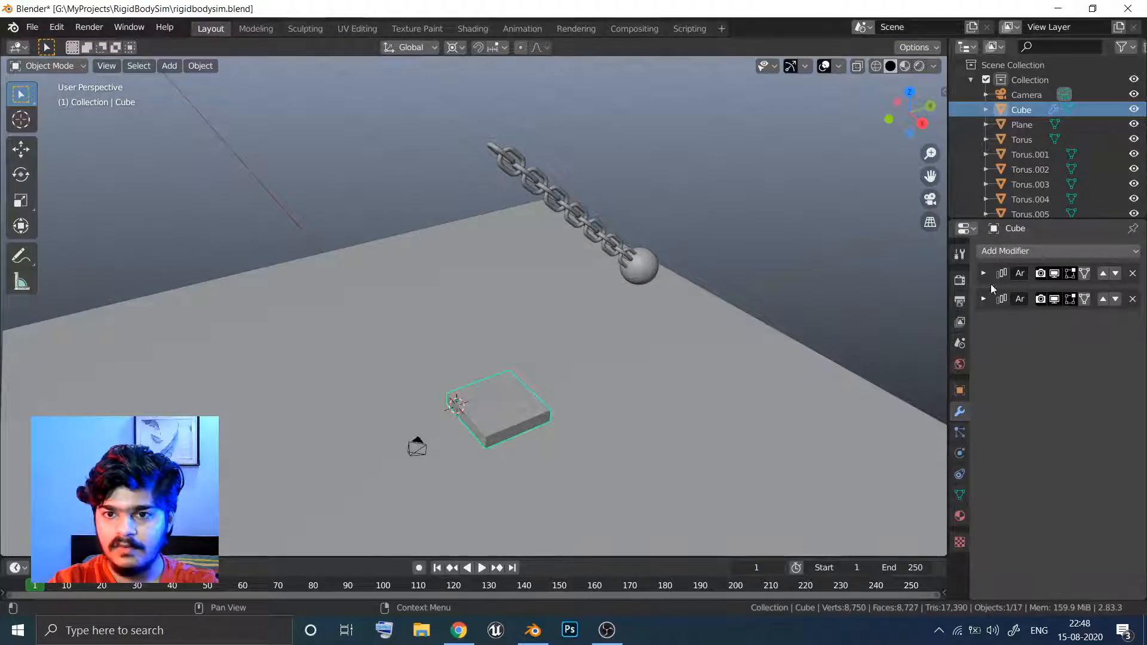
left_click(1015, 251)
left_click(866, 281)
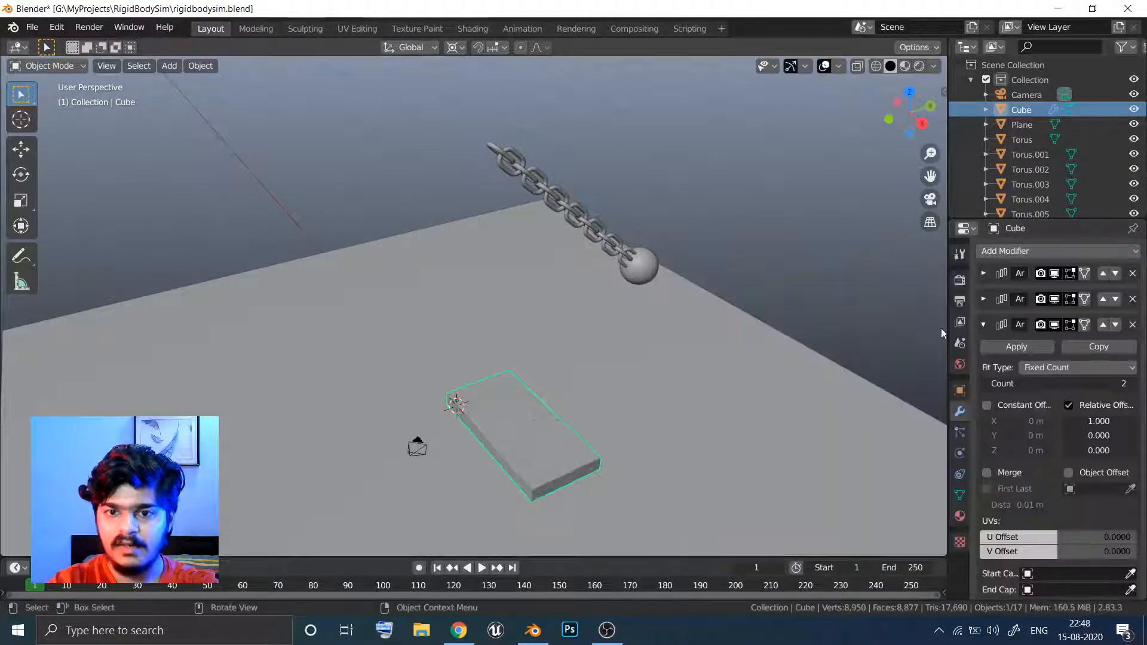
left_click(1090, 421)
type("0")
key("Return")
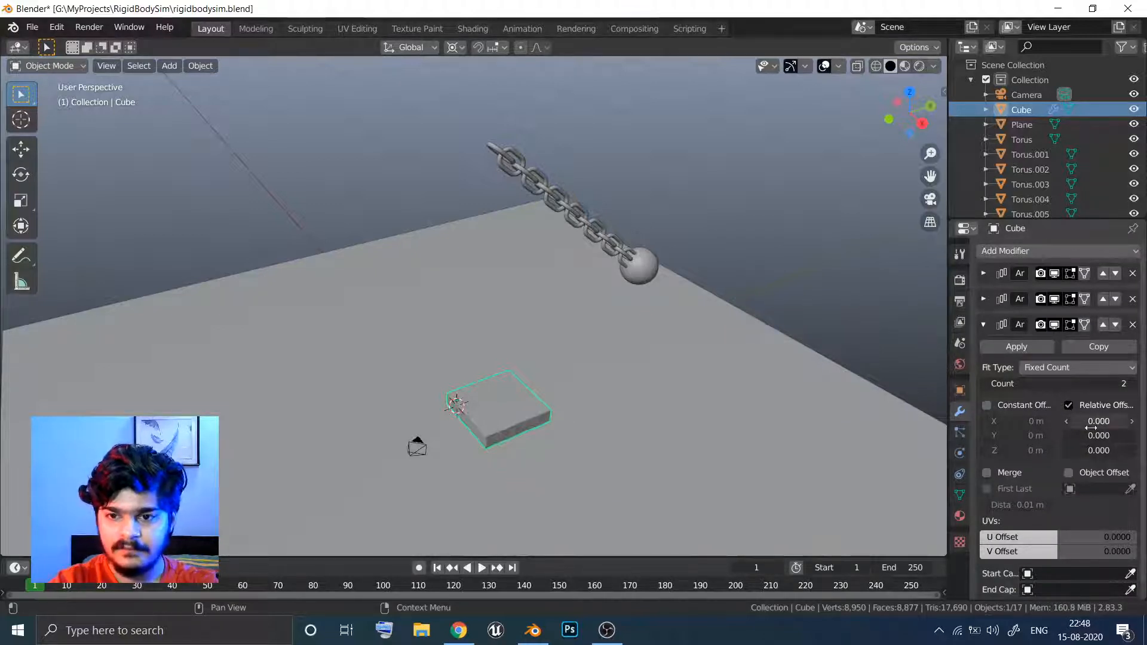
Give the third Array modifier a relative Z offset of 1.02 and a count of 5
left_click(1093, 450)
type("0.0")
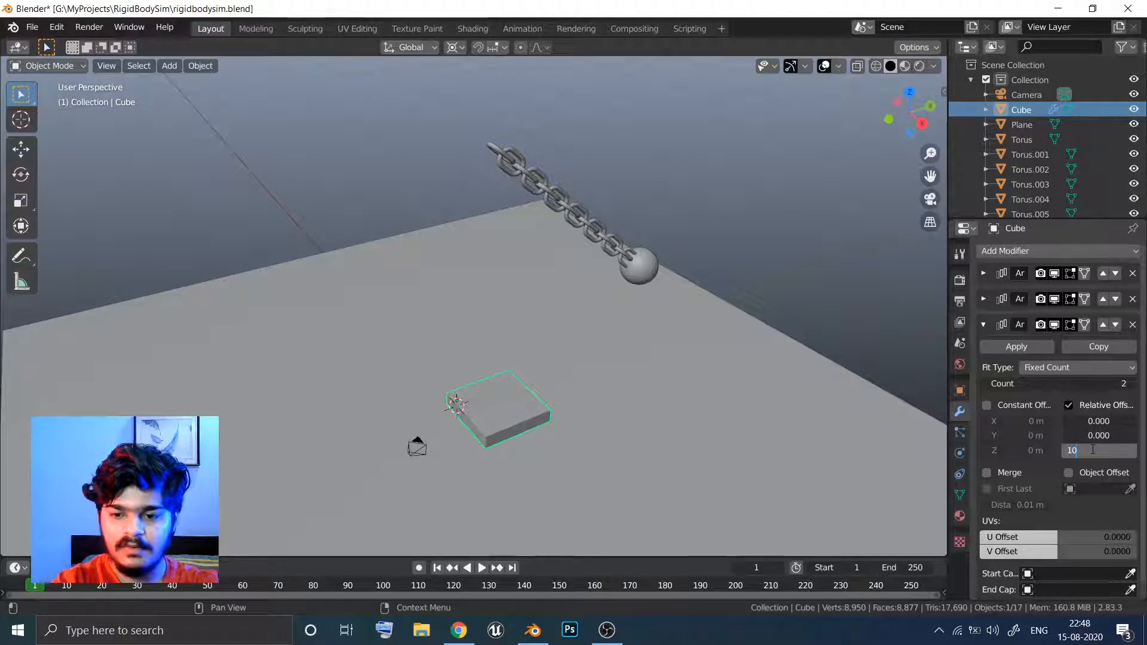
type("1.02")
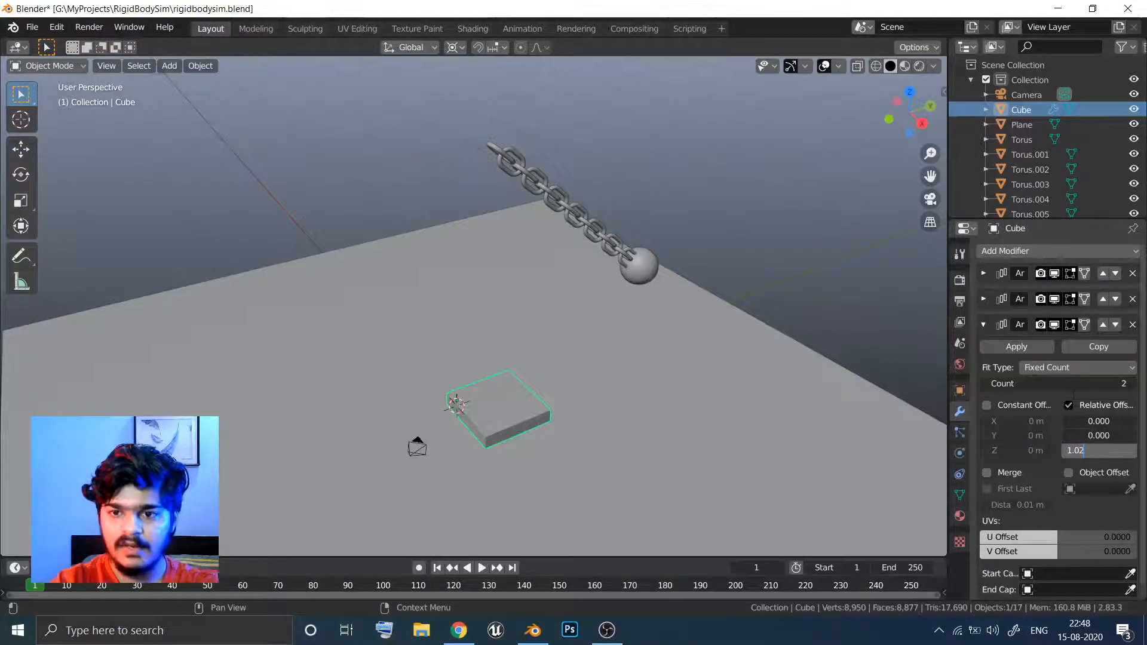
key("Return")
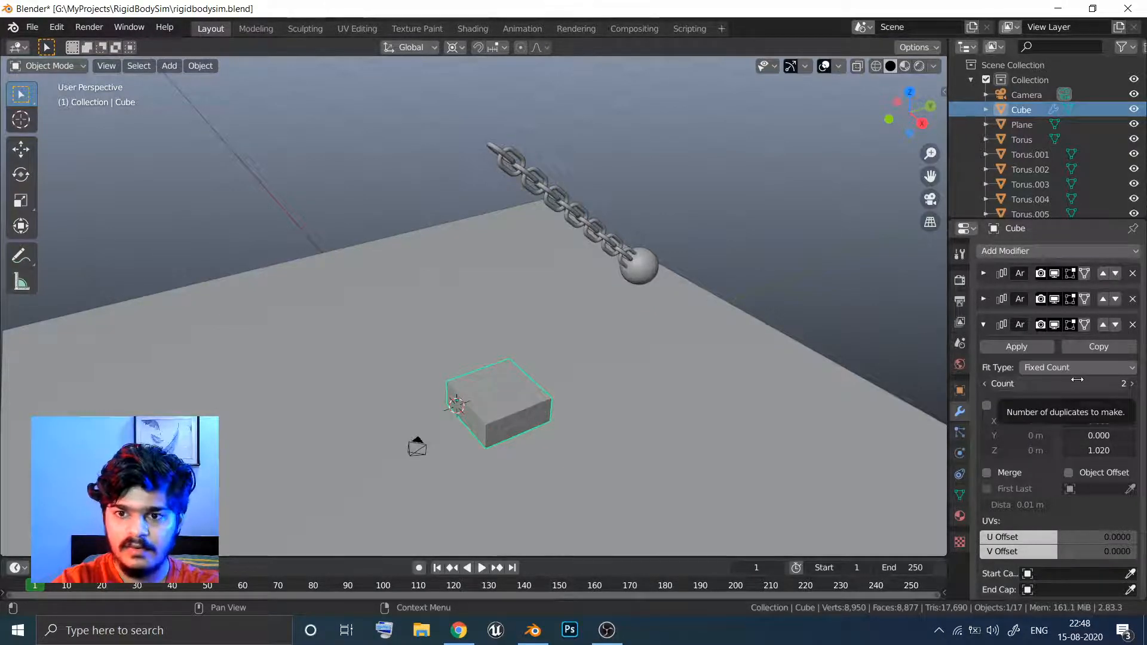
left_click(1078, 381)
type("5")
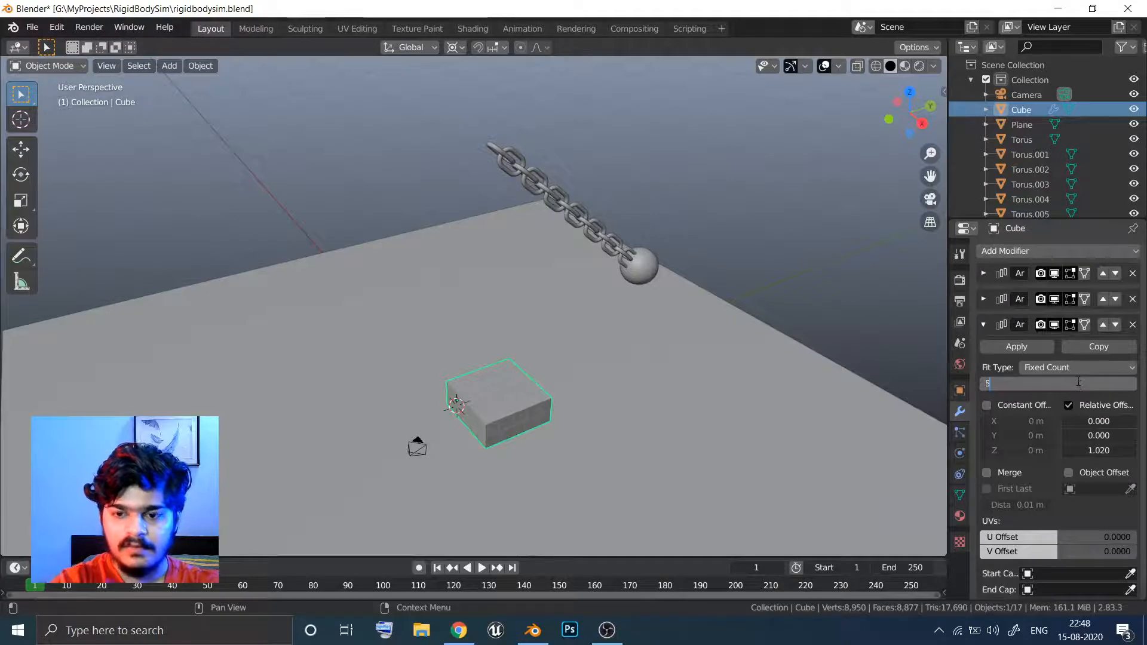
key("Return")
Enable Rigid Body physics on the arrayed cube, keeping the Active type and Convex Hull collision shape
left_click(960, 453)
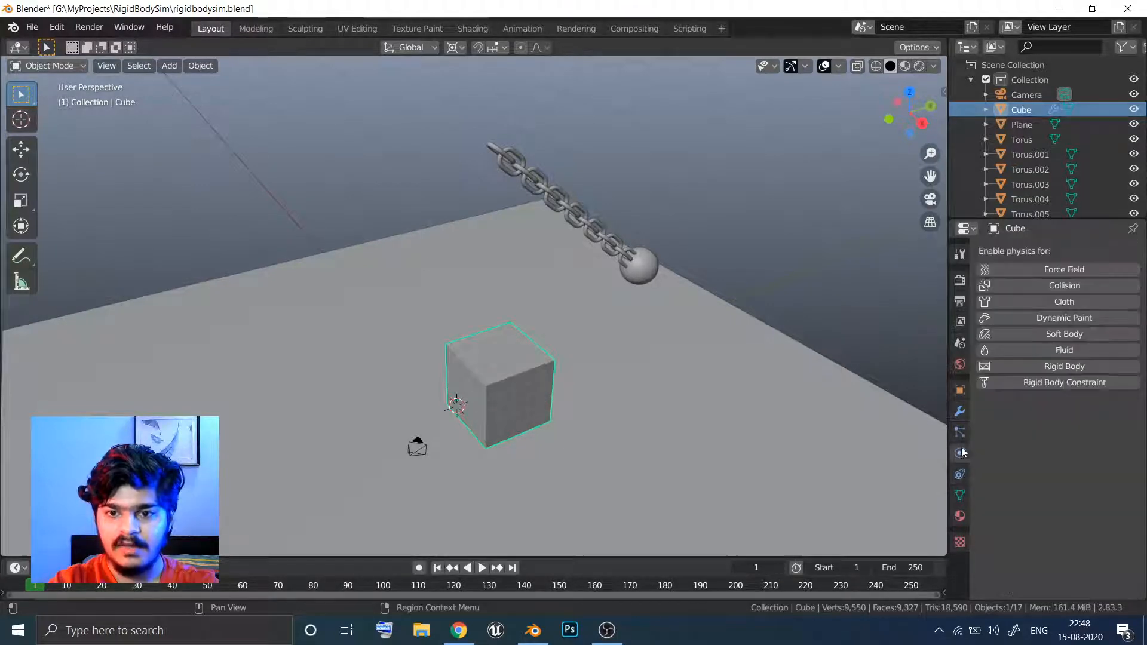
left_click(1028, 366)
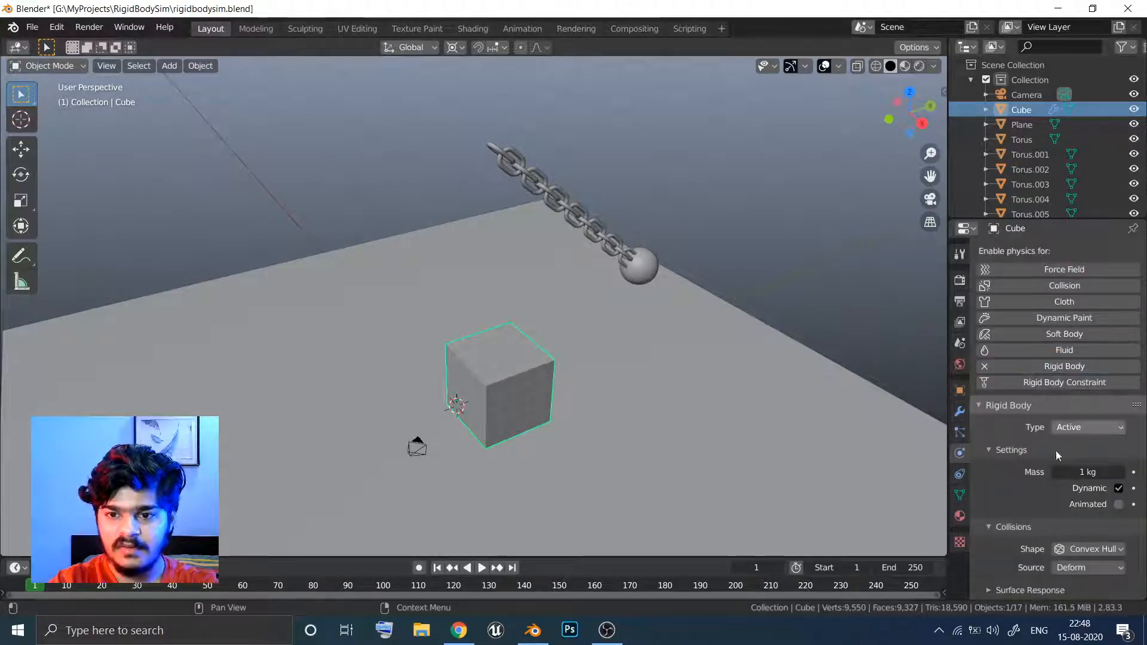
left_click(1075, 548)
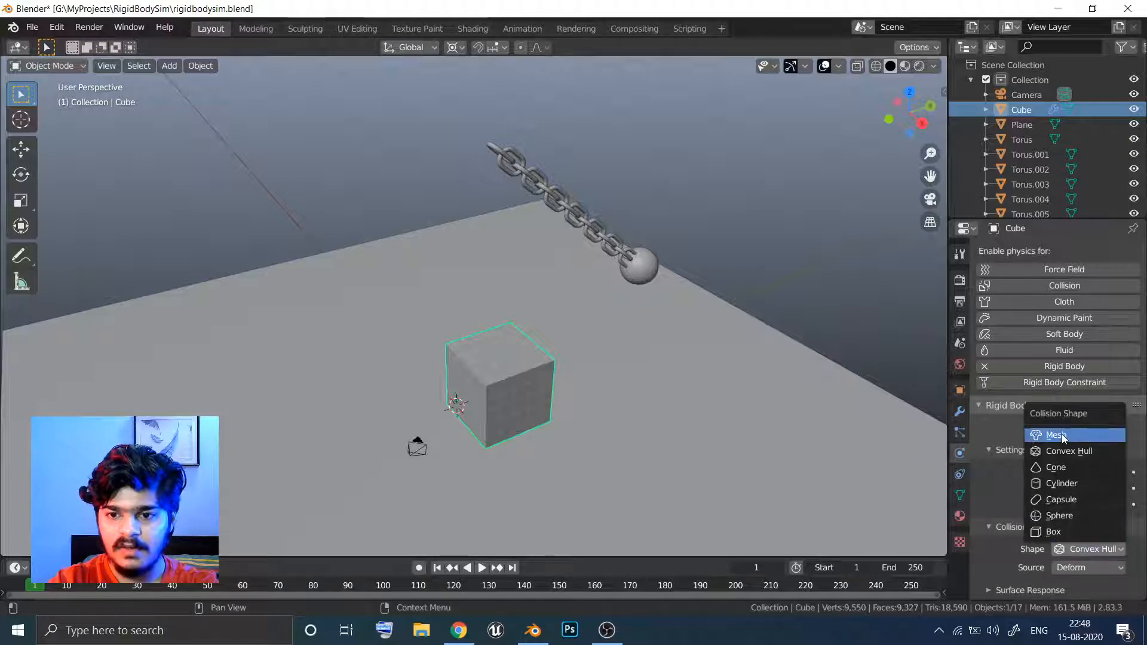
left_click(1003, 493)
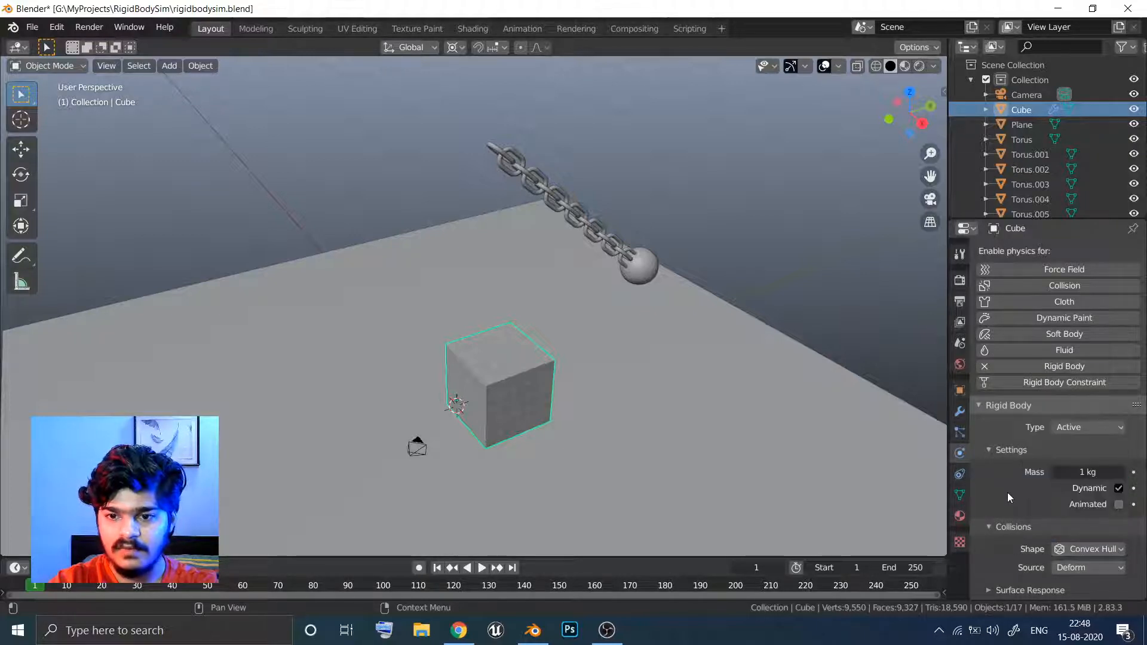
middle_click_drag(1014, 468, 1015, 456)
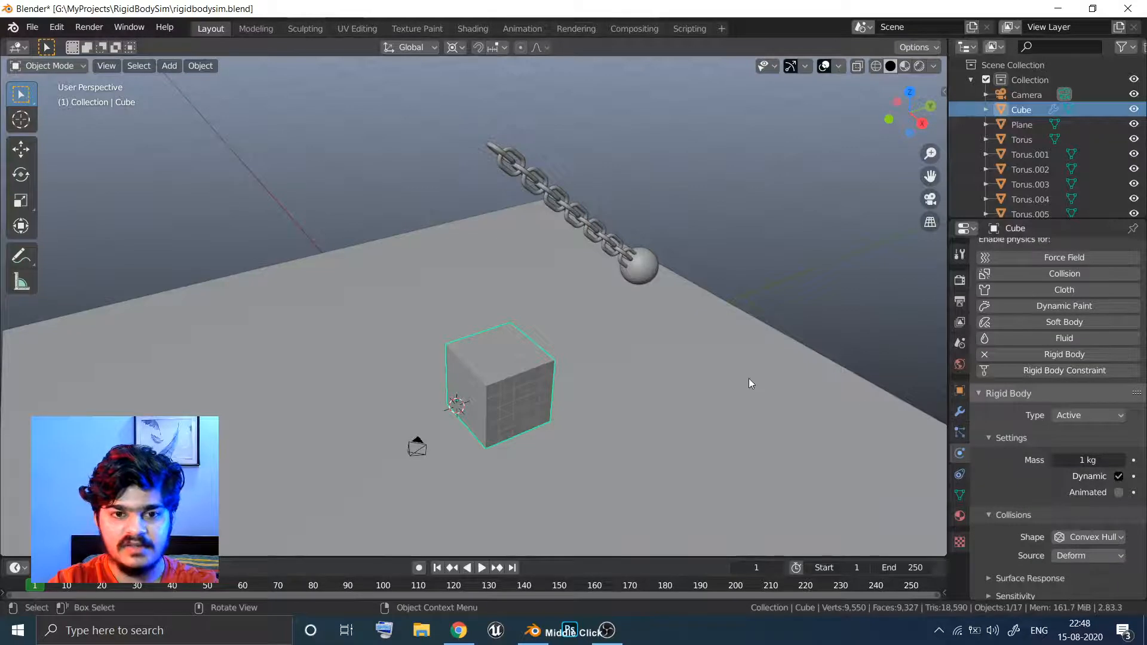
middle_click_drag(696, 361, 686, 351)
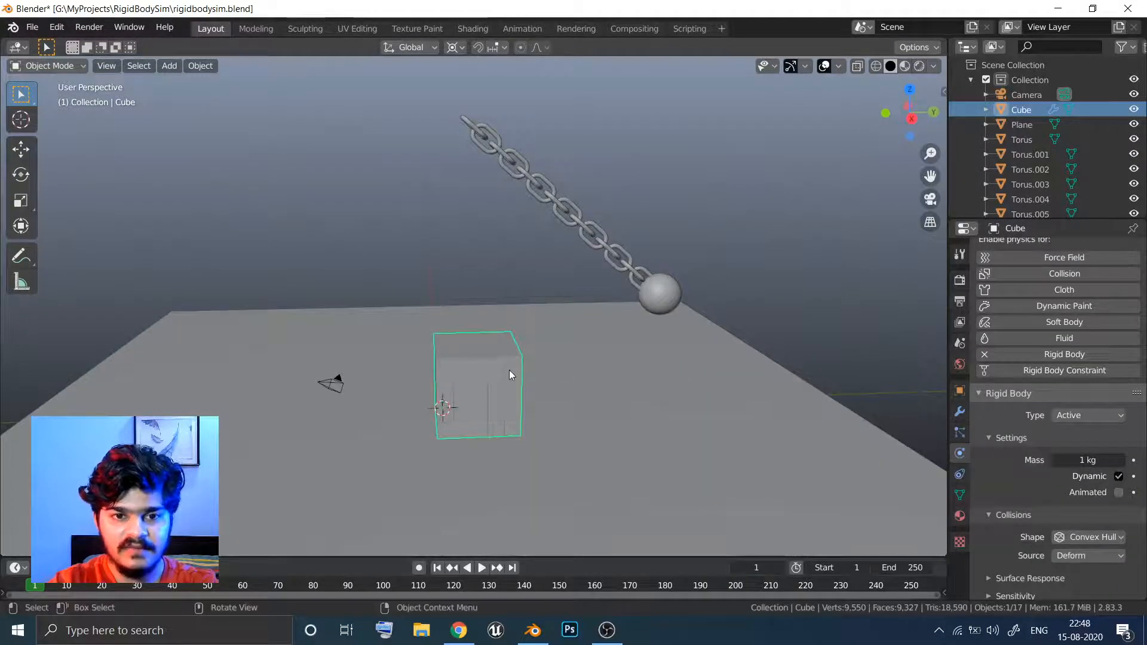
Apply all three Array modifiers on the cube
left_click(959, 412)
left_click(983, 273)
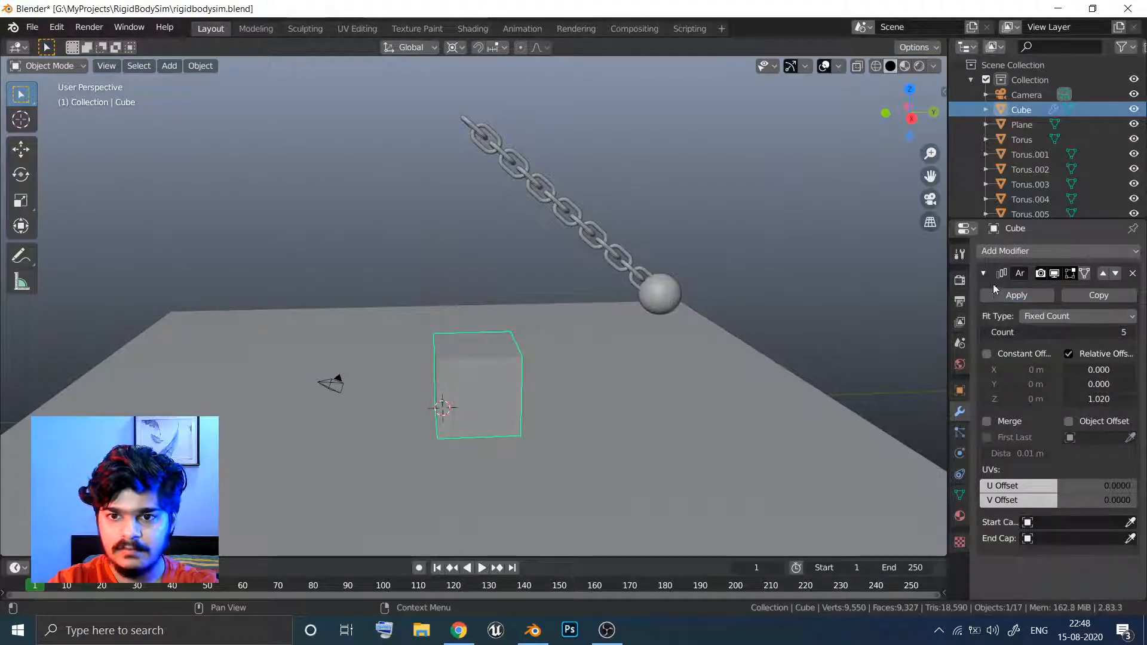
left_click(995, 293)
Select the cube block's whole mesh in Edit Mode, separate it by loose parts and return to Object Mode
key("Tab")
middle_click_drag(597, 298, 506, 287)
key("a")
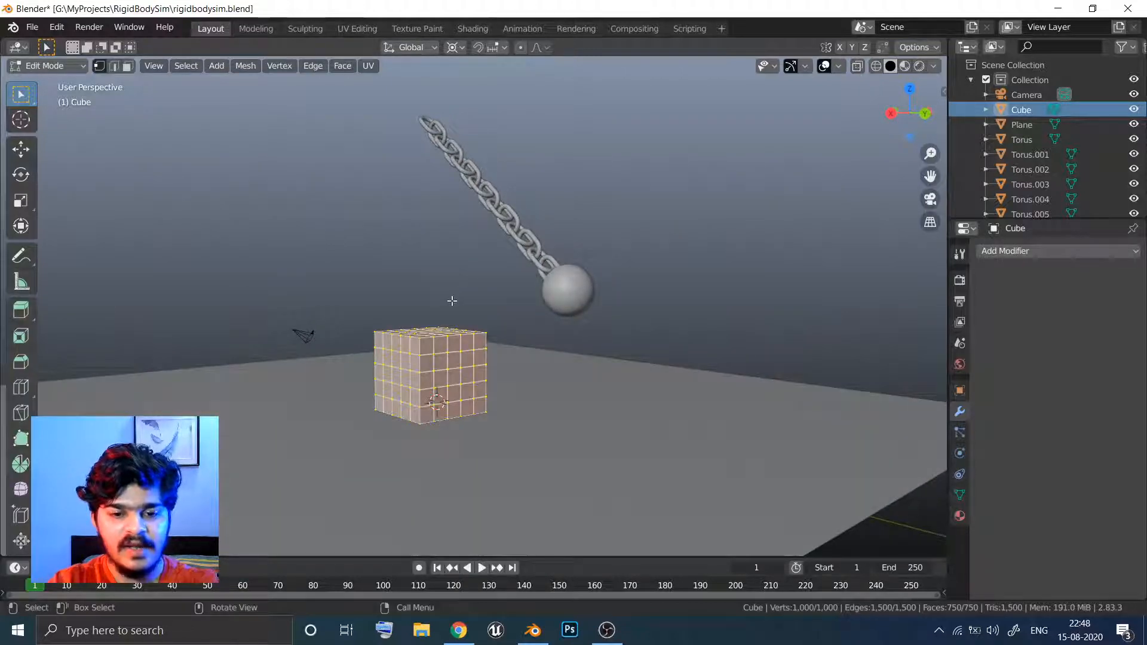
key("p")
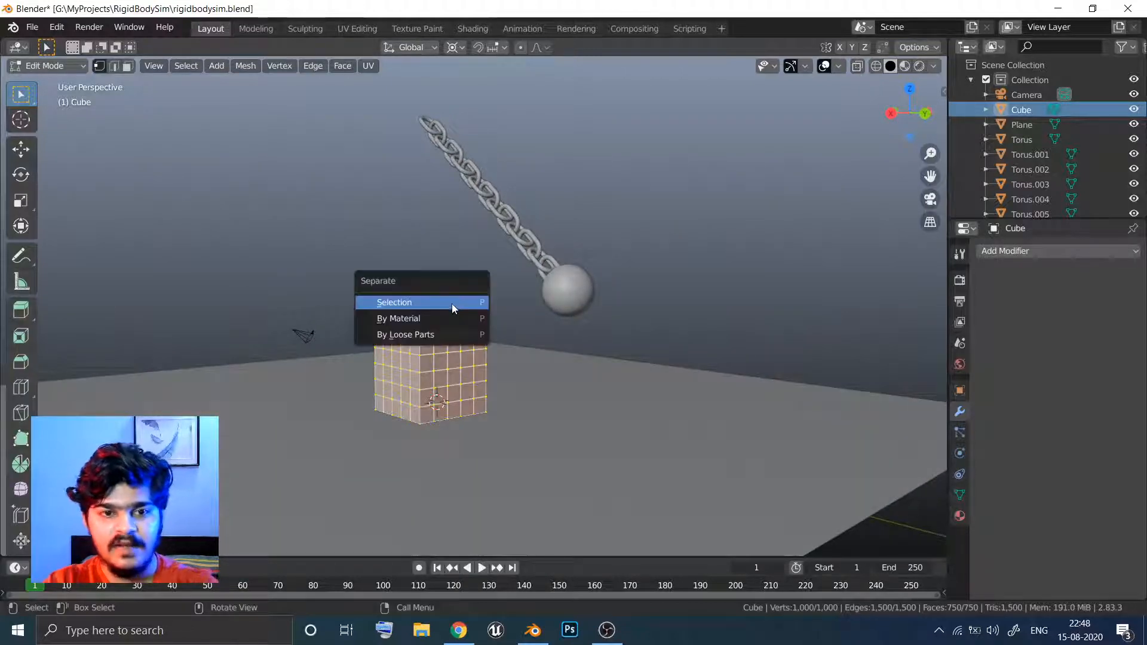
left_click(433, 334)
middle_click_drag(442, 289, 483, 298)
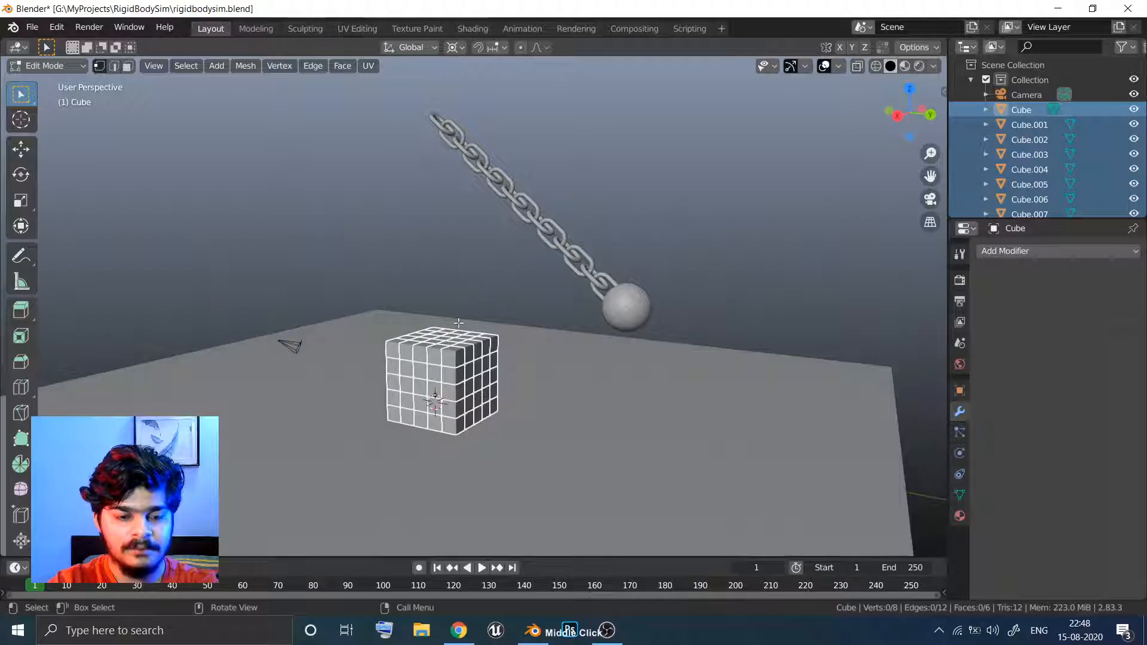
key("Tab")
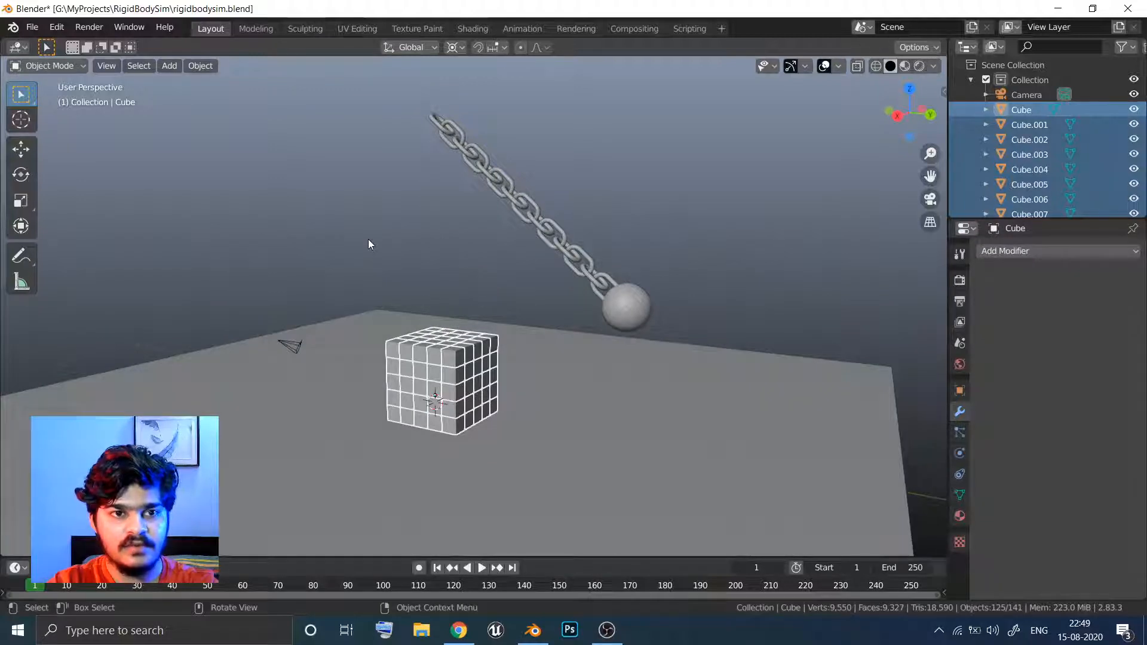
Set each separated cube's origin to its geometry and save the file
left_click(216, 67)
mouse_move(267, 99)
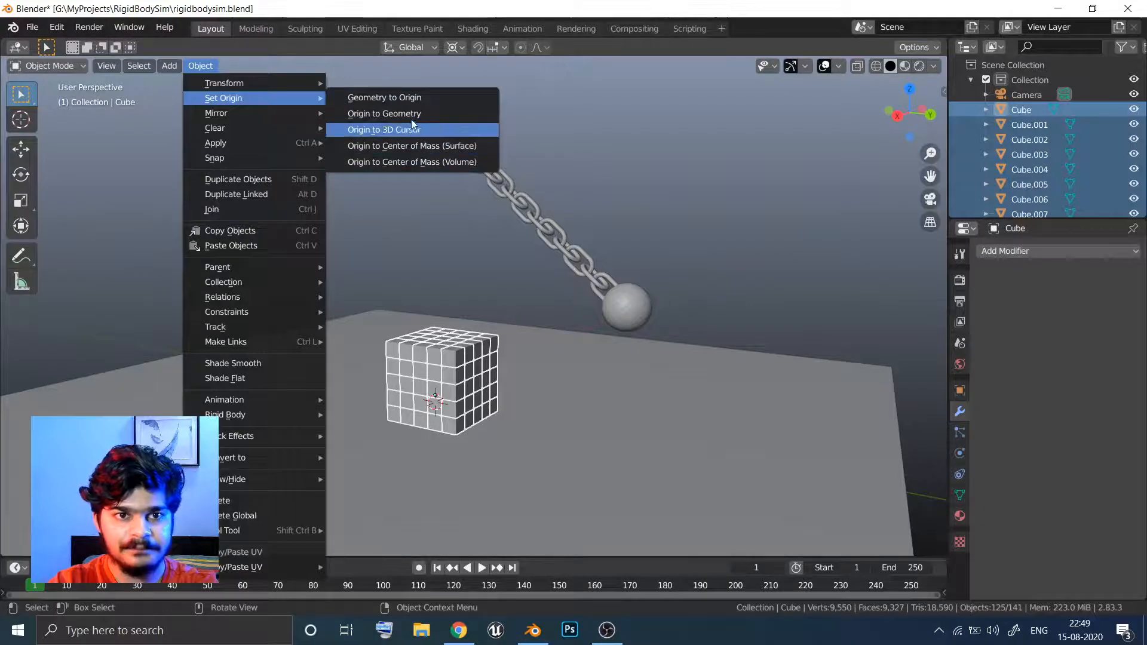
left_click(384, 114)
middle_click_drag(473, 123, 396, 240)
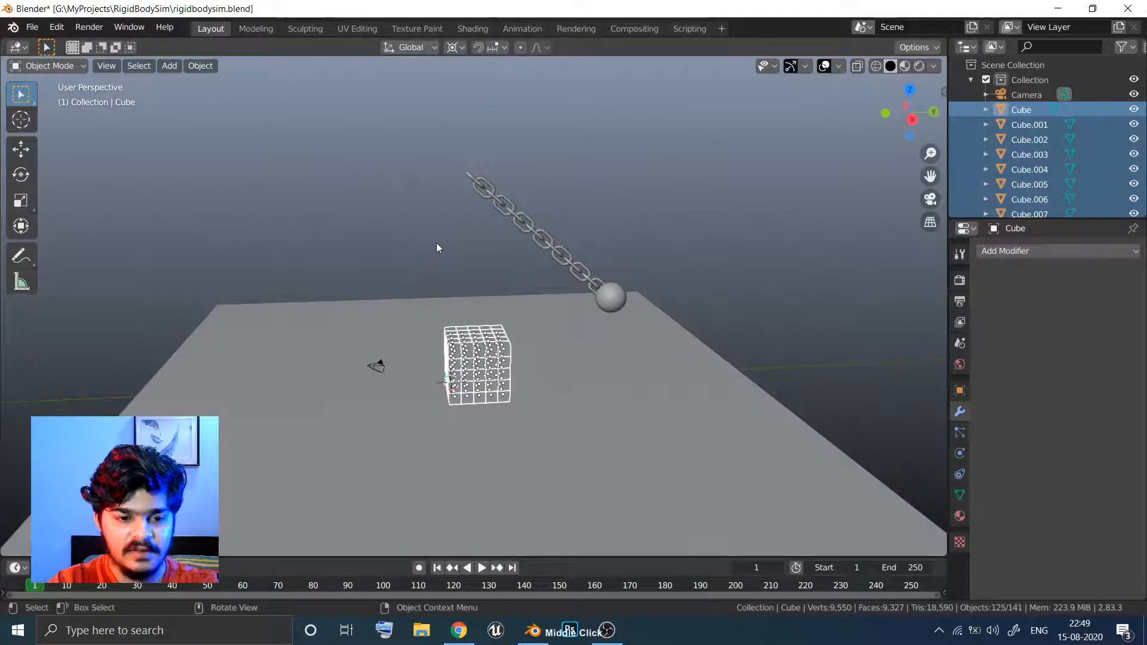
key("ctrl+s")
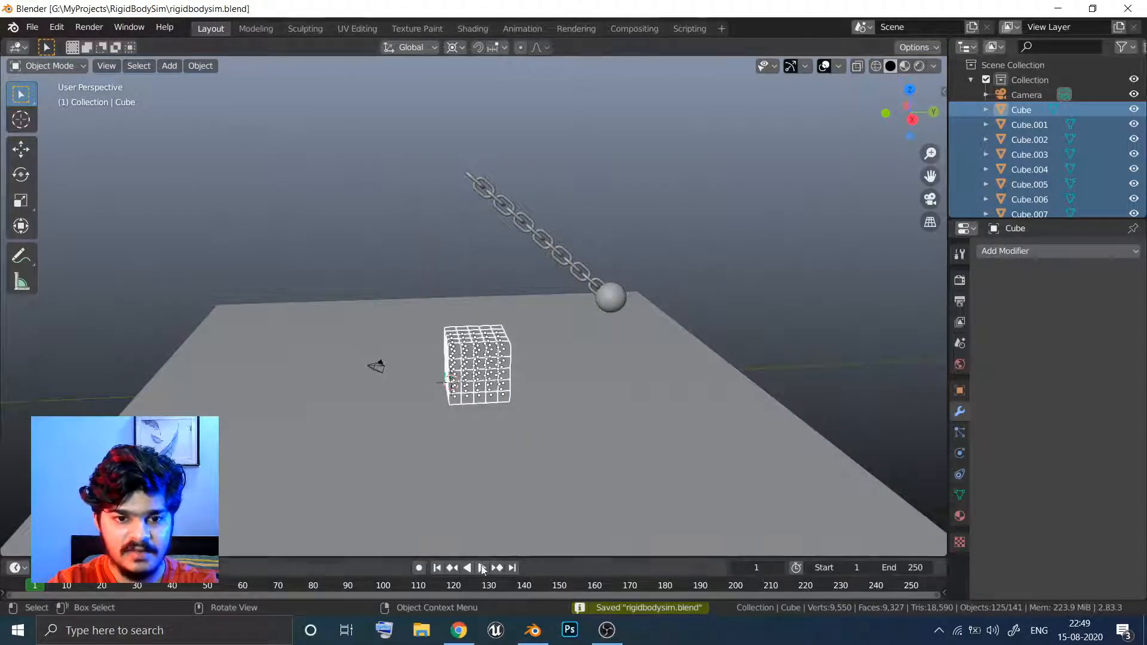
Play the simulation to check how the ball hits the cube block, then return to frame 1
key("space")
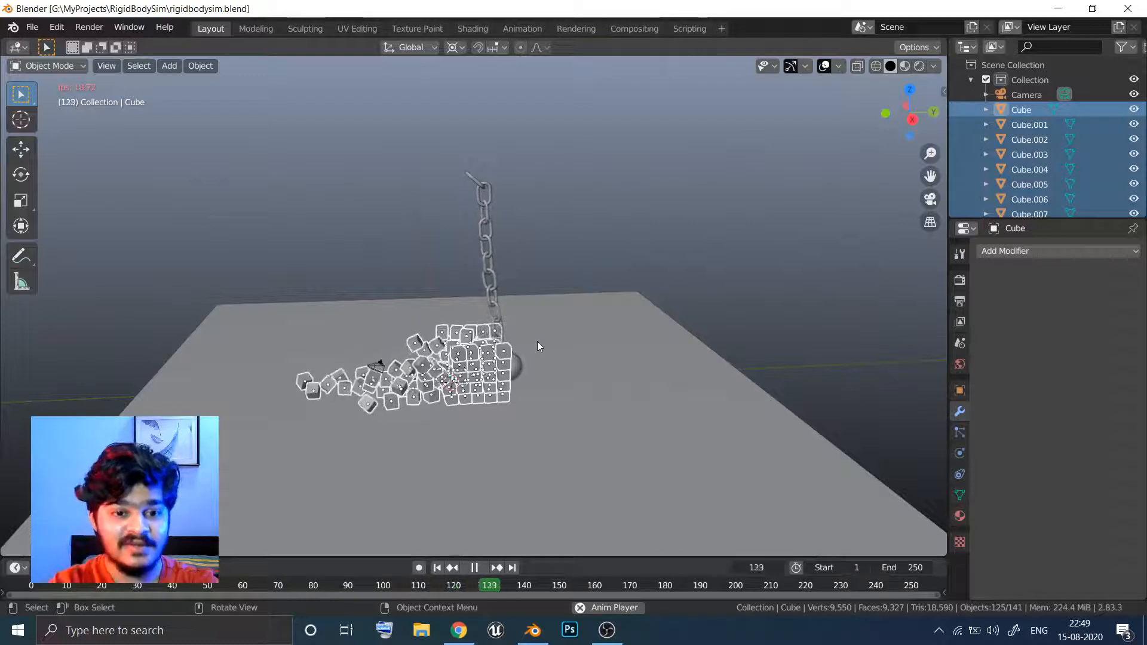
key("space")
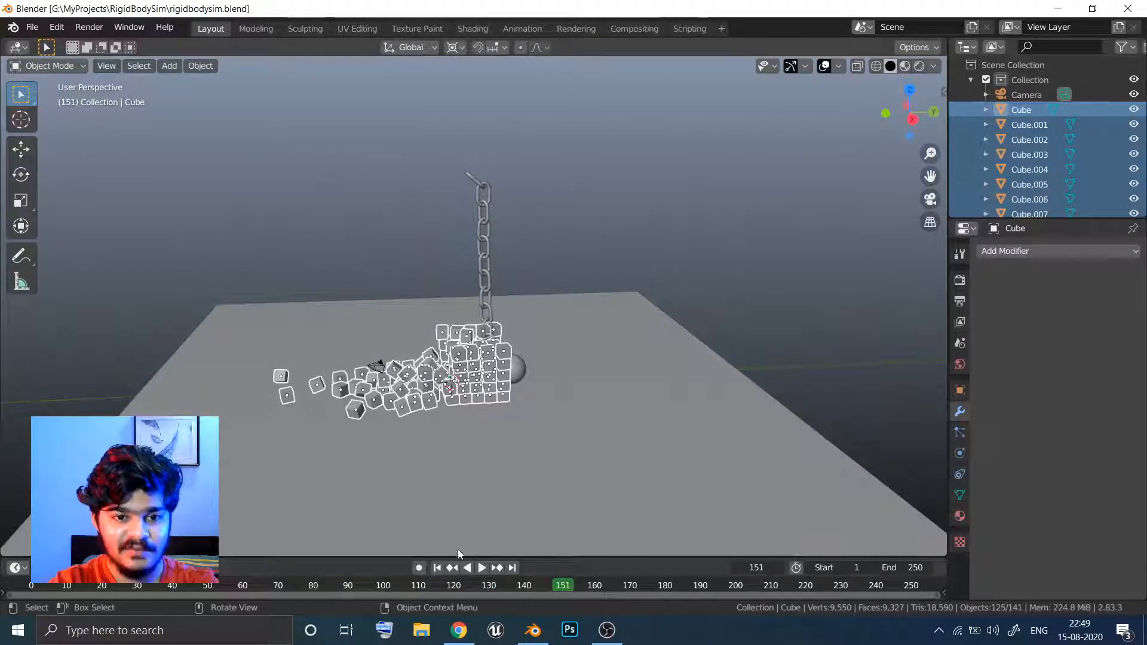
left_click(436, 567)
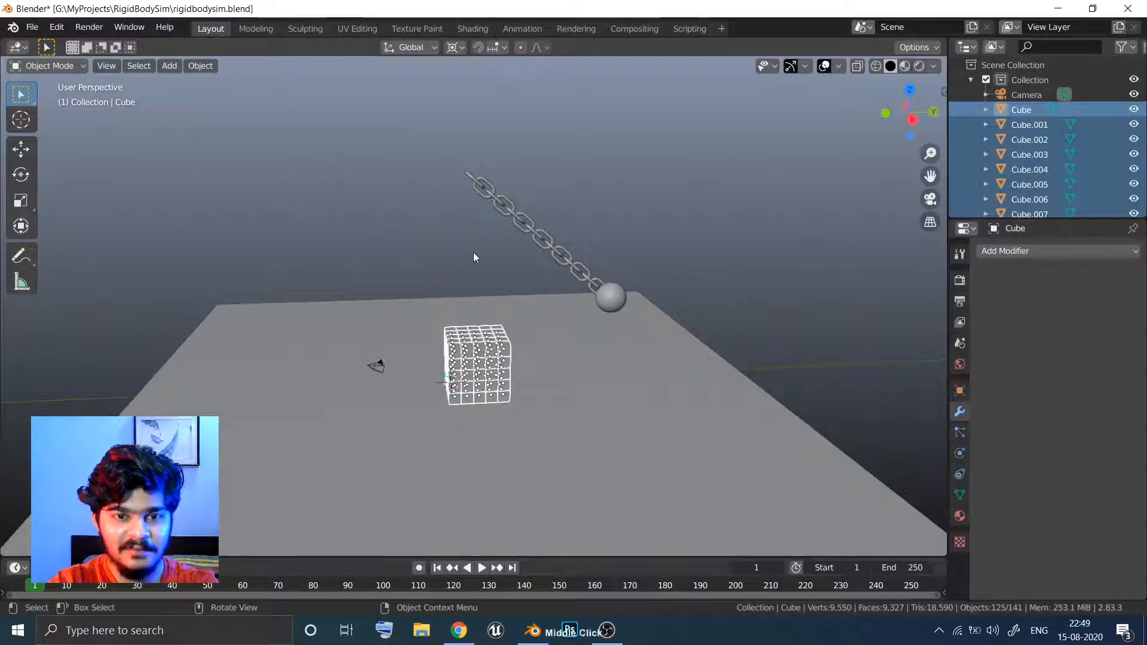
Select the whole chain and wrecking ball in the right view and raise them about 5 m along global Z
key("KP_1")
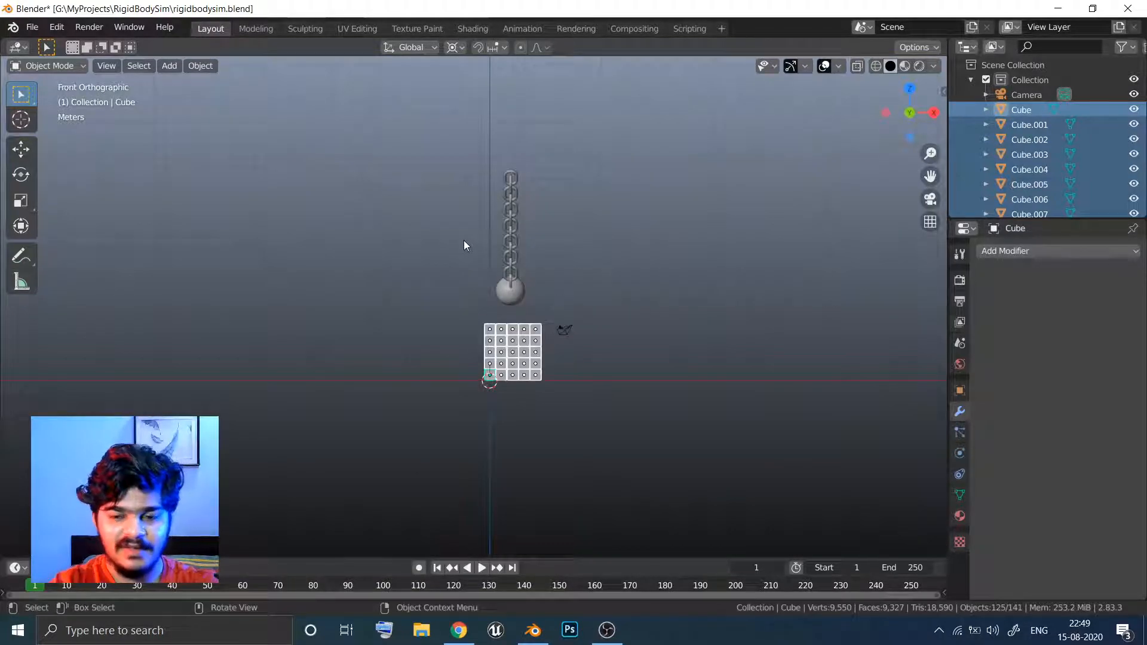
key("KP_3")
left_click(438, 137)
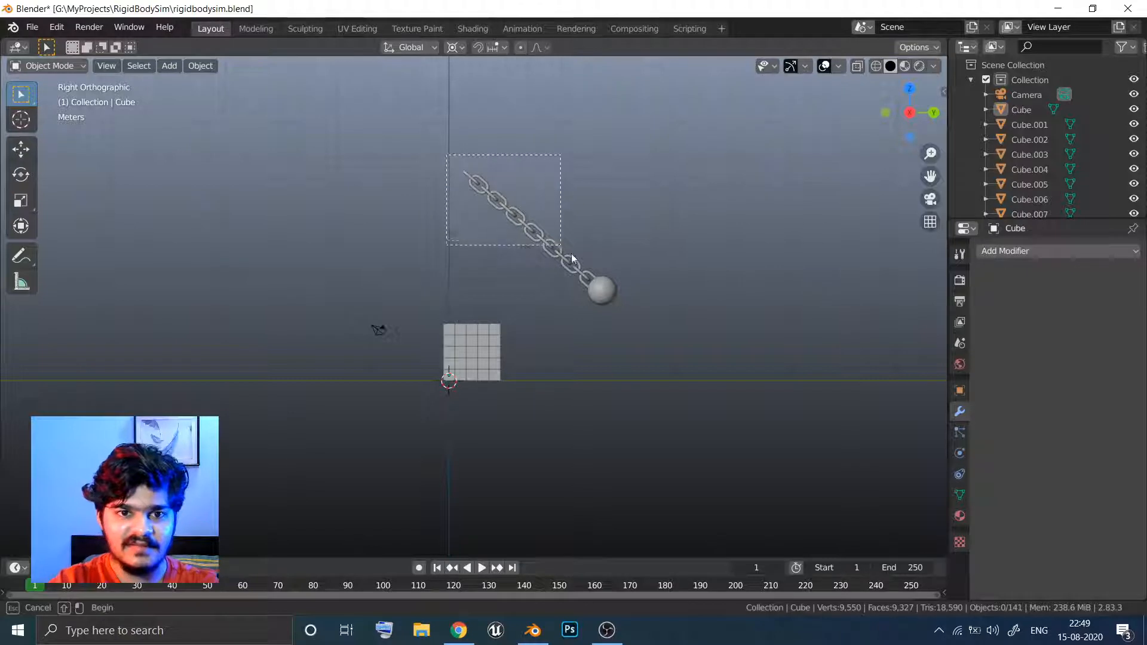
left_click_drag(623, 304, 627, 298)
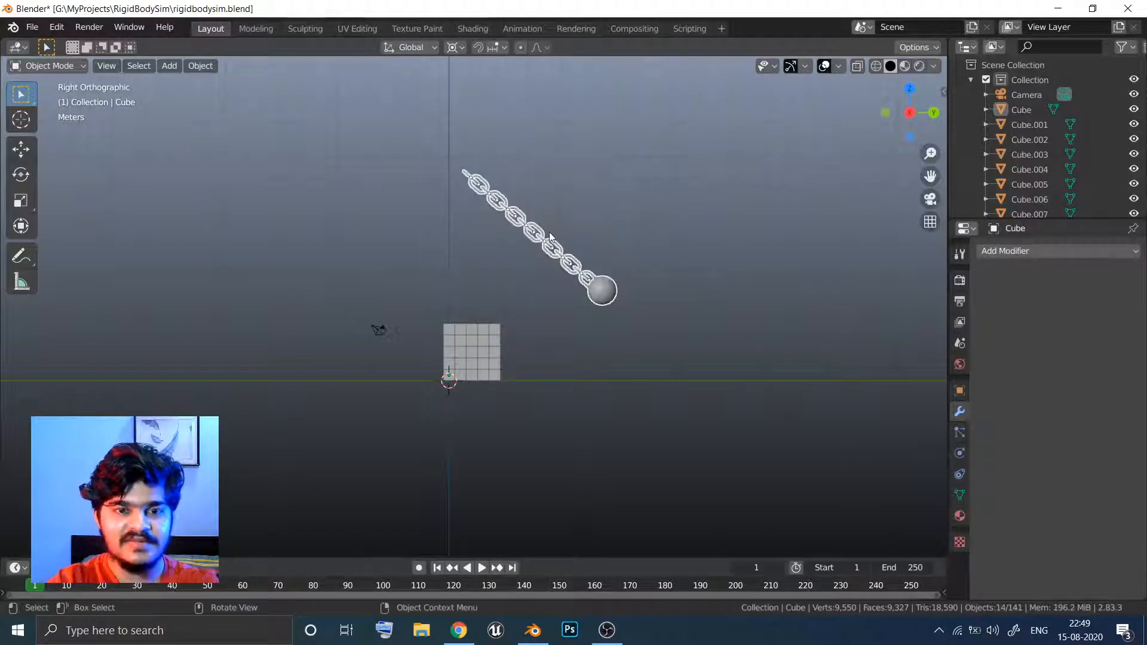
key("g")
key("z")
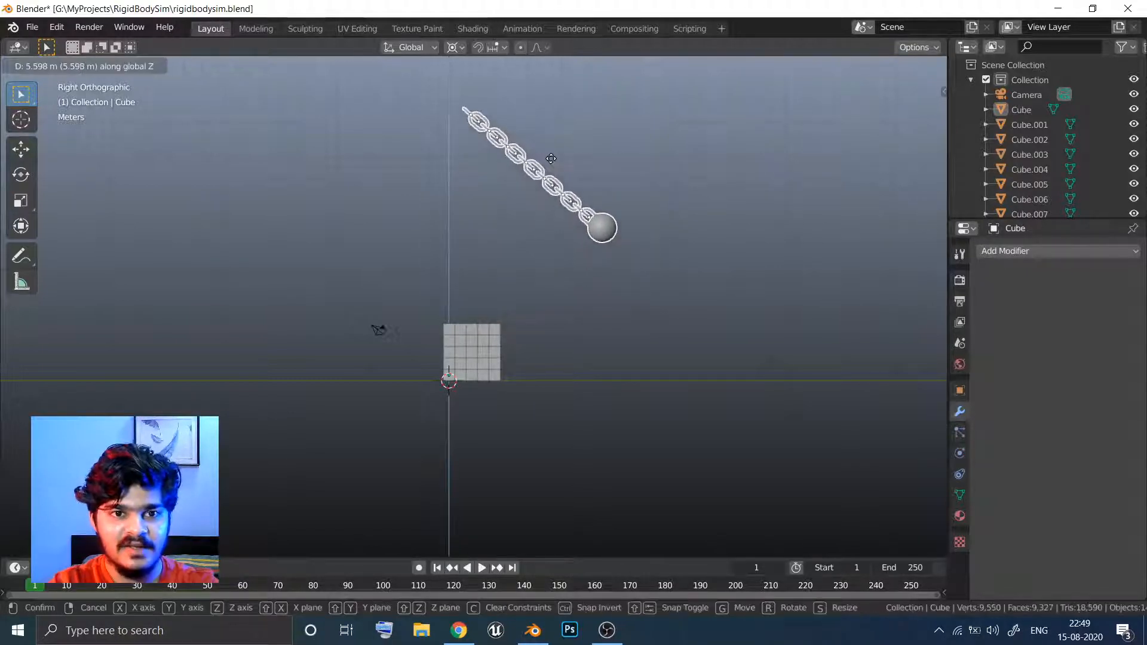
left_click(552, 169)
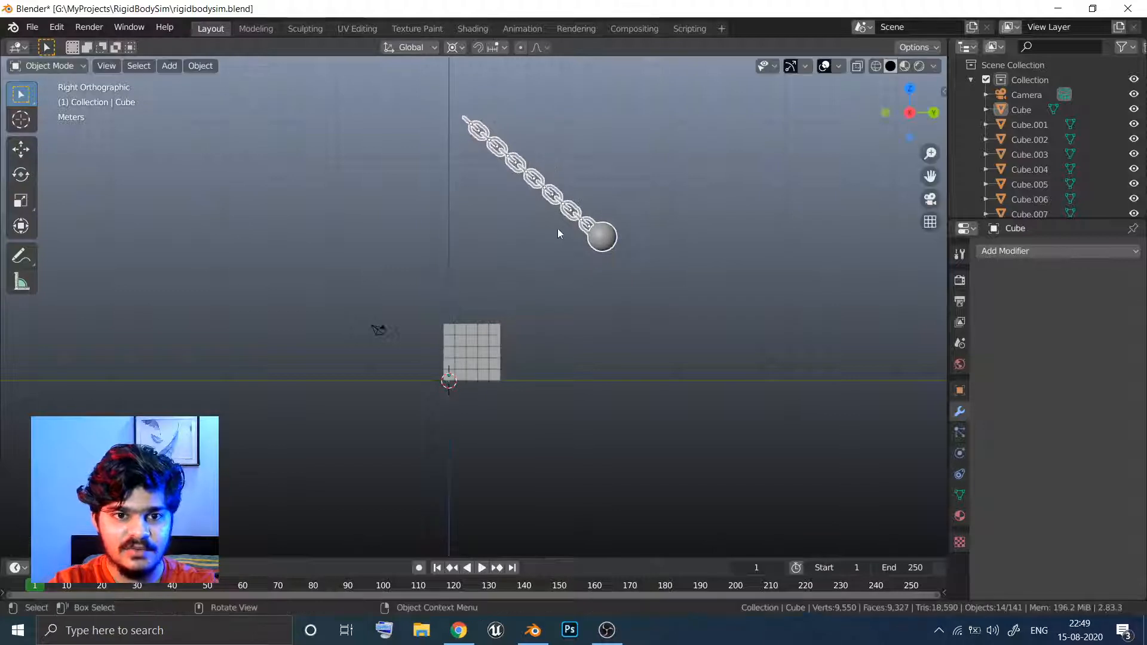
Play the simulation with the raised chain to check where the ball hits the cube block, and return to frame 1
key("Tab")
key("Tab")
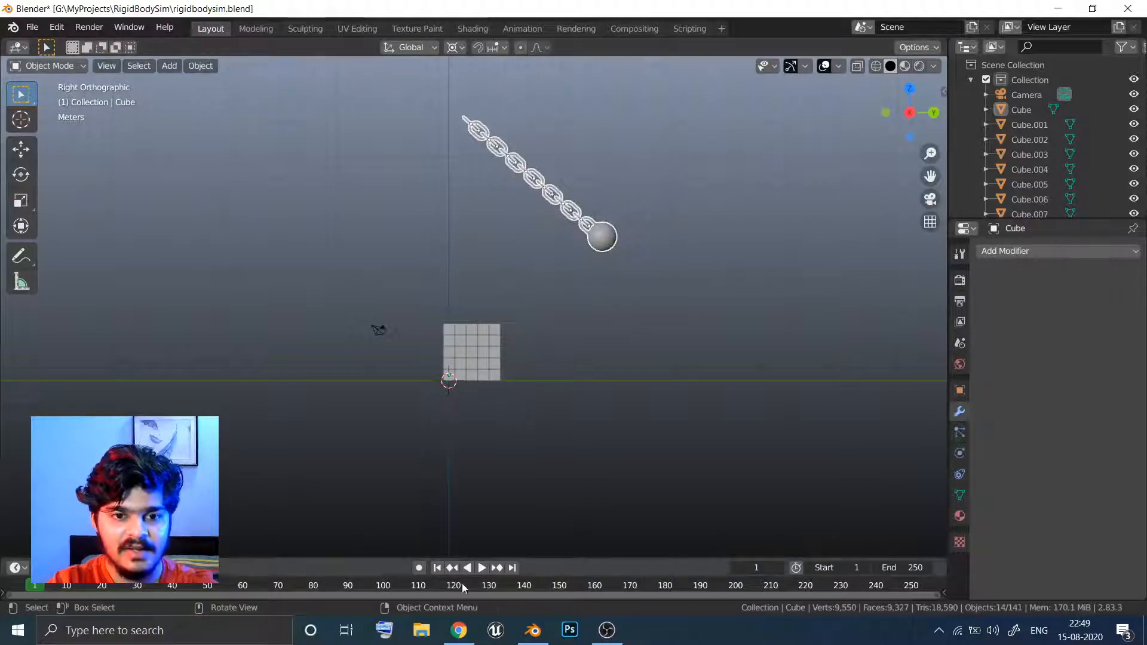
left_click(483, 568)
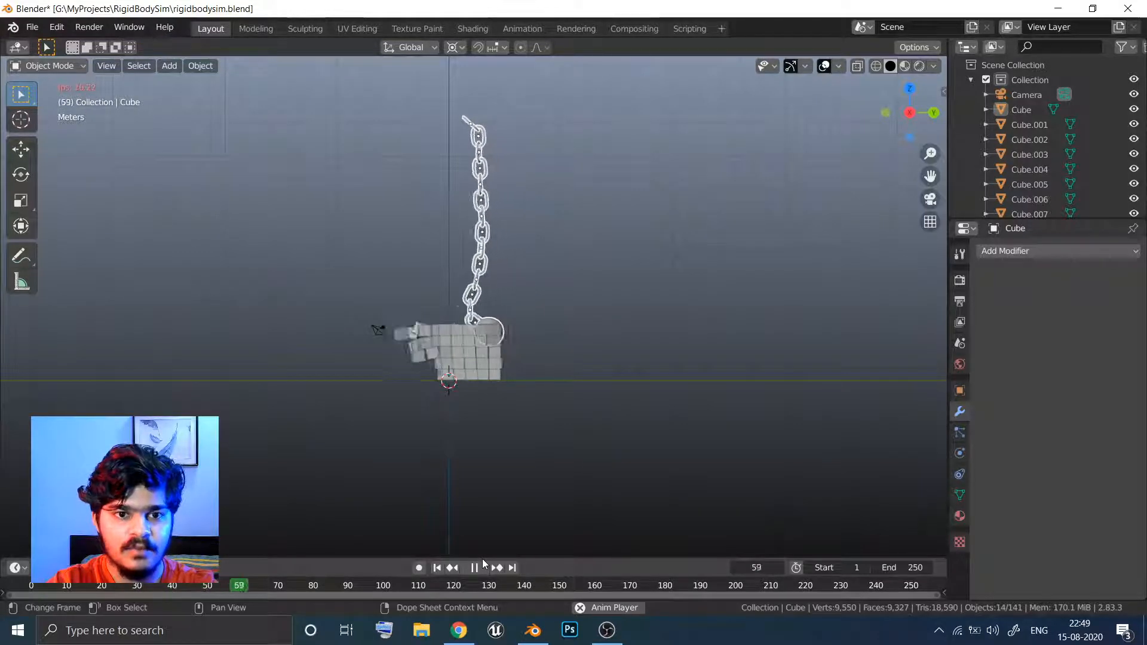
key("Tab")
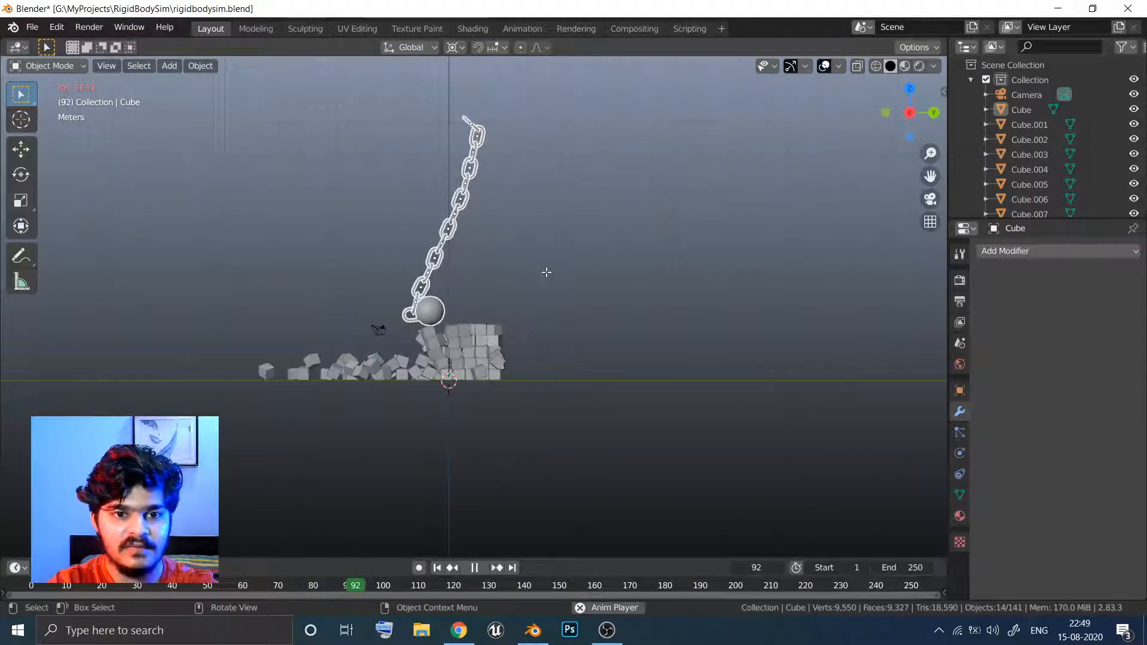
key("Tab")
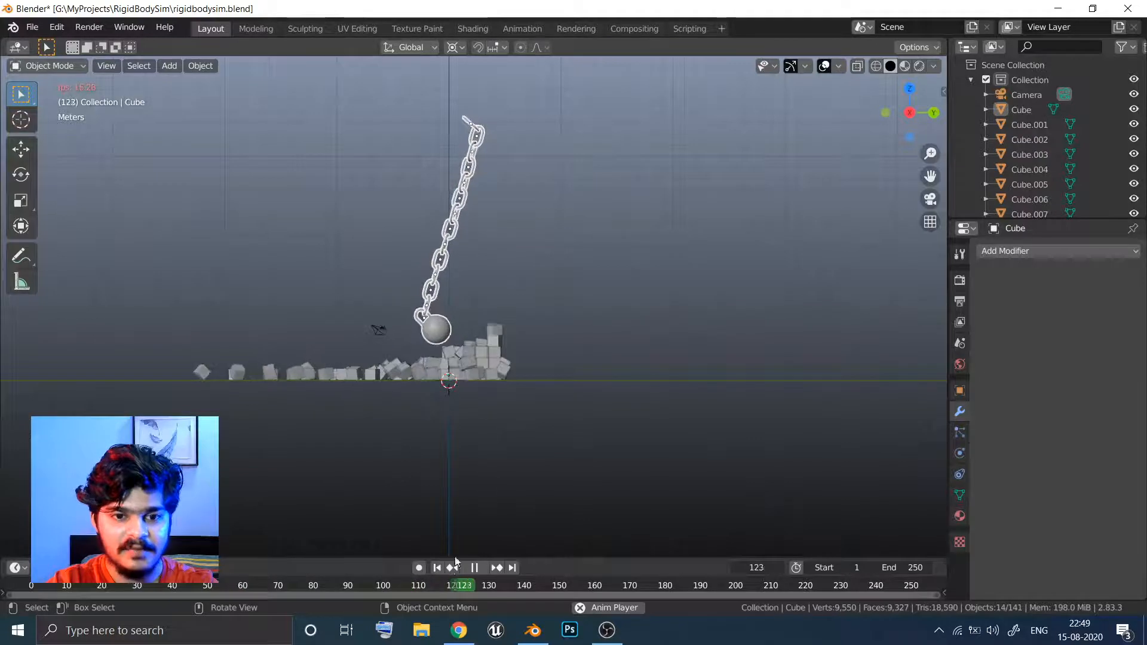
key("space")
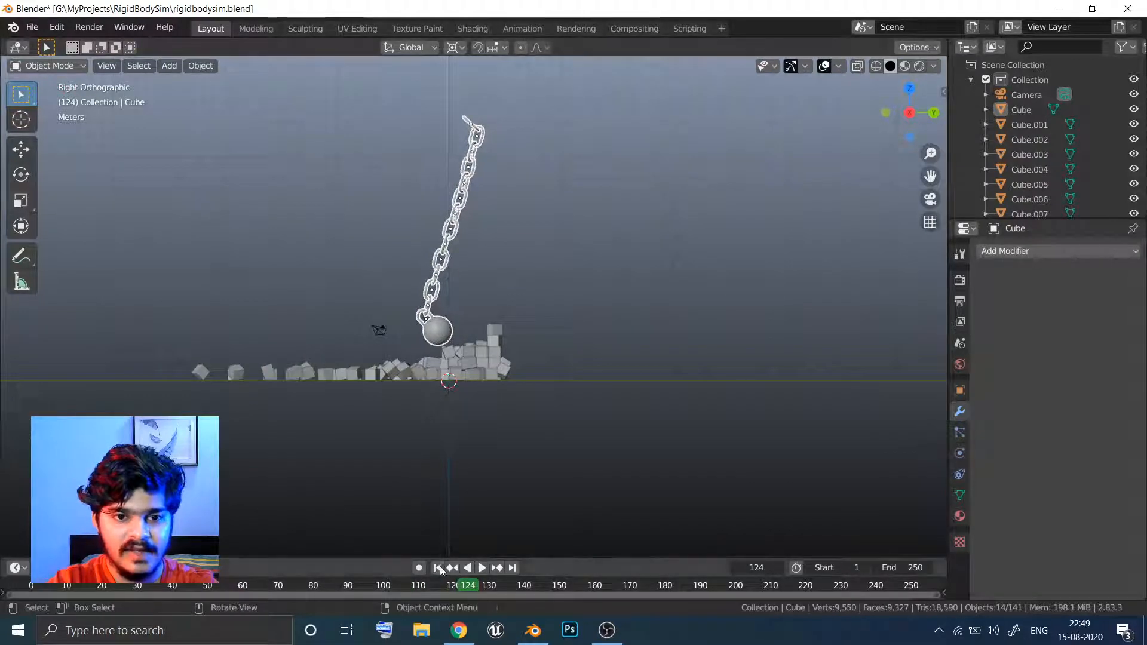
key("shift+Left")
Lower the selected chain and ball by about 1 m along global Z
key("g")
key("z")
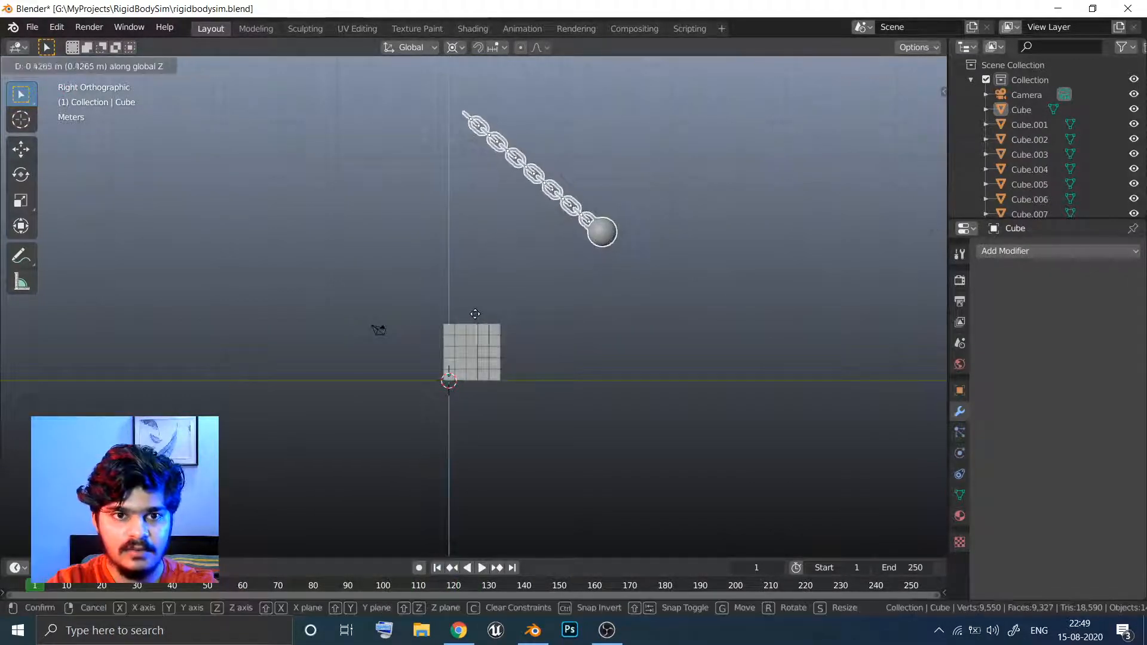
left_click(474, 329)
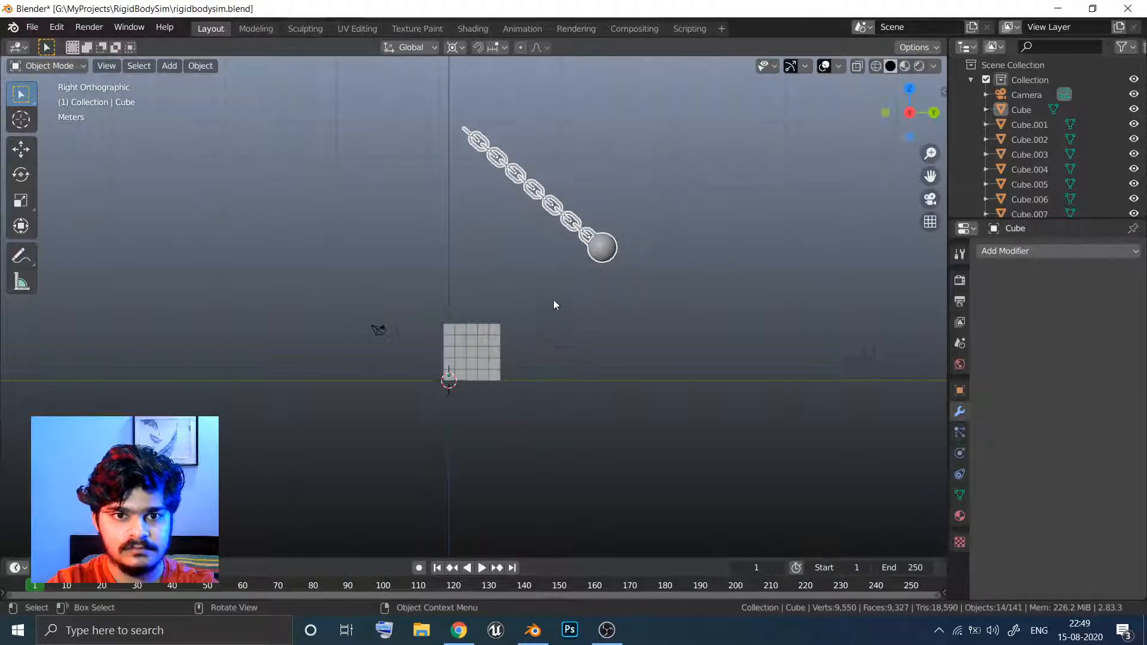
Play the simulation to check the ball's impact at the lowered height, and return to frame 1
left_click(484, 567)
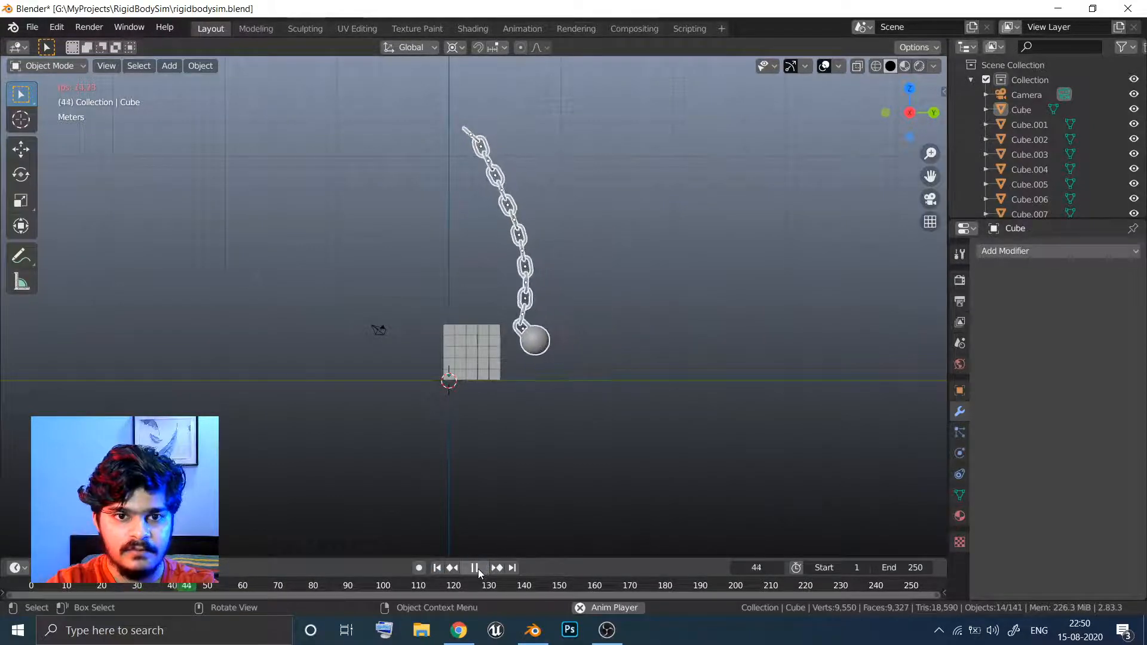
key("space")
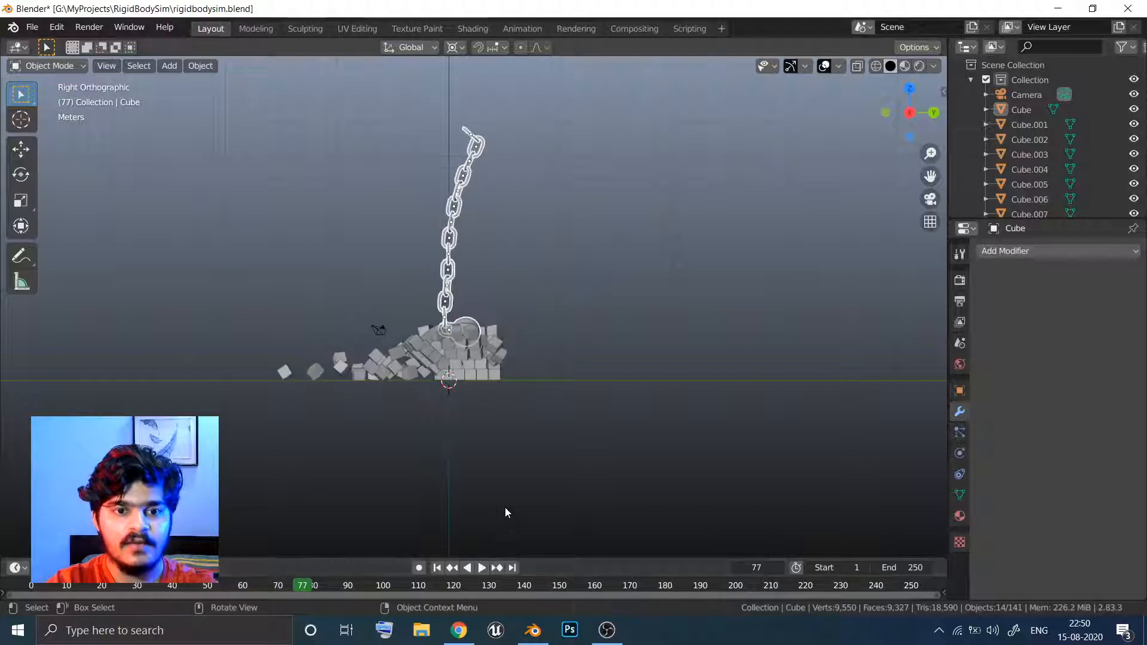
left_click(437, 567)
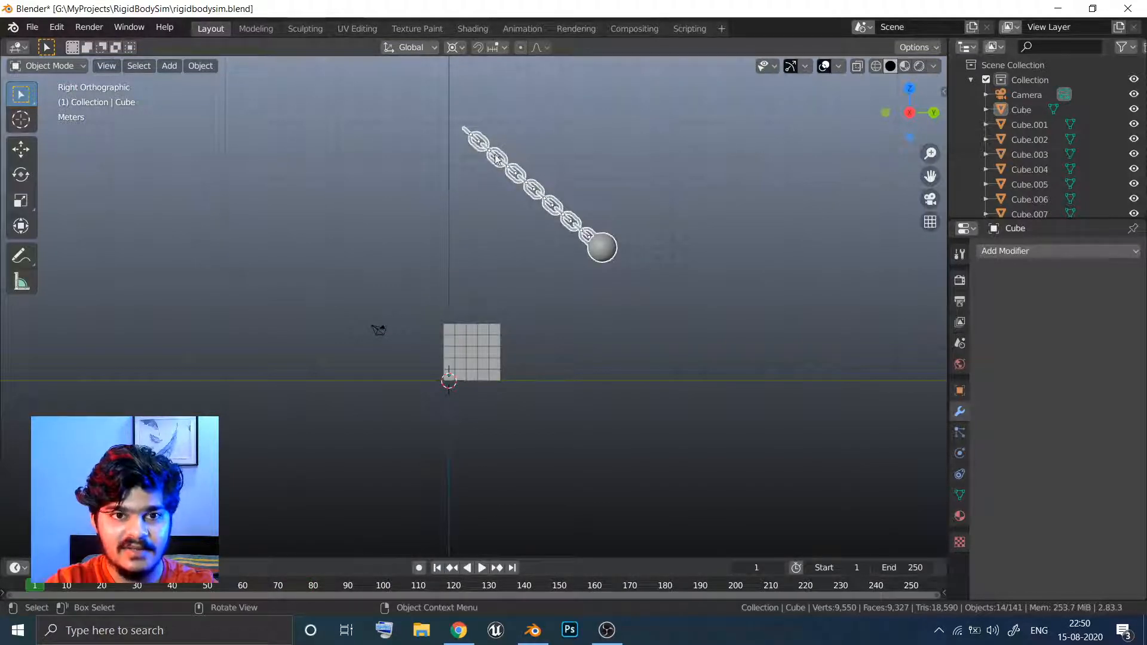
Snap the 3D cursor to the topmost chain link and rotate the whole chain and ball around it until the chain is horizontal
left_click(472, 142)
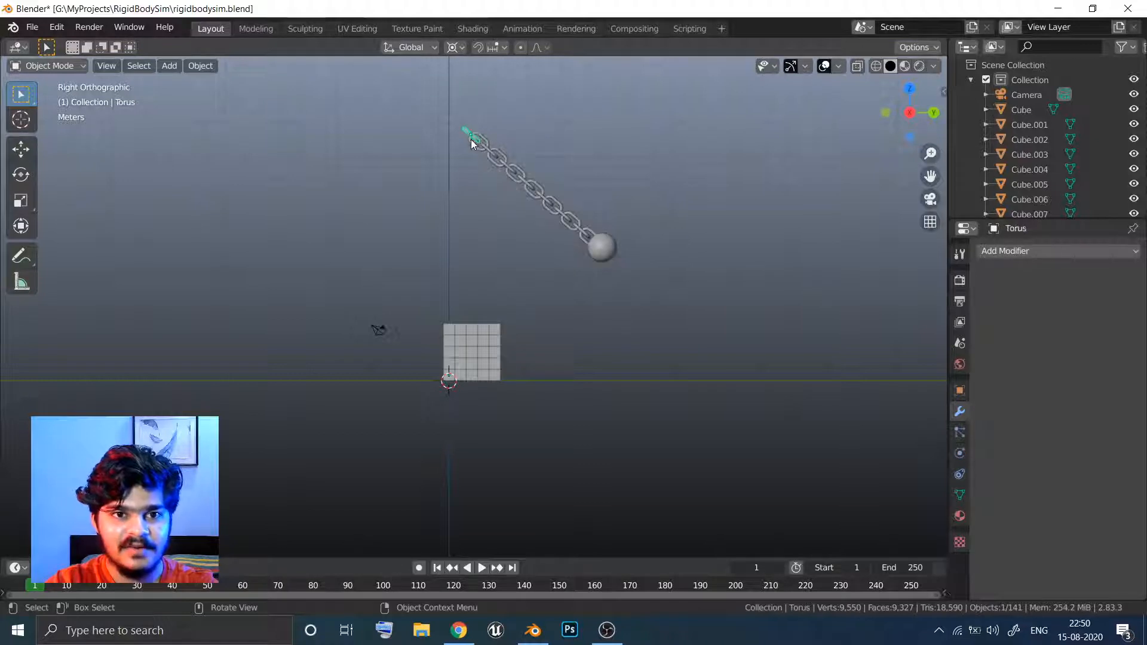
key("shift+s")
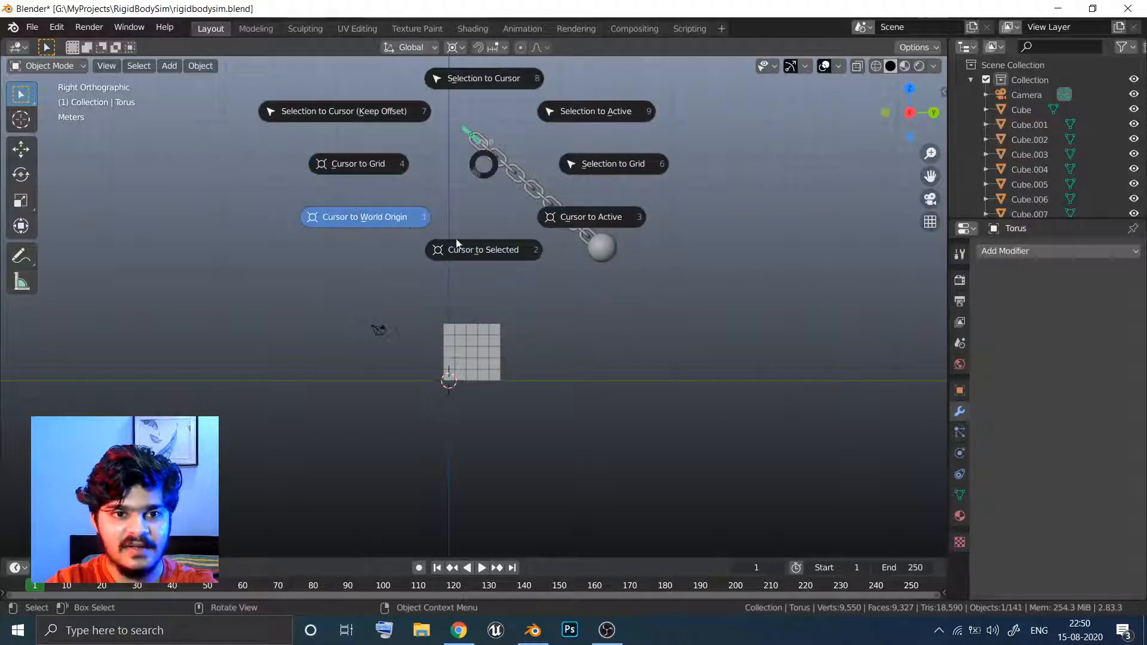
left_click(471, 249)
left_click_drag(442, 106, 654, 280)
key("r")
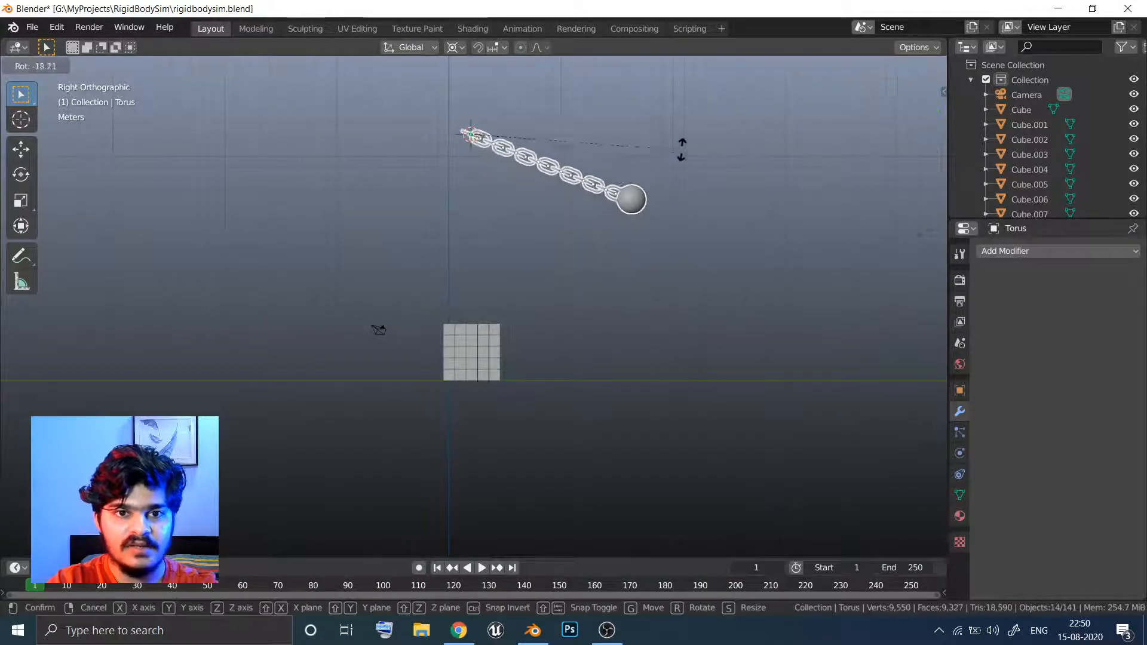
left_click(692, 68)
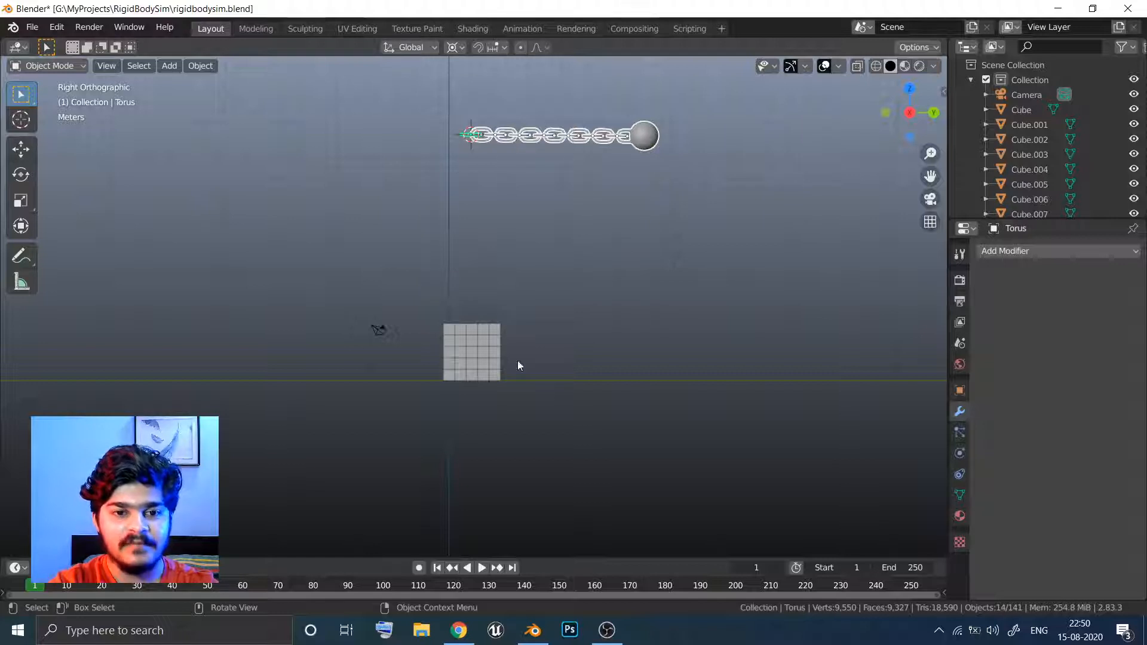
Play the simulation from the horizontal start position, examine the scattered cubes at an angle, and return to frame 1
left_click(481, 568)
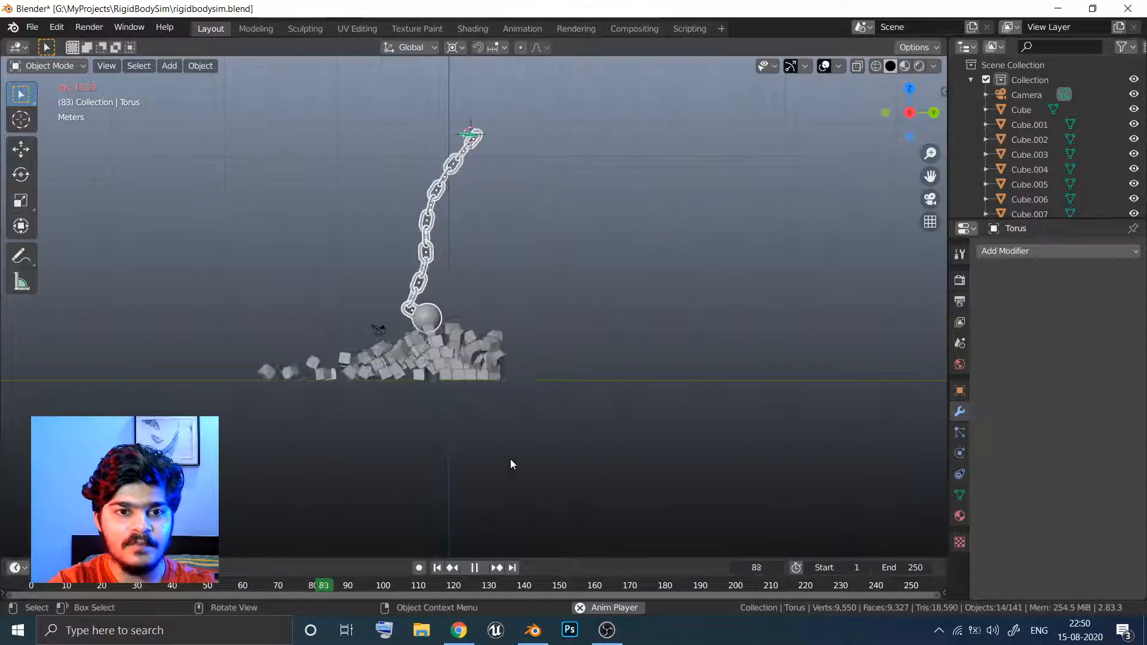
middle_click_drag(531, 382, 614, 405)
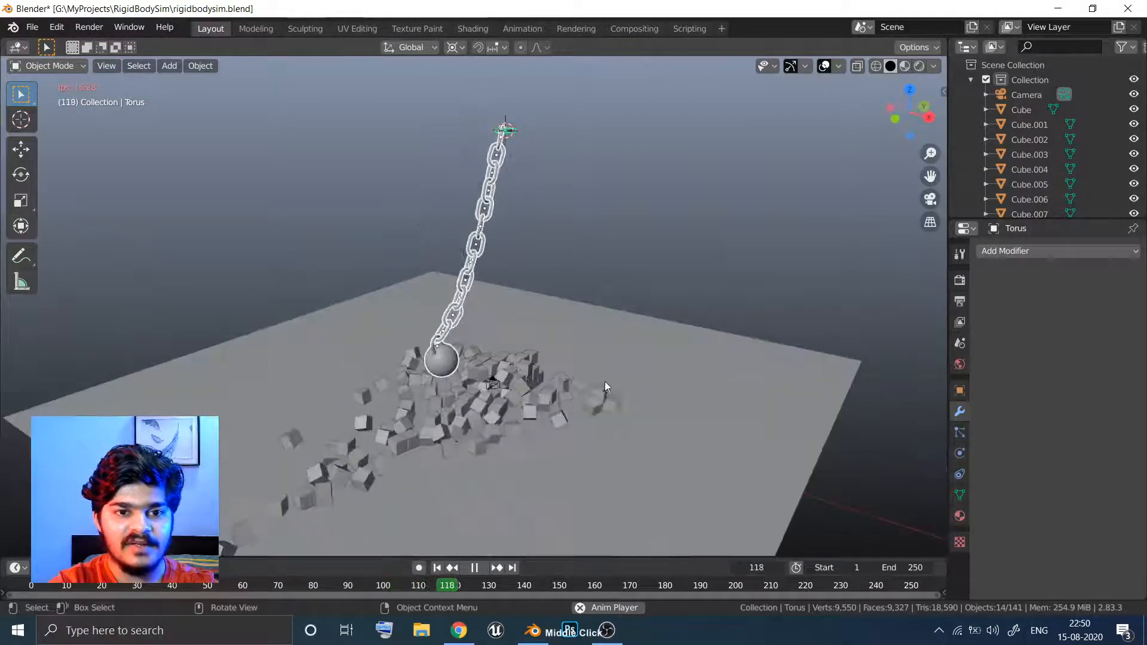
key("Tab")
key("Tab")
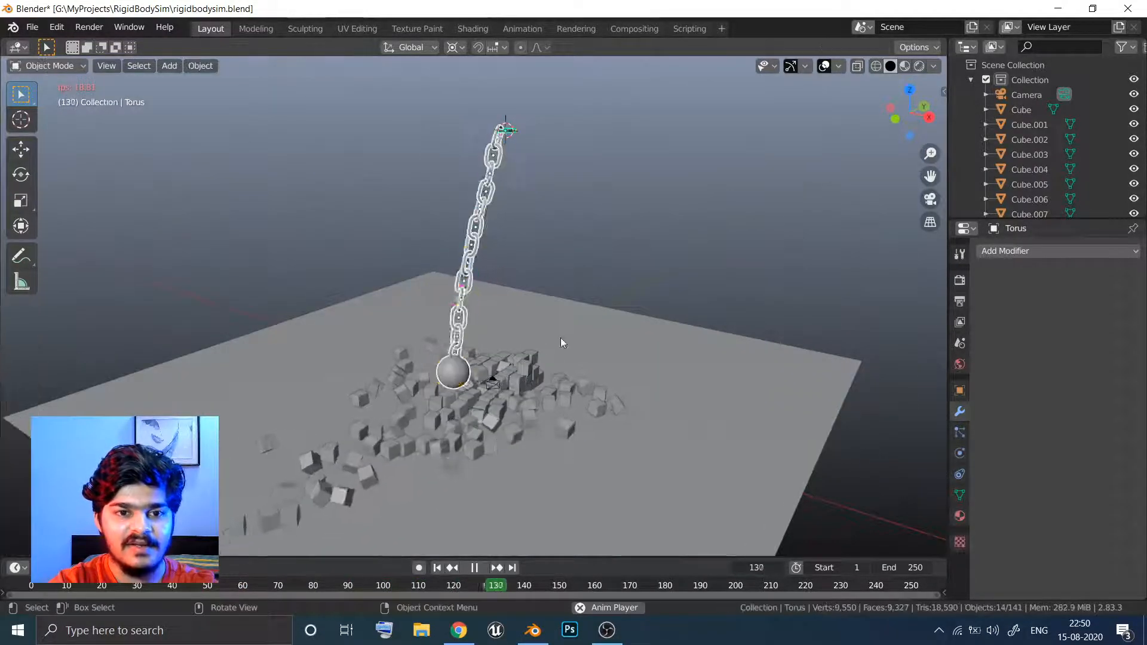
left_click(449, 567)
key("space")
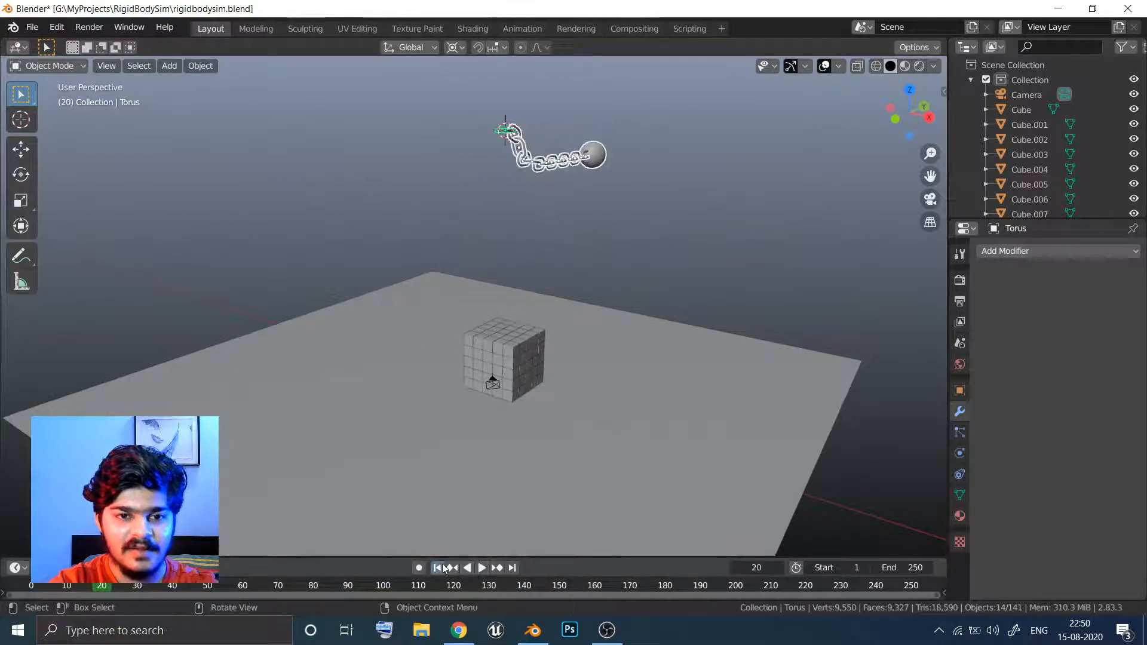
left_click(440, 567)
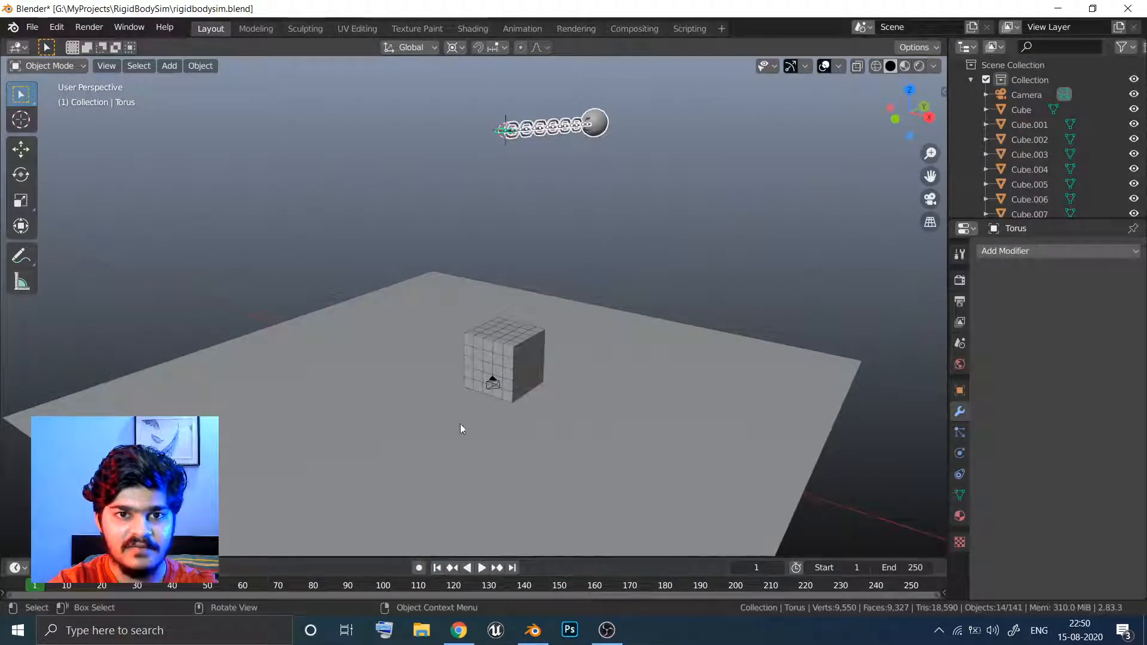
Try a rigid body mass of 100 kg on the wrecking ball in the simulation, return to frame 1 and restore the 50 kg mass
left_click(599, 119)
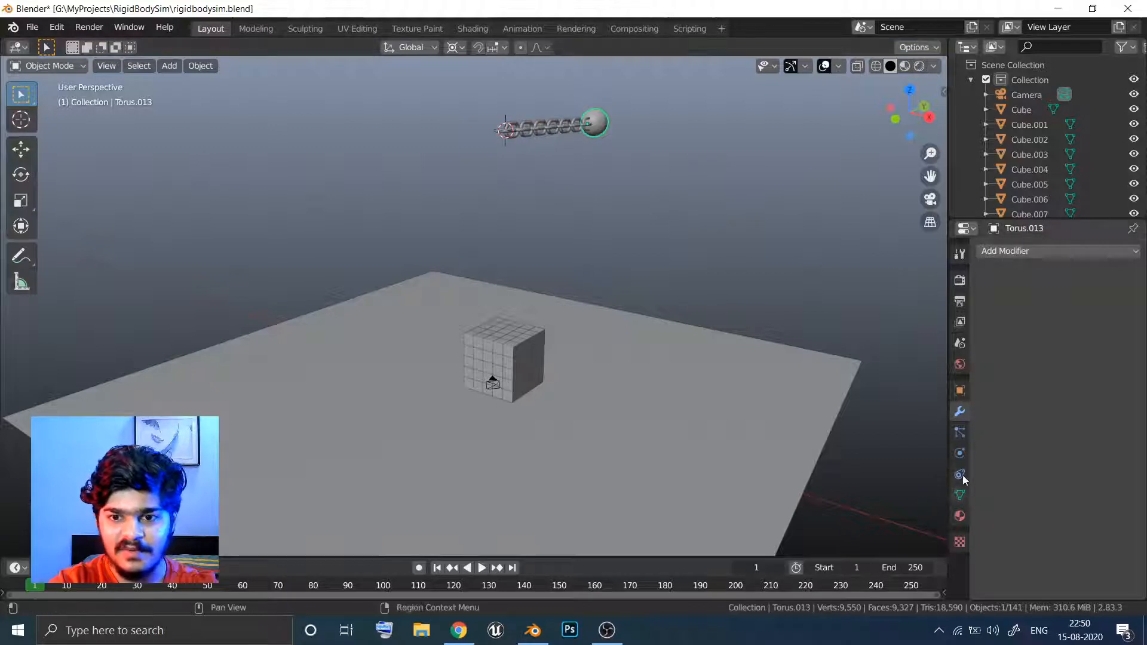
left_click(960, 453)
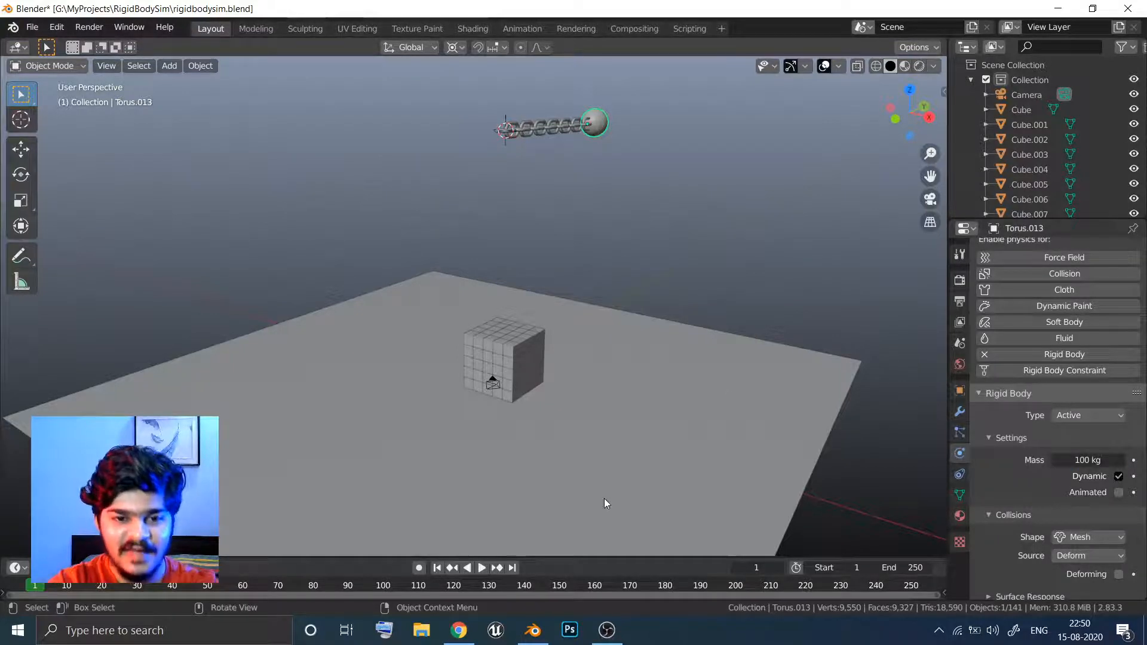
left_click(482, 567)
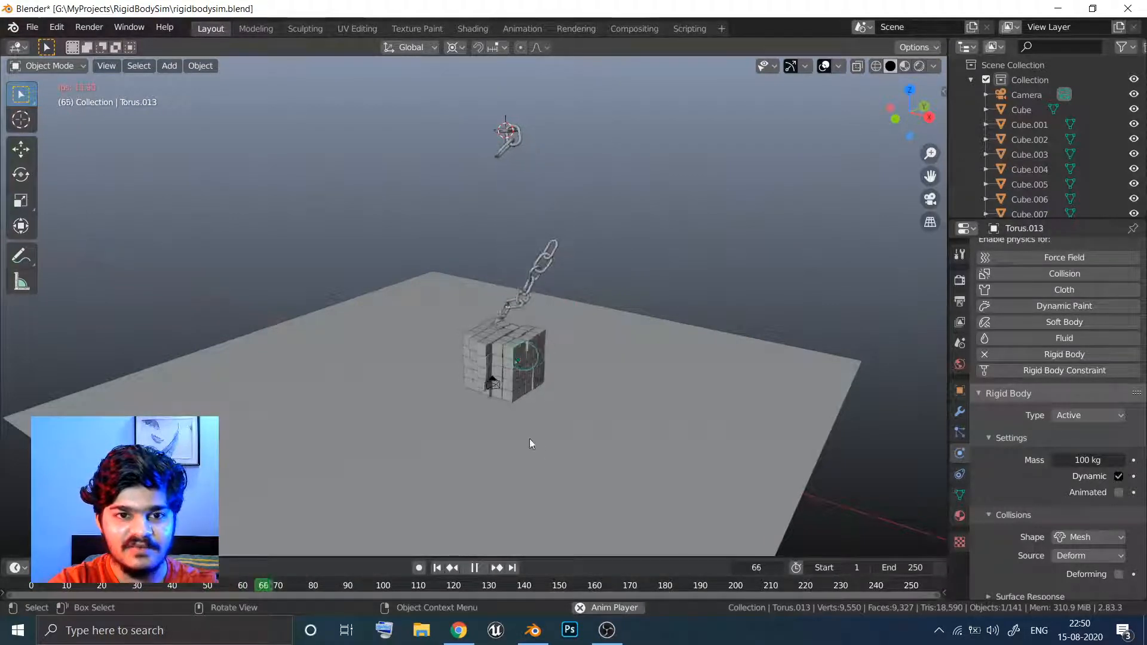
middle_click_drag(526, 360, 490, 349)
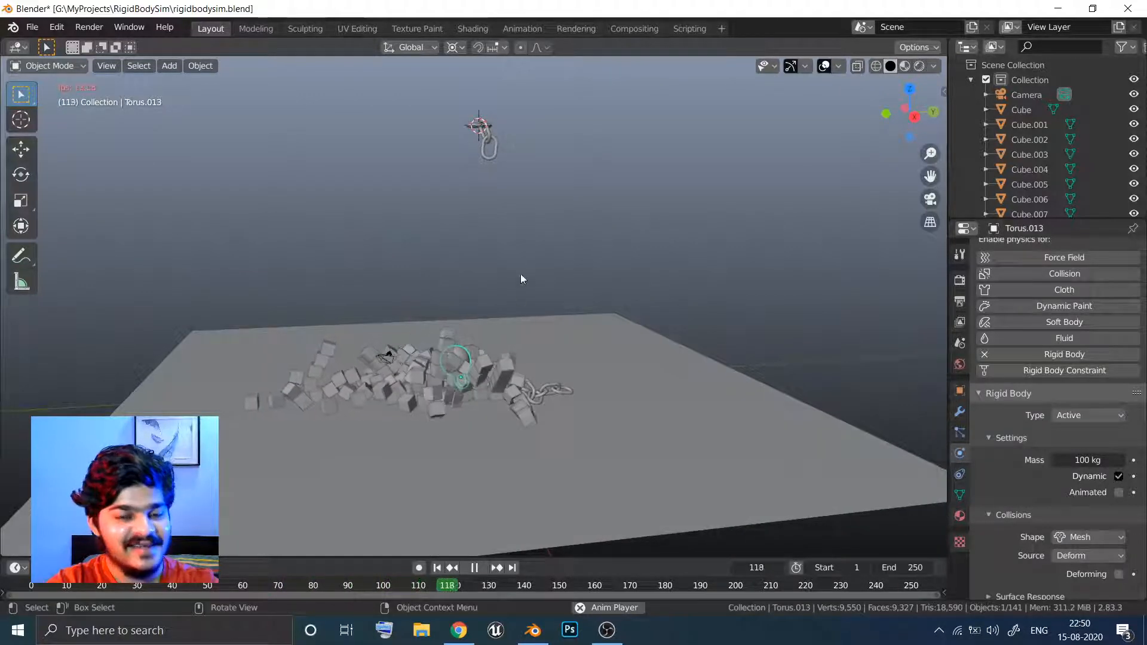
key("space")
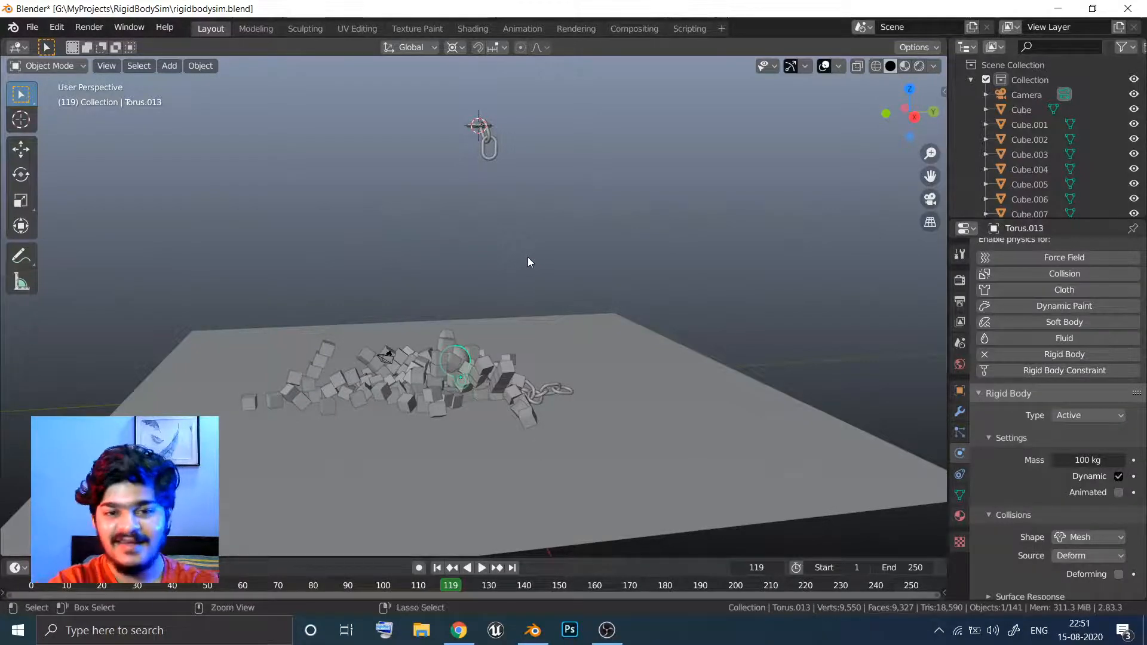
key("shift+Left")
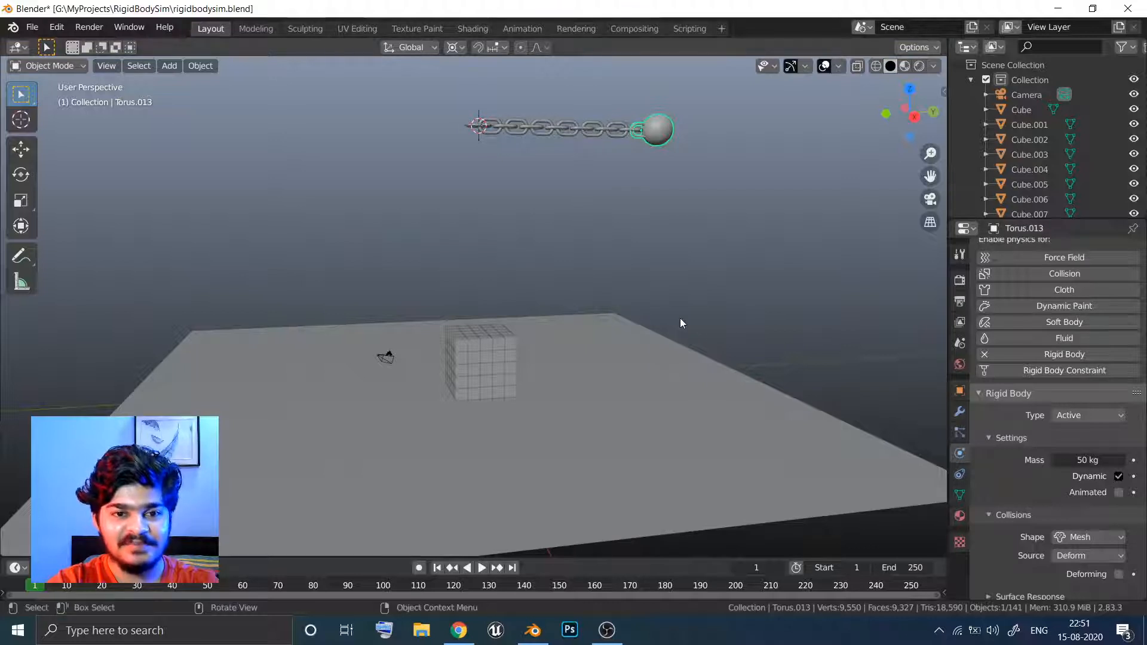
Play the simulation with the 50 kg ball, examine the impact from several angles, and save the file
left_click(481, 568)
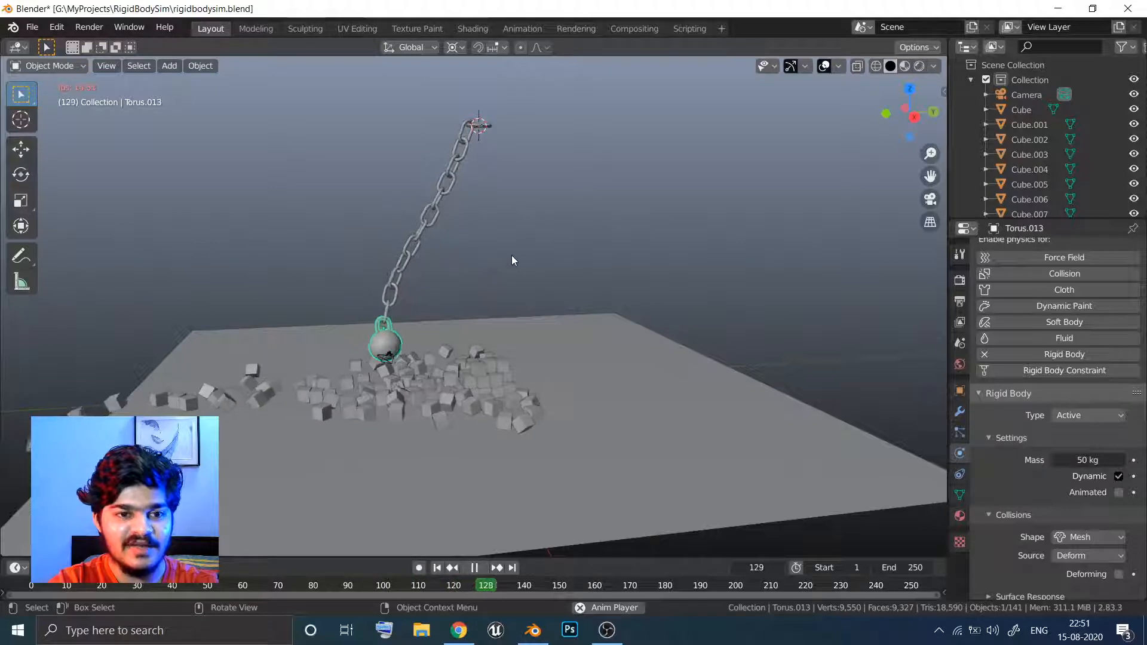
middle_click_drag(512, 256, 474, 310)
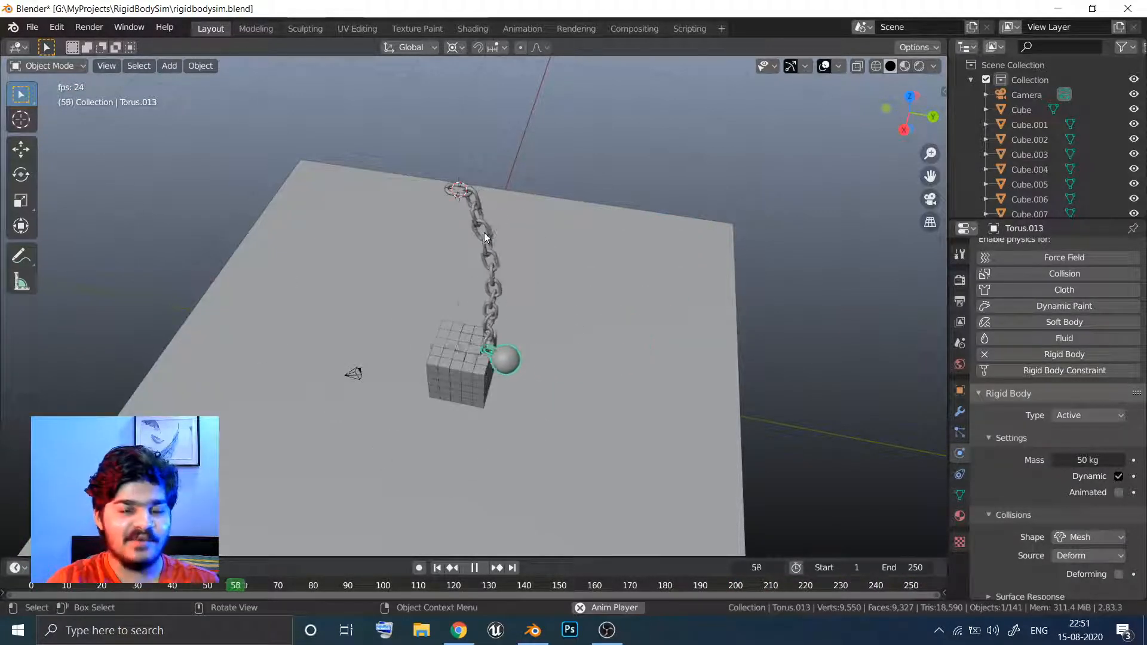
middle_click_drag(480, 238, 501, 207)
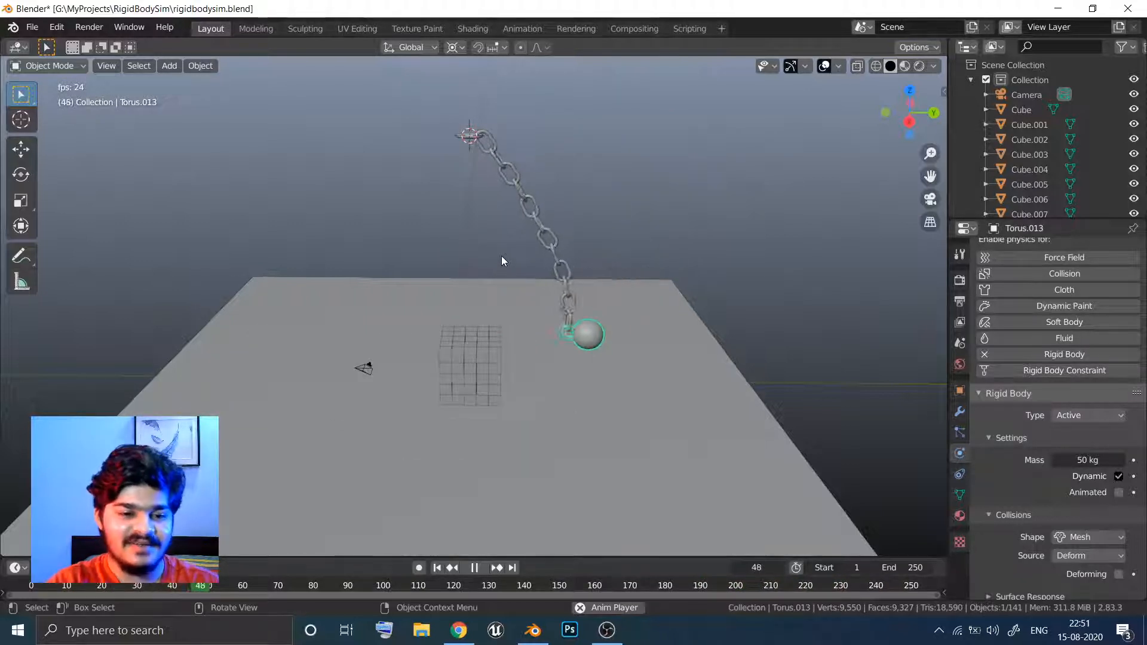
key("ctrl+s")
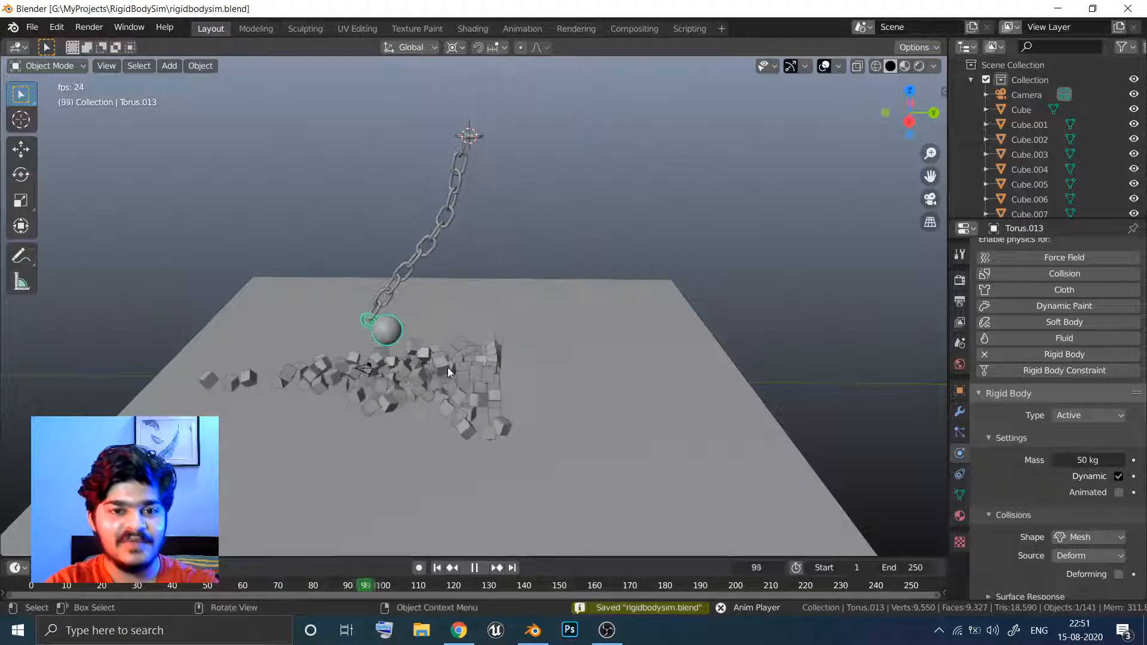